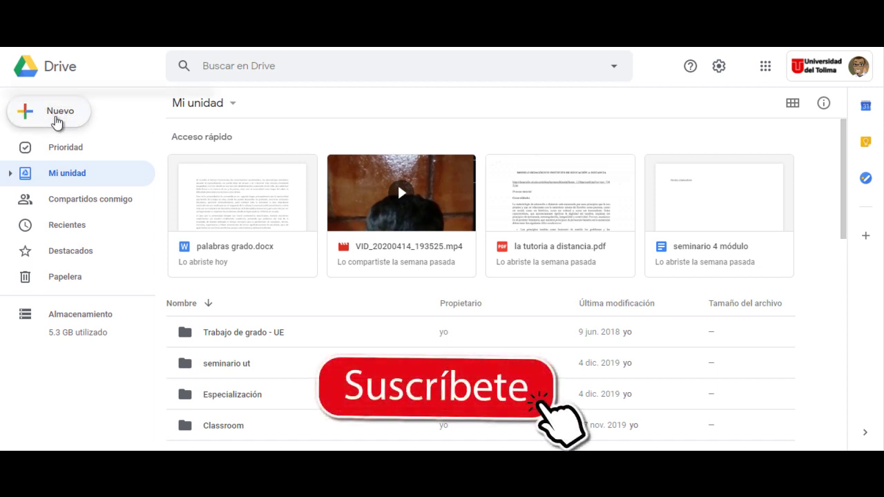
# Step: Create a new blank Google Forms form from Drive
pyautogui.click(56, 117)
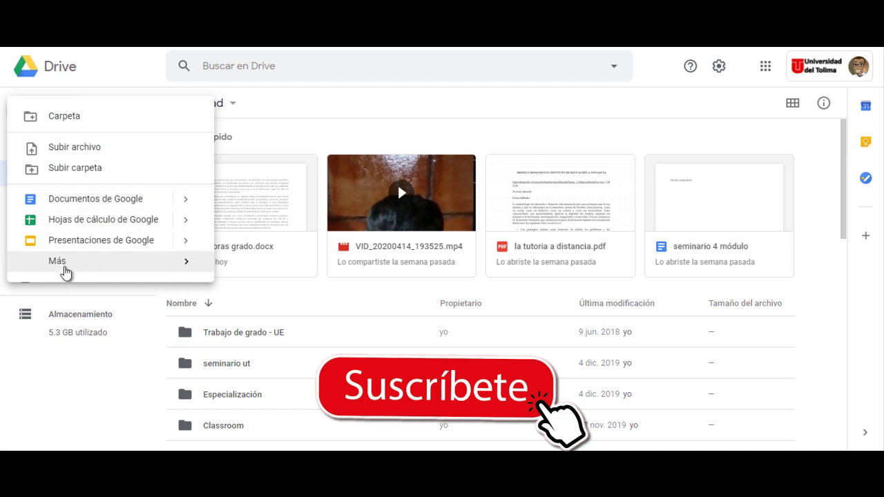
pyautogui.moveTo(60, 270)
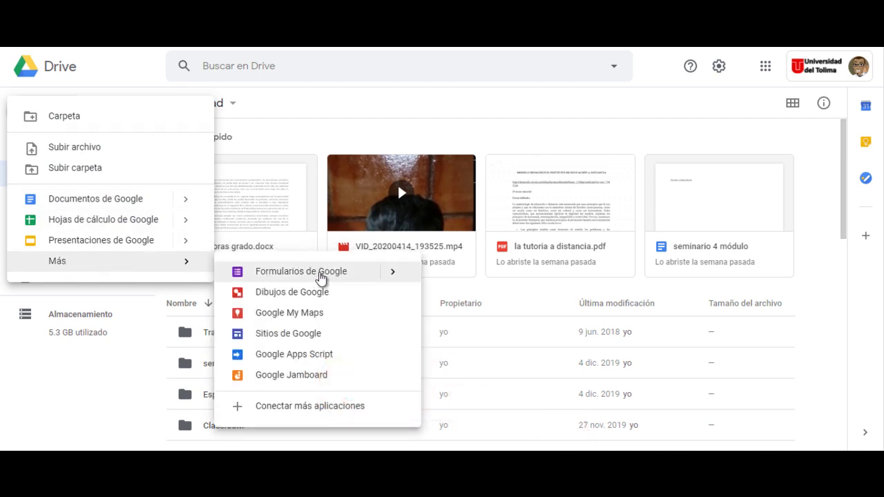
pyautogui.click(320, 276)
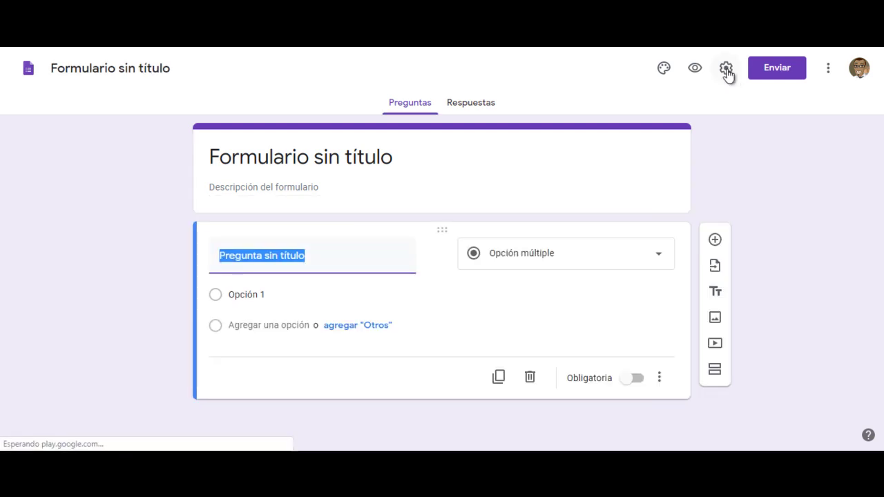
# Step: In the form's general settings, remove the access restriction to users of Universidad del Tolima and its trusted organizations
pyautogui.click(726, 69)
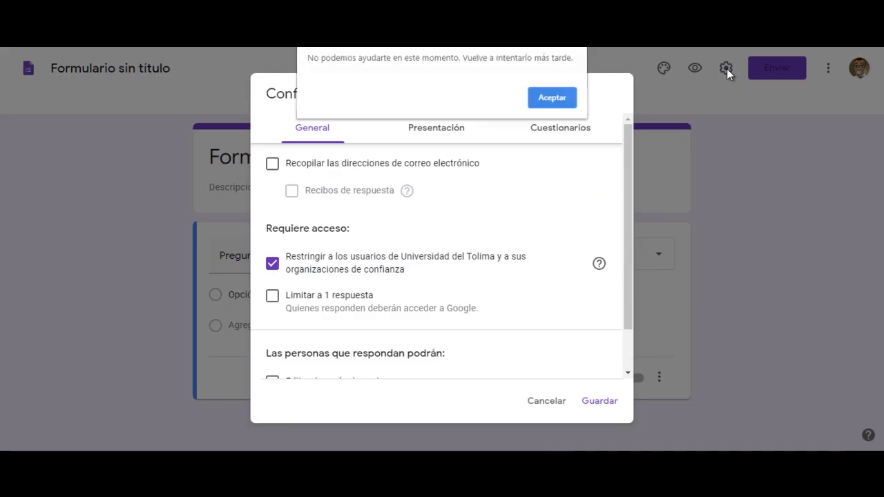
pyautogui.click(552, 98)
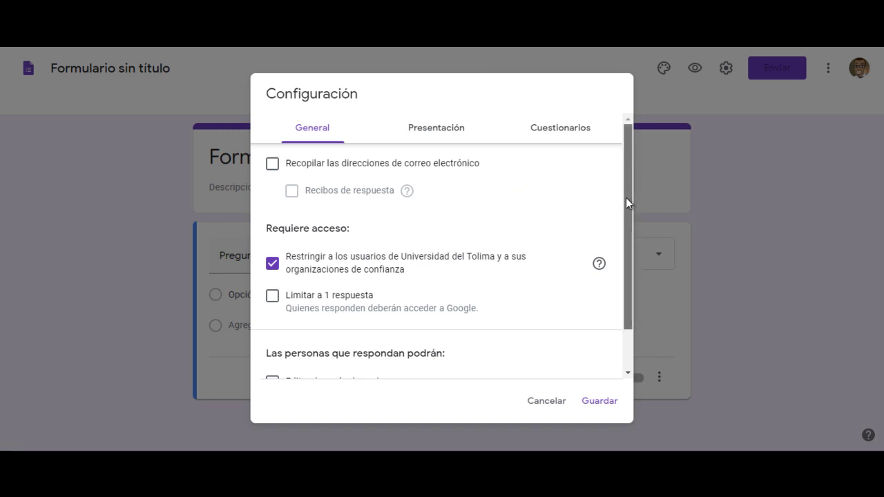
pyautogui.moveTo(626, 197); pyautogui.dragTo(631, 295)
pyautogui.moveTo(629, 221); pyautogui.dragTo(634, 177)
pyautogui.click(272, 271)
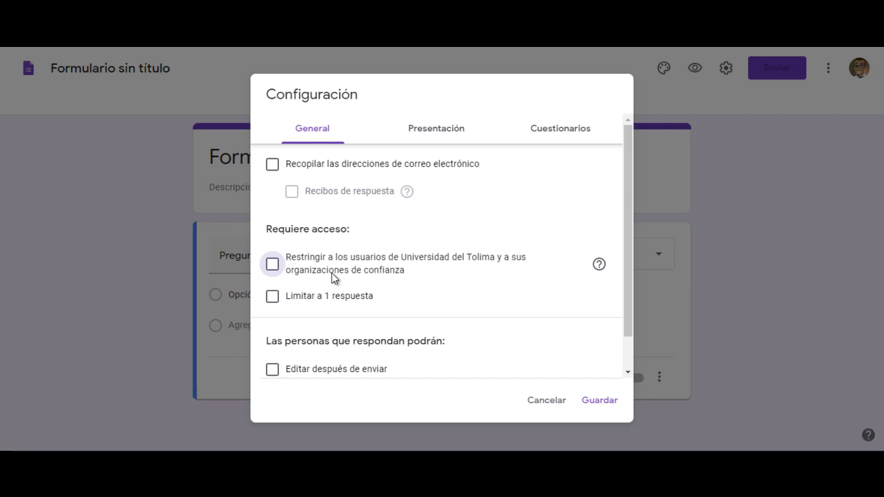
pyautogui.click(273, 298)
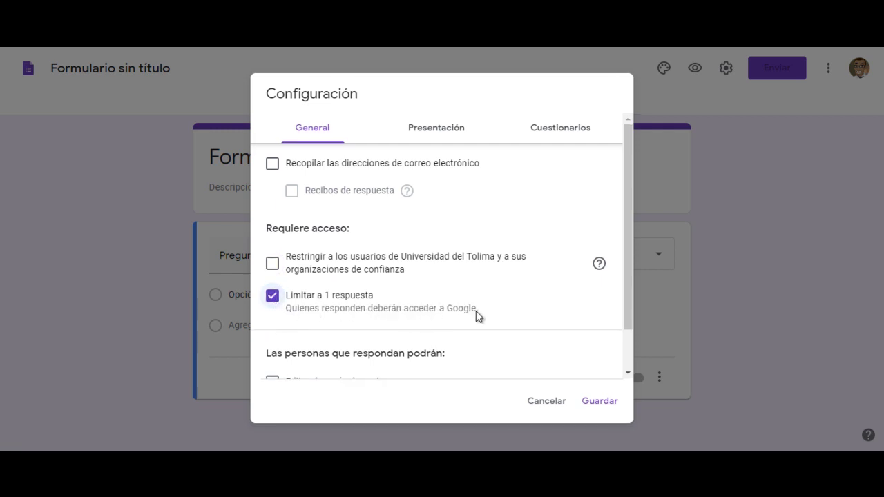
pyautogui.press('space')
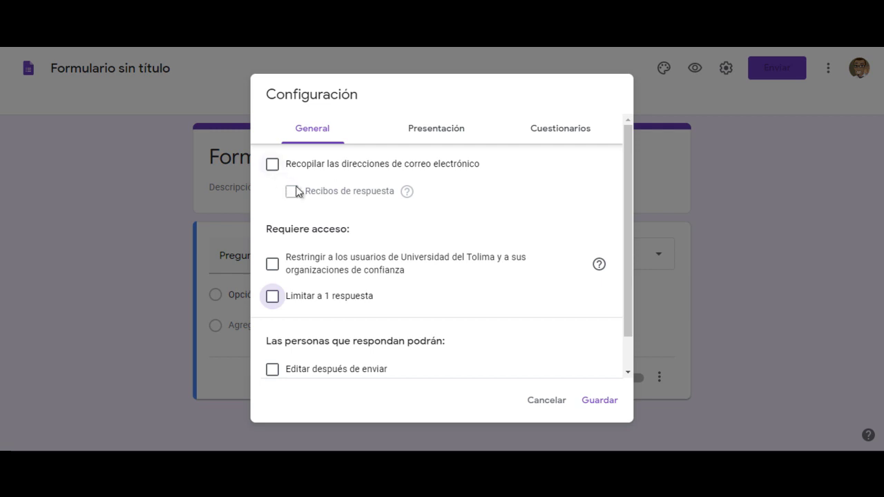
pyautogui.scroll(-1, 483, 237)
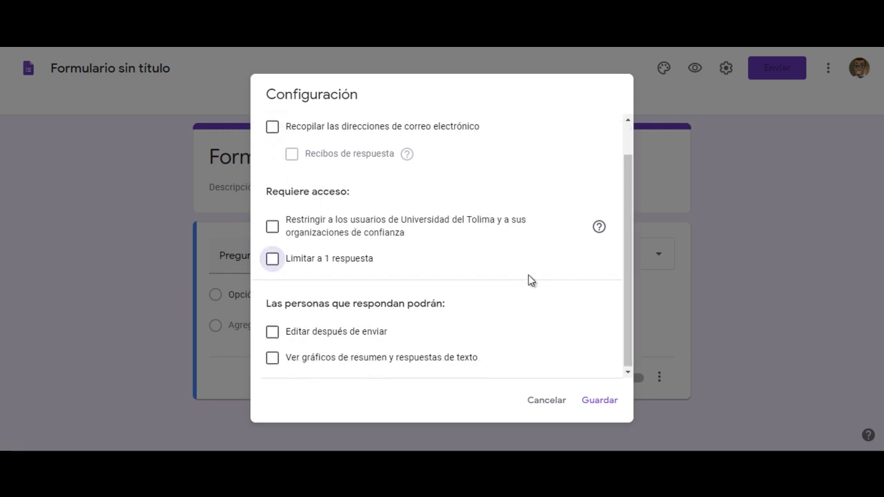
pyautogui.scroll(1, 529, 276)
# Step: In the presentation settings, enable the progress bar and random question order, and disable the link to submit another response
pyautogui.click(441, 138)
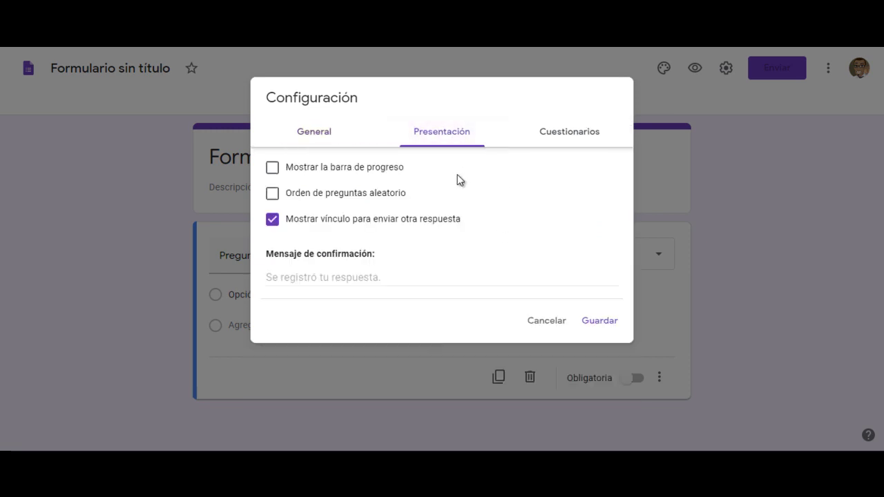
pyautogui.click(273, 170)
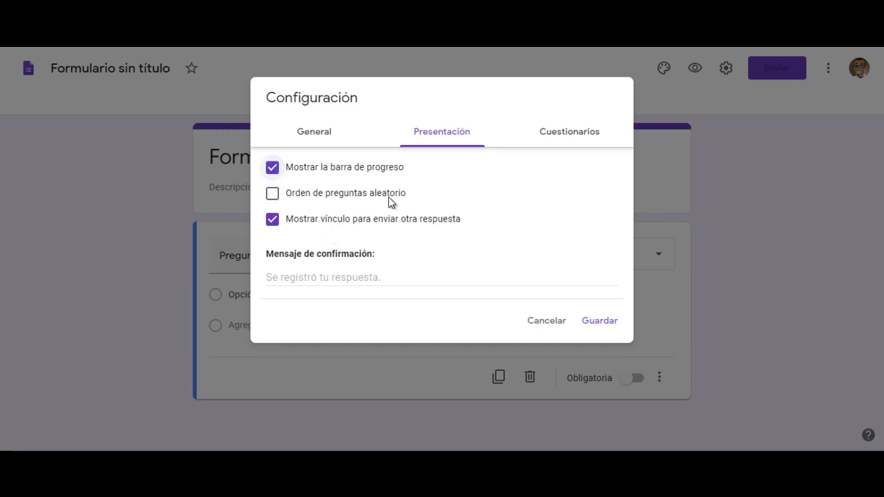
pyautogui.click(274, 196)
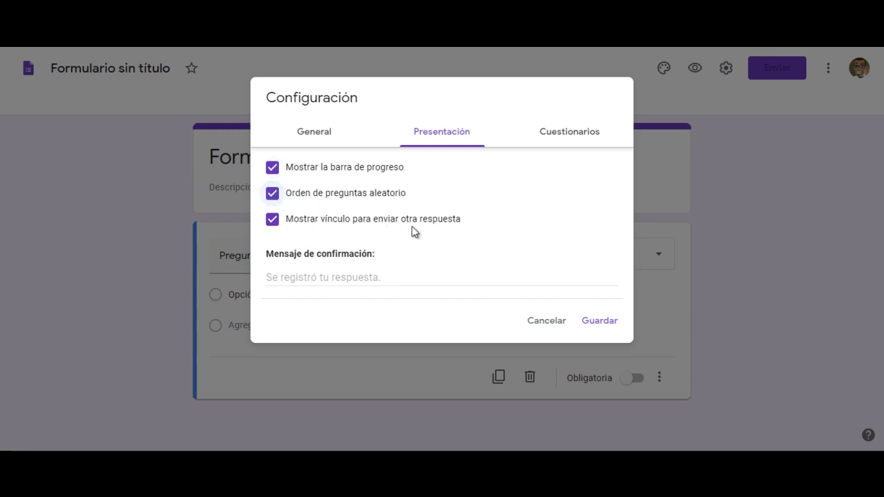
pyautogui.click(273, 221)
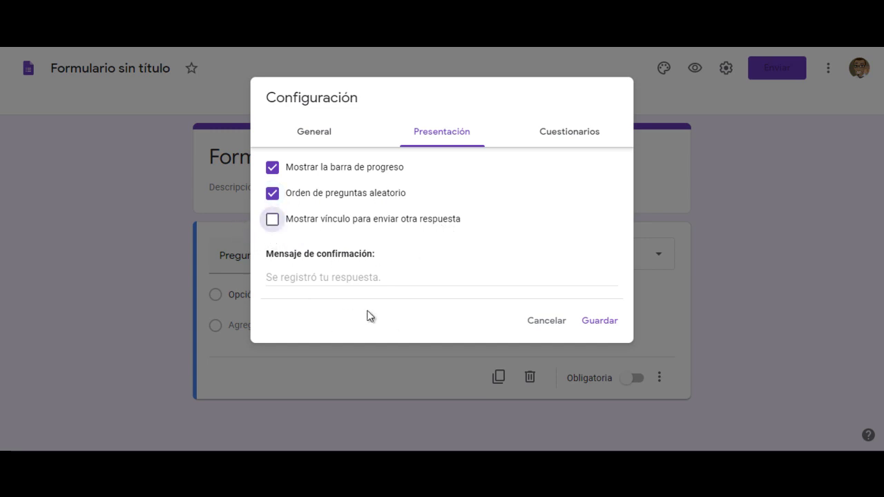
# Step: Set the confirmation message to "Ya haz resuelto el cuestionario. Mira tú calificación"
pyautogui.click(309, 279)
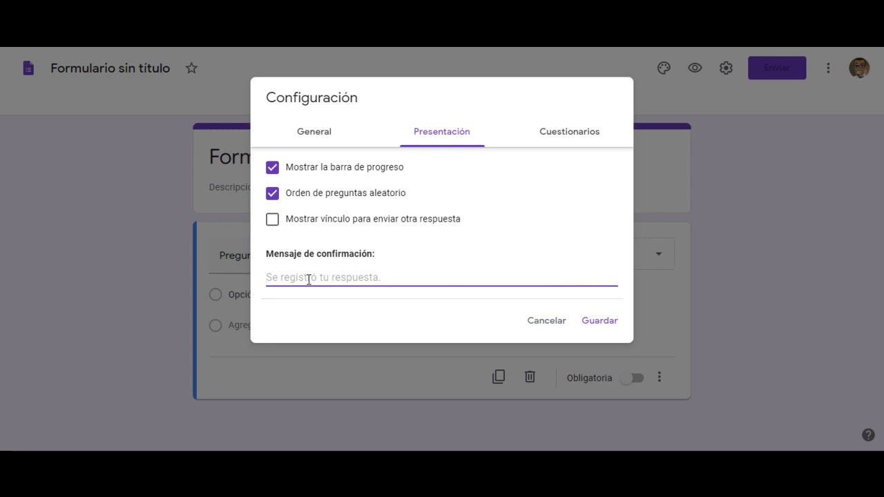
pyautogui.write('Ya ha')
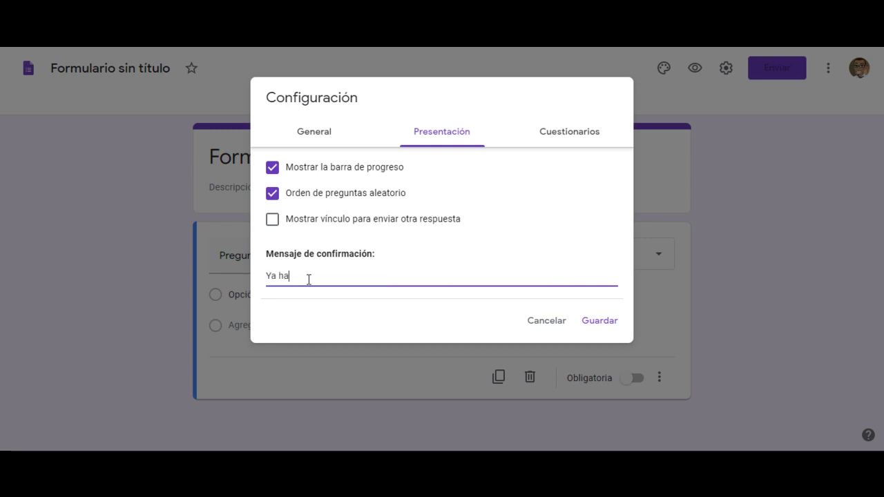
pyautogui.write('z resuelto el cuestionar')
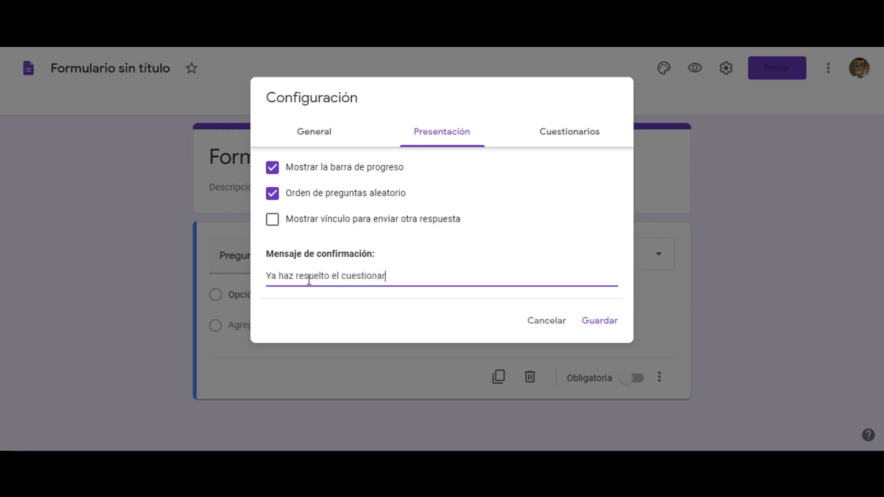
pyautogui.write('io. Mira tù califica')
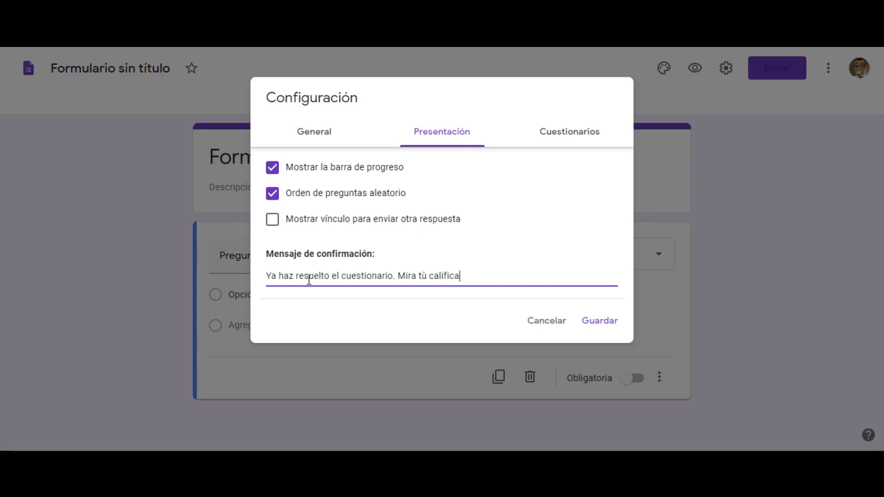
pyautogui.write('ciò')
pyautogui.press('BackSpace')
pyautogui.write('ónc')
pyautogui.press('BackSpace')
pyautogui.press('BackSpace')
pyautogui.press('BackSpace')
pyautogui.write('tçu')
pyautogui.press('BackSpace')
pyautogui.press('BackSpace')
pyautogui.write('ç')
pyautogui.press('BackSpace')
pyautogui.write('ú')
# Step: Convert the form into a quiz, stop respondents from seeing incorrectly answered questions, and save the settings
pyautogui.click(565, 139)
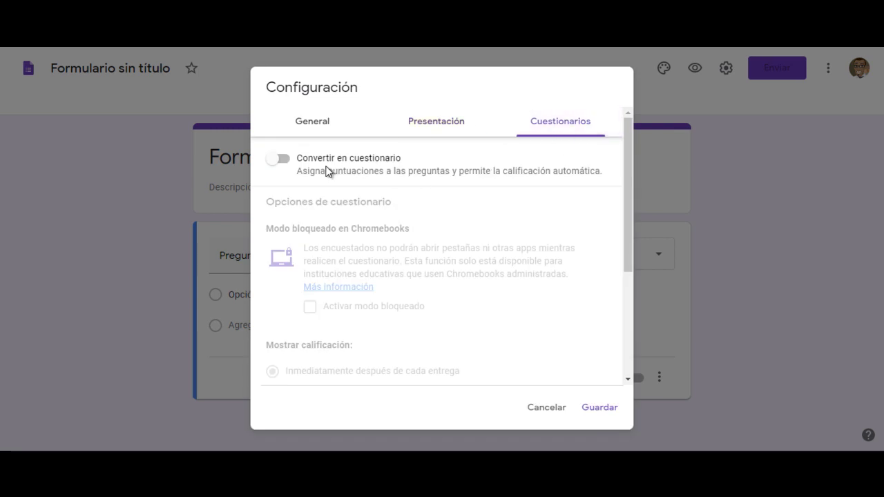
pyautogui.click(282, 159)
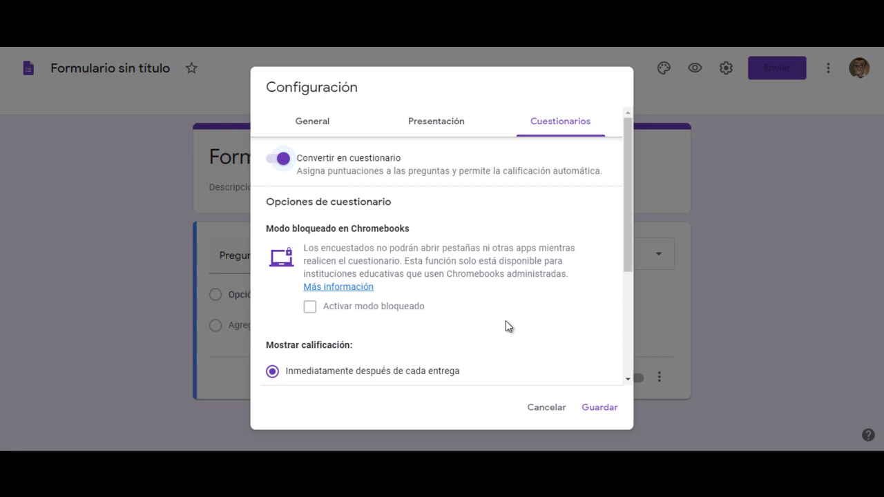
pyautogui.scroll(-3, 505, 326)
pyautogui.scroll(2, 503, 325)
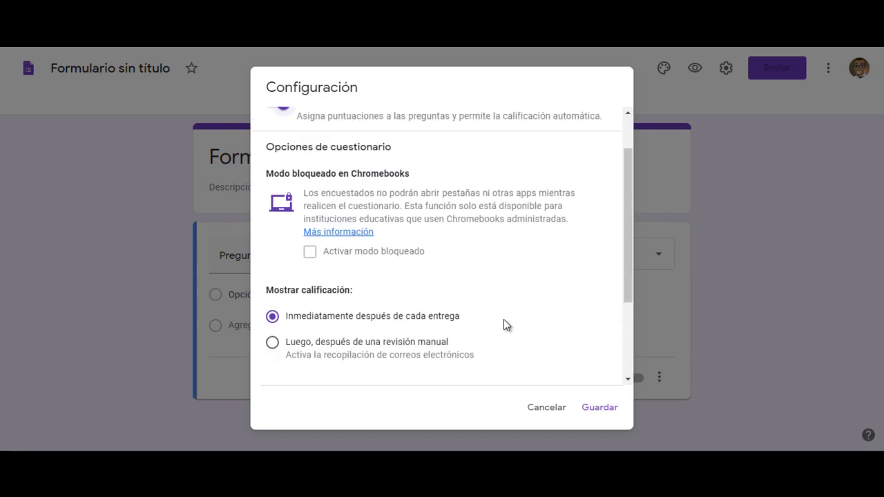
pyautogui.scroll(-2, 504, 324)
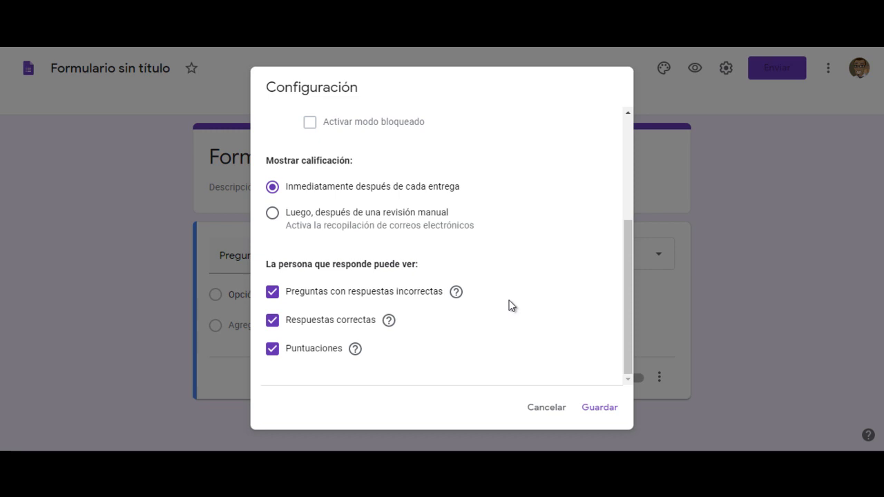
pyautogui.click(273, 292)
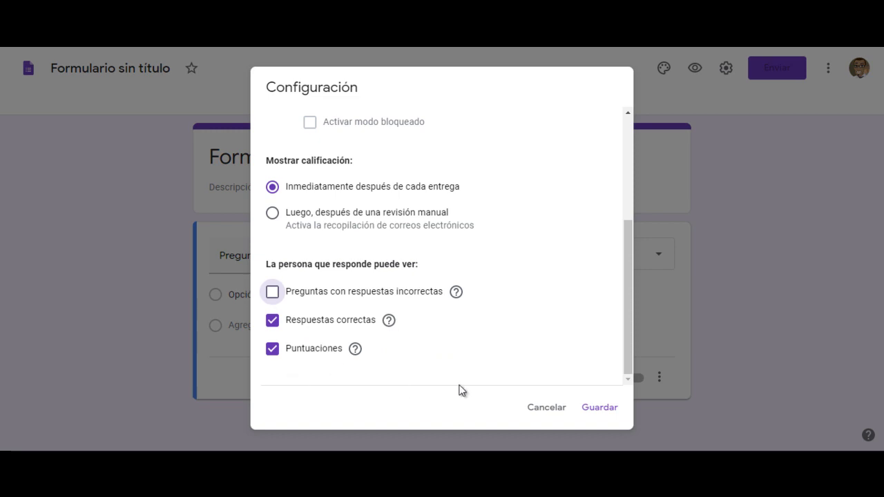
pyautogui.click(597, 407)
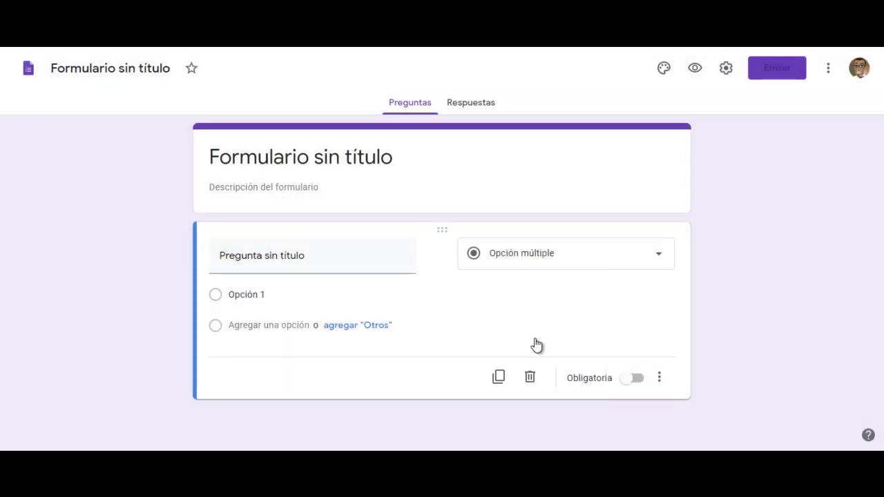
# Step: Set the default preferences to 5 points per quiz question and mandatory questions, and save them
pyautogui.click(829, 74)
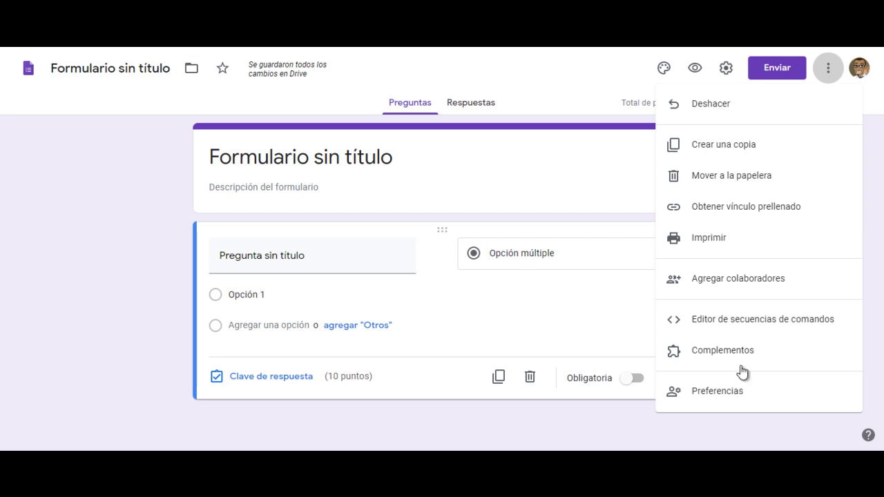
pyautogui.click(717, 395)
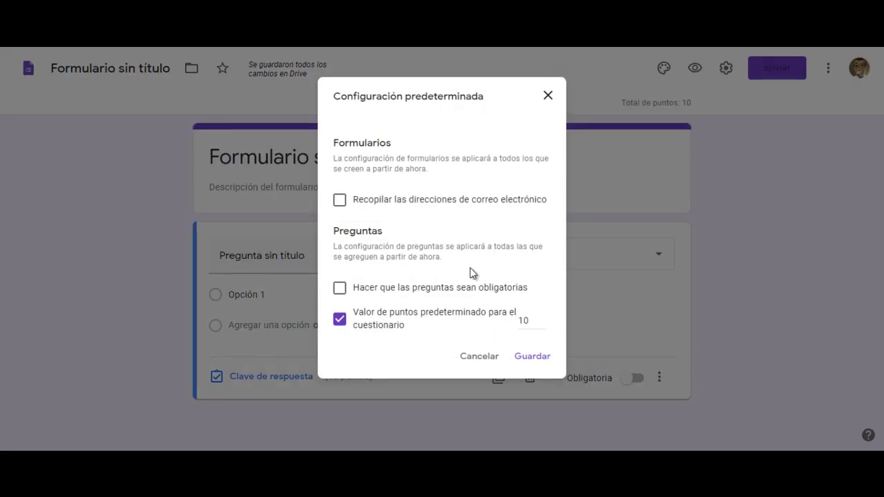
pyautogui.doubleClick(523, 321)
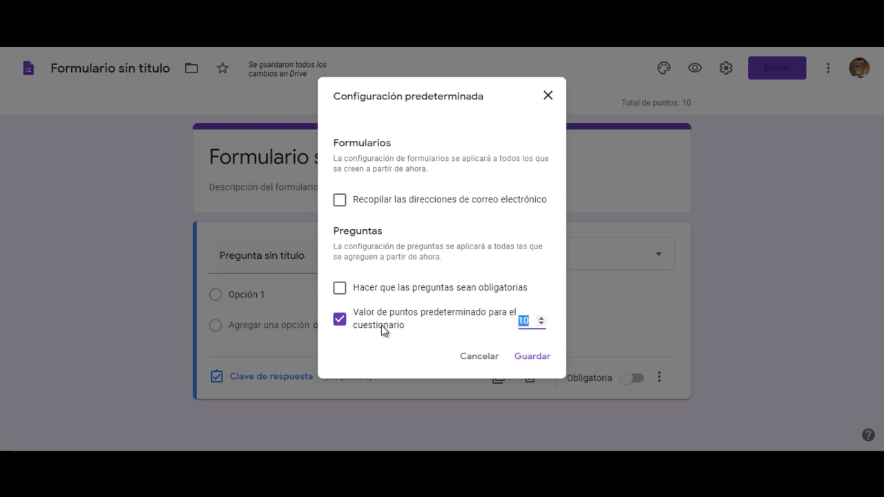
pyautogui.write('5')
pyautogui.click(339, 289)
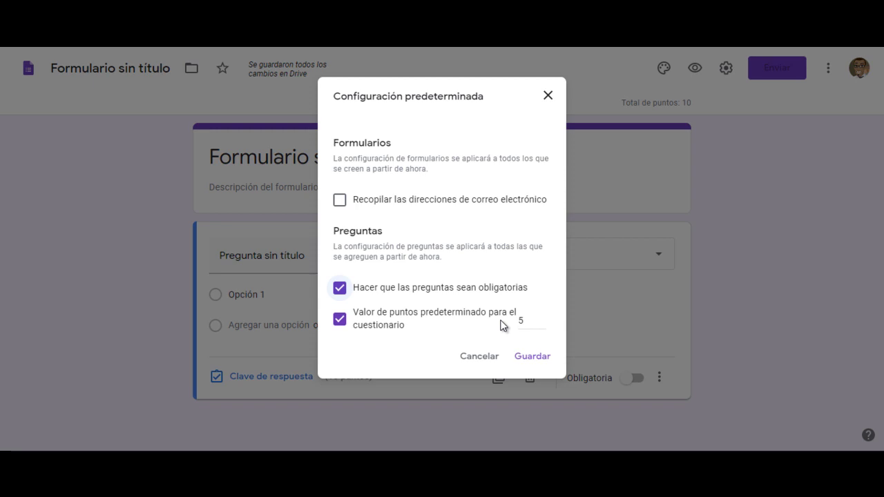
pyautogui.click(531, 358)
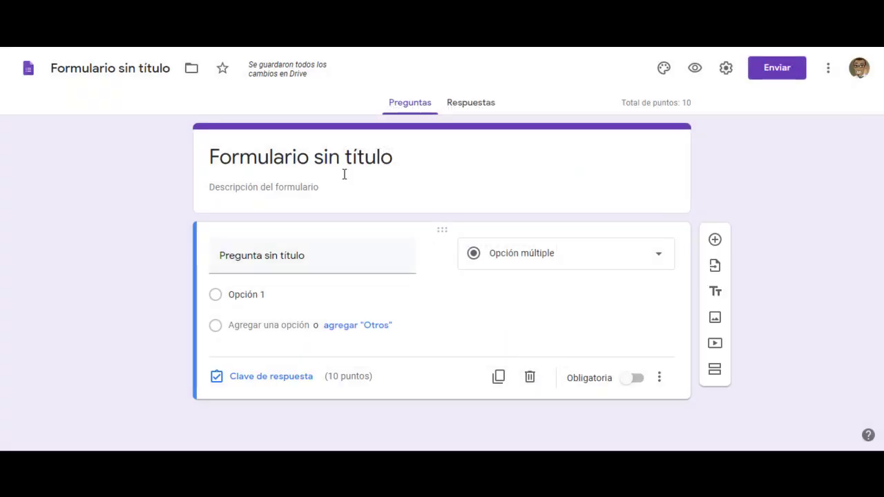
# Step: Replace the form's title with "Cuestionario prueba 1"
pyautogui.click(430, 158)
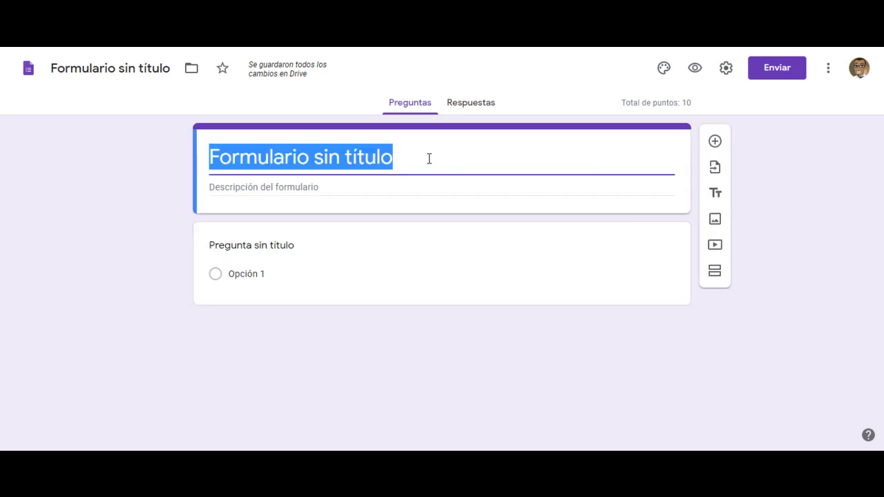
pyautogui.write('C')
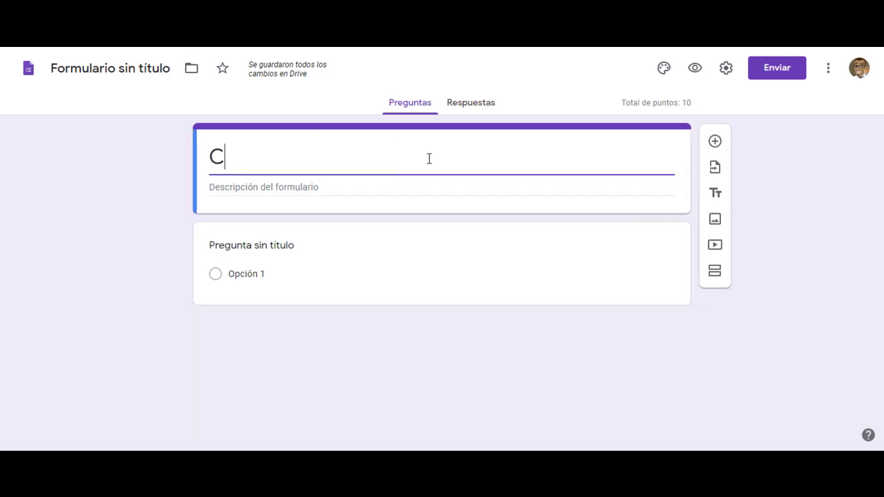
pyautogui.write('uestiona')
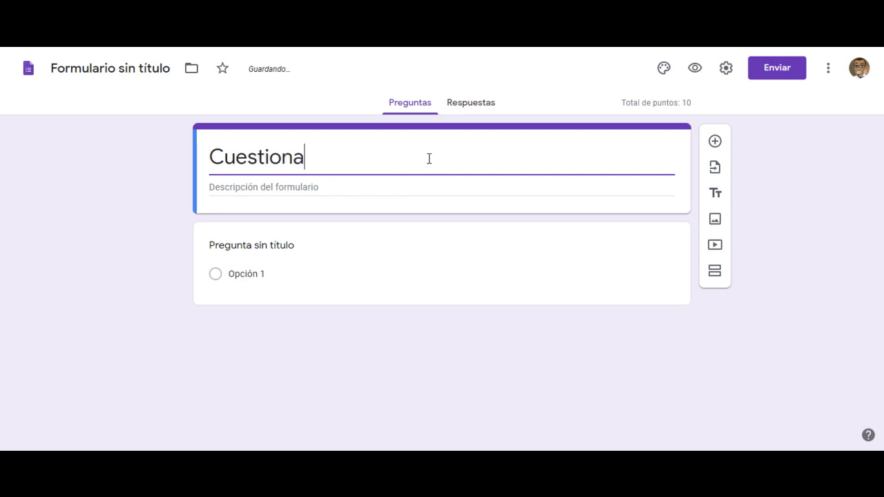
pyautogui.write('rio prueba 1')
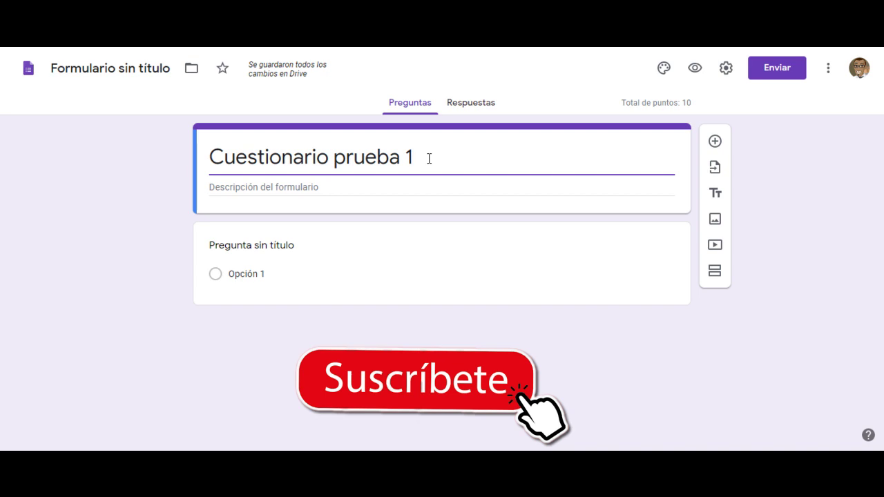
# Step: Set the form's description to "Cuestionario de prueba"
pyautogui.click(261, 190)
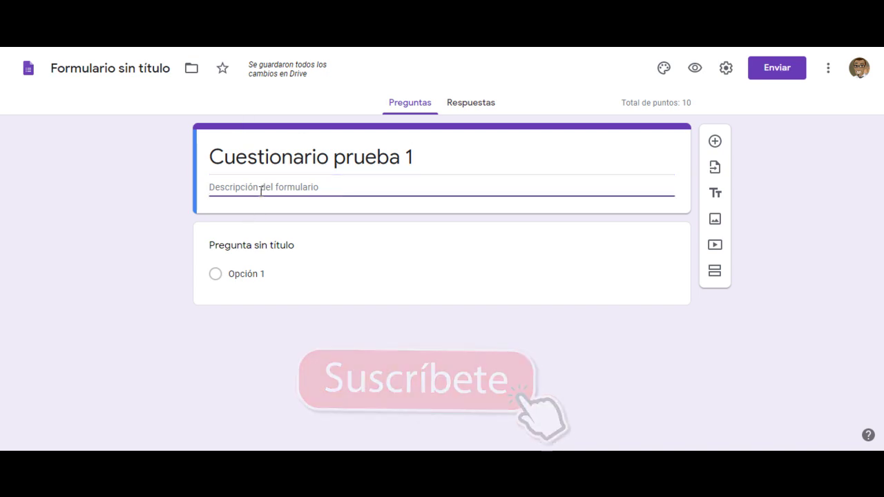
pyautogui.write('C')
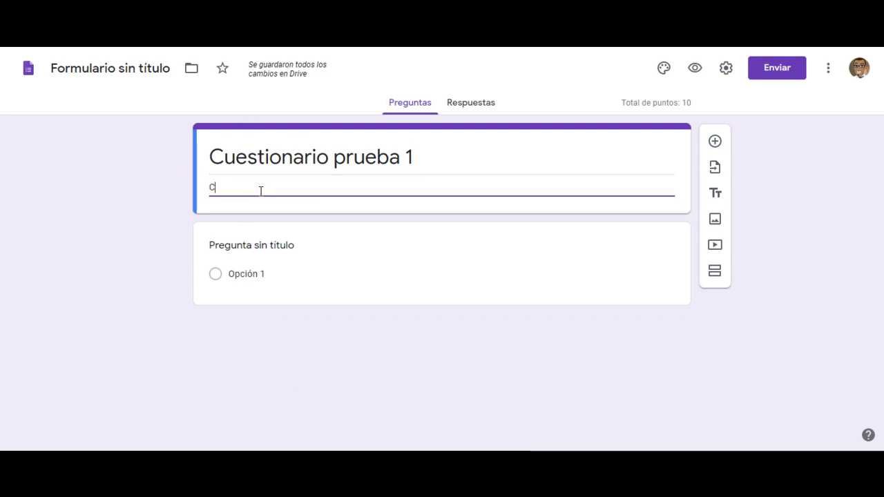
pyautogui.write('uestiona')
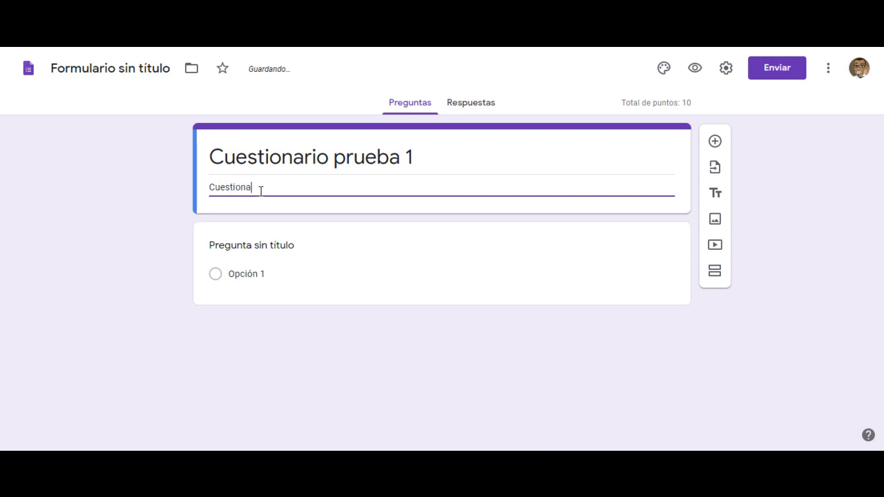
pyautogui.write('rio de prueba')
pyautogui.click(811, 281)
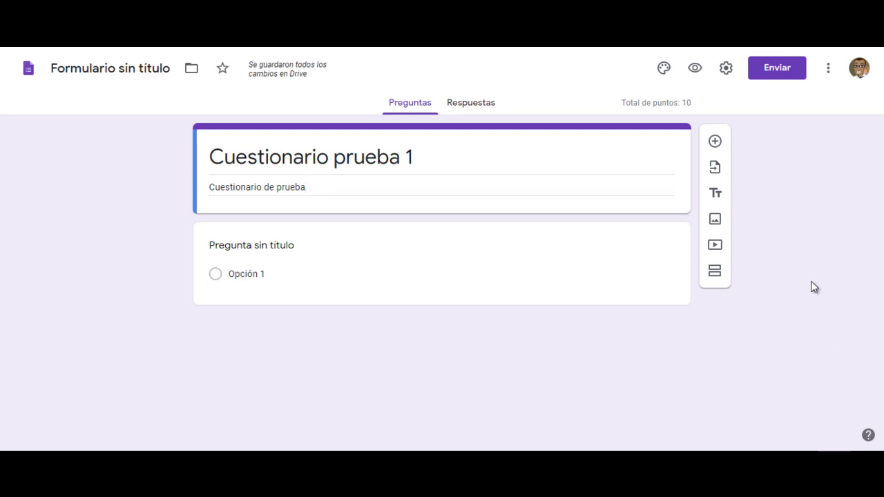
# Step: Replace the untitled multiple-choice question's text with "Es un color primario"
pyautogui.click(273, 246)
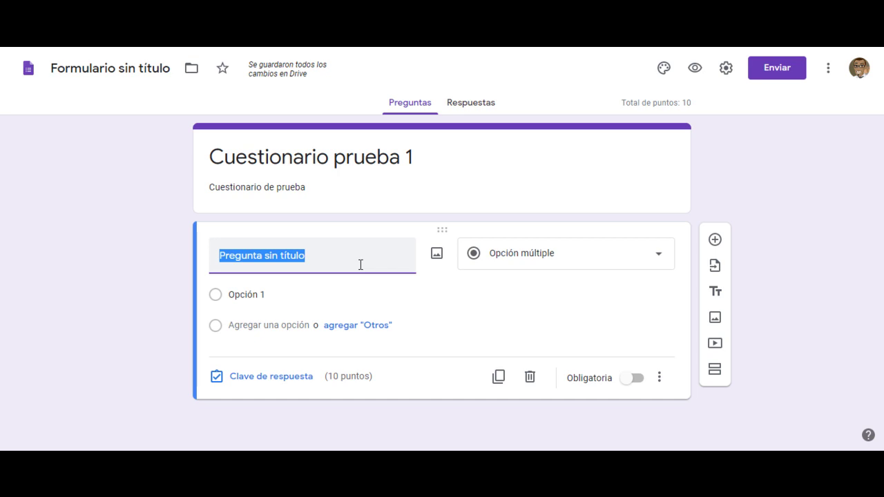
pyautogui.write('Es un')
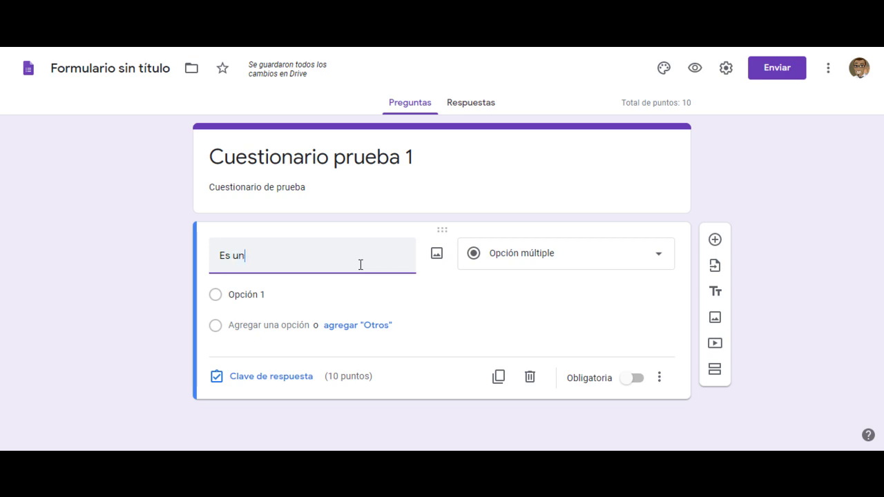
pyautogui.write(' color primario')
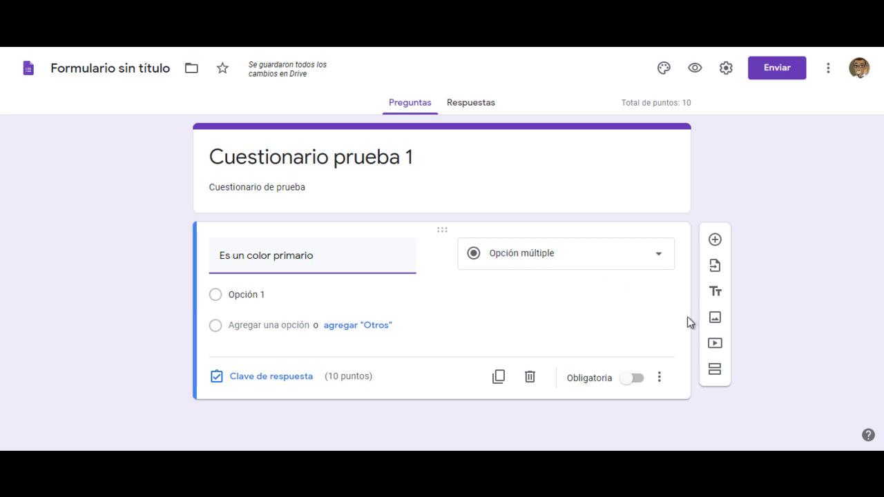
# Step: Give the question "Es un color primario" four answer options: Rosa, Verde, Rojo and Morado
pyautogui.click(272, 295)
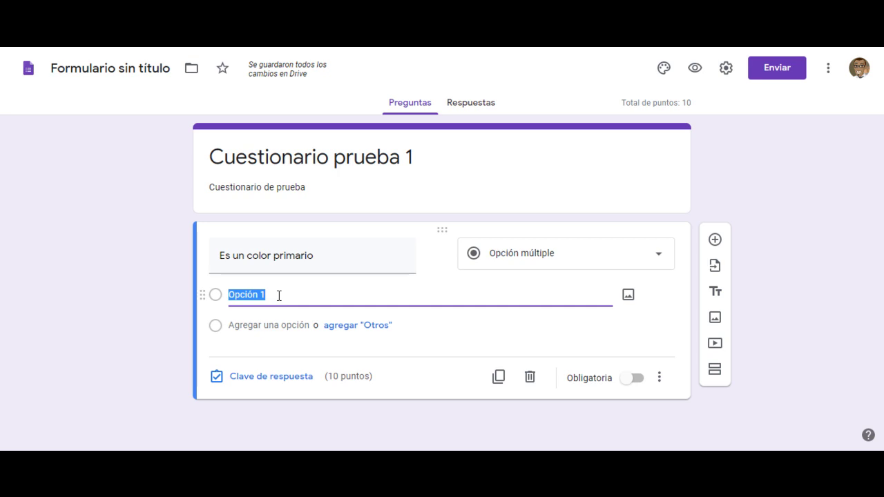
pyautogui.write('Rosa')
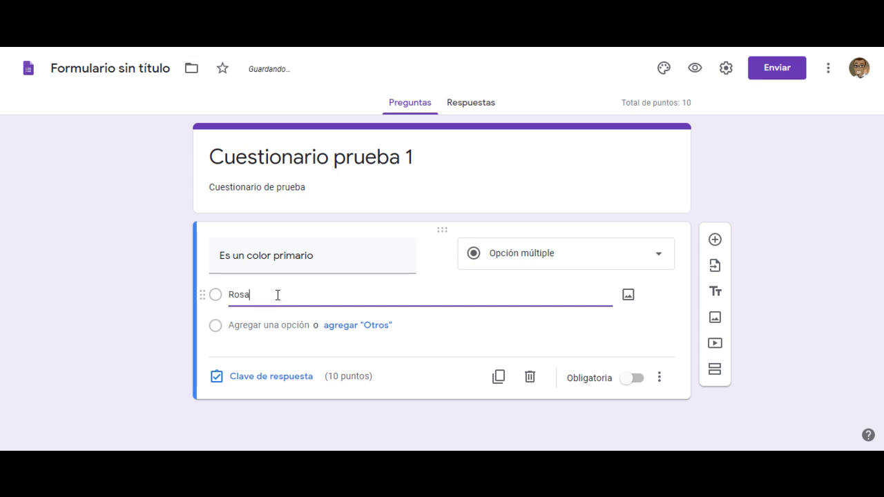
pyautogui.click(282, 326)
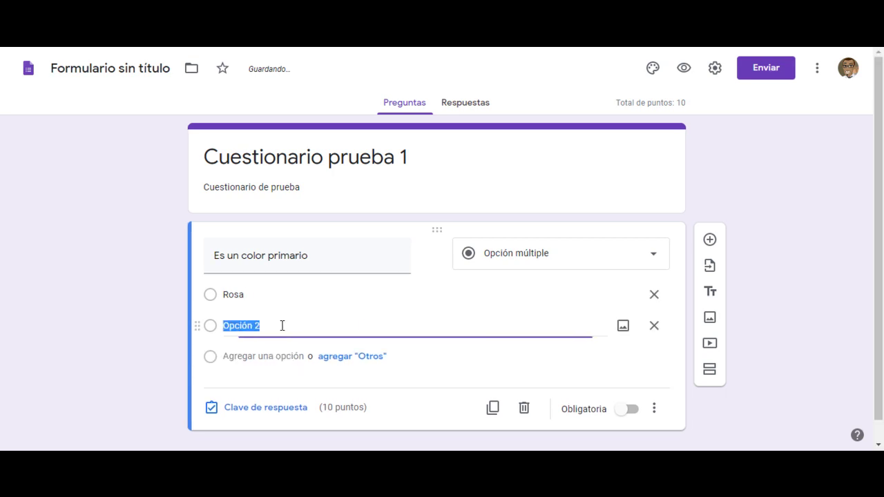
pyautogui.write('Verde')
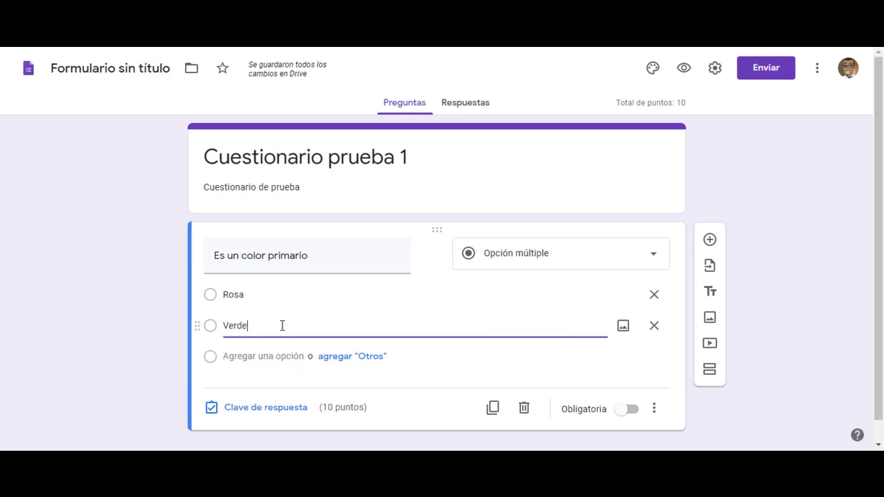
pyautogui.click(266, 357)
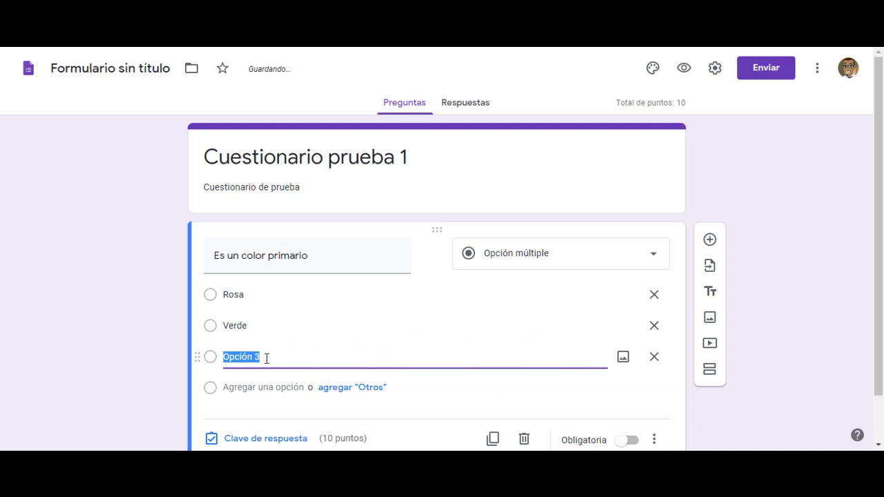
pyautogui.write('Rojo')
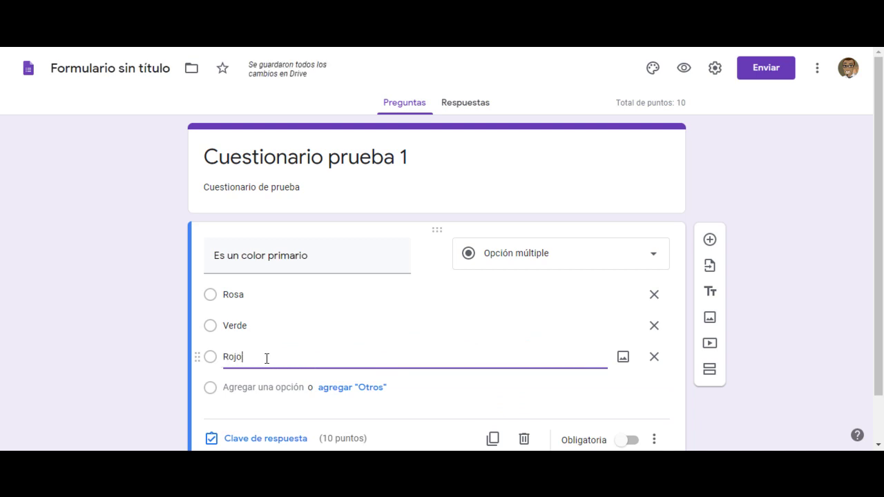
pyautogui.scroll(-1, 287, 347)
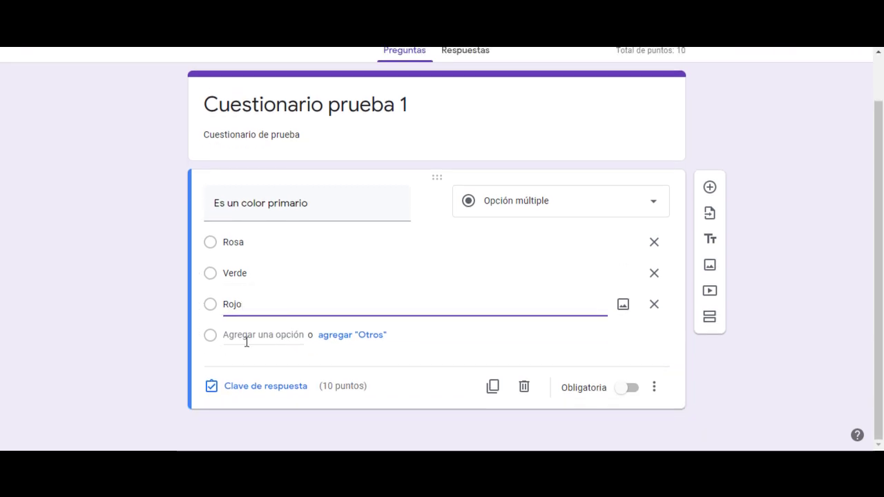
pyautogui.click(246, 336)
pyautogui.write('Morado')
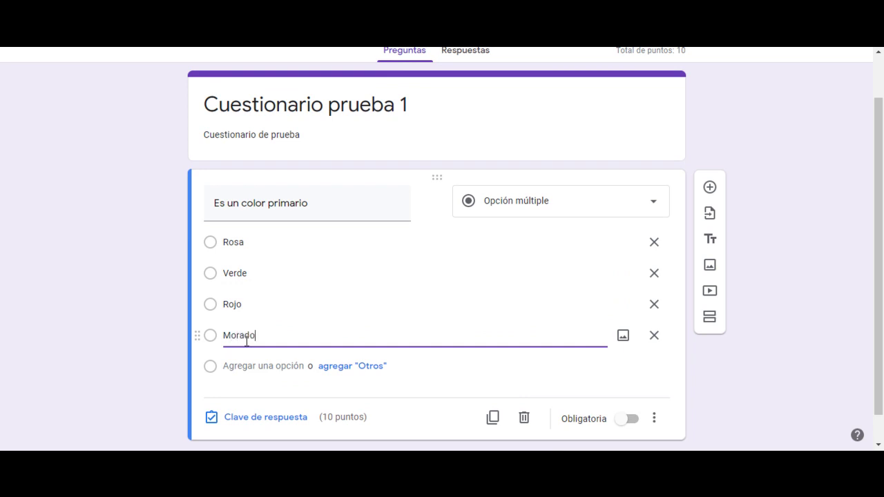
pyautogui.scroll(-1, 759, 339)
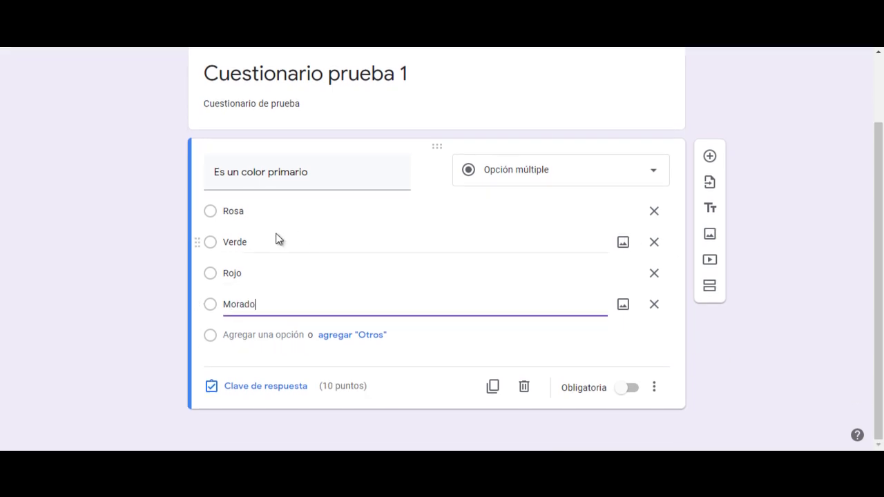
# Step: In the question's answer key, set its value to 1 point and mark Rojo as the correct answer
pyautogui.tripleClick(315, 172)
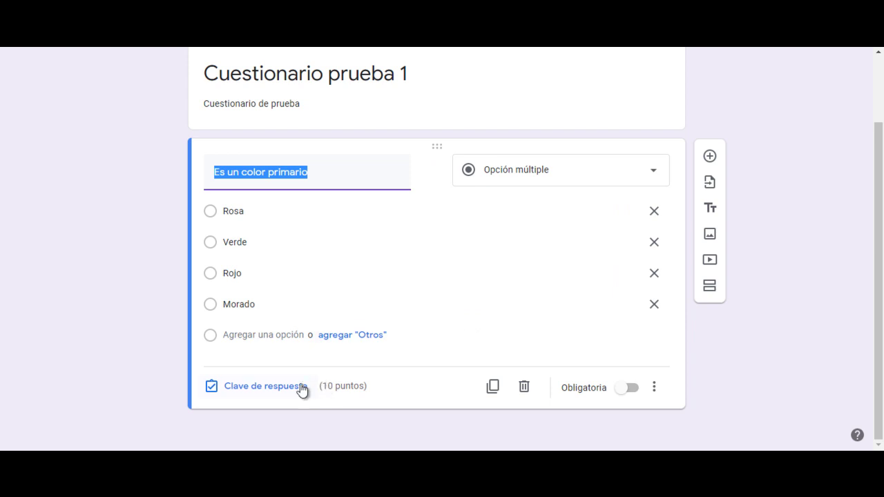
pyautogui.click(267, 388)
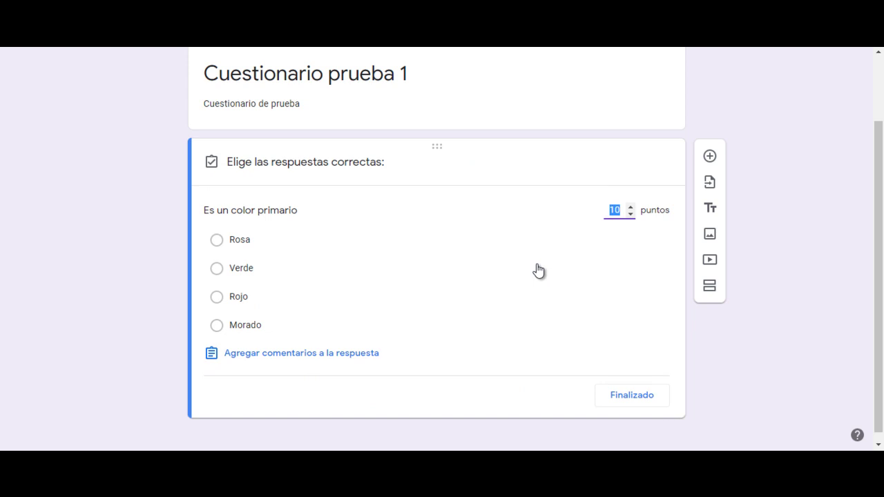
pyautogui.write('1')
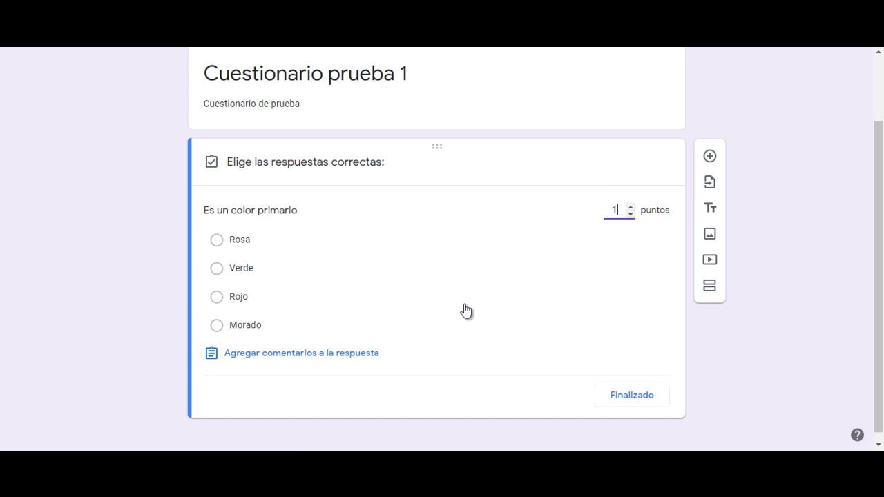
pyautogui.click(293, 304)
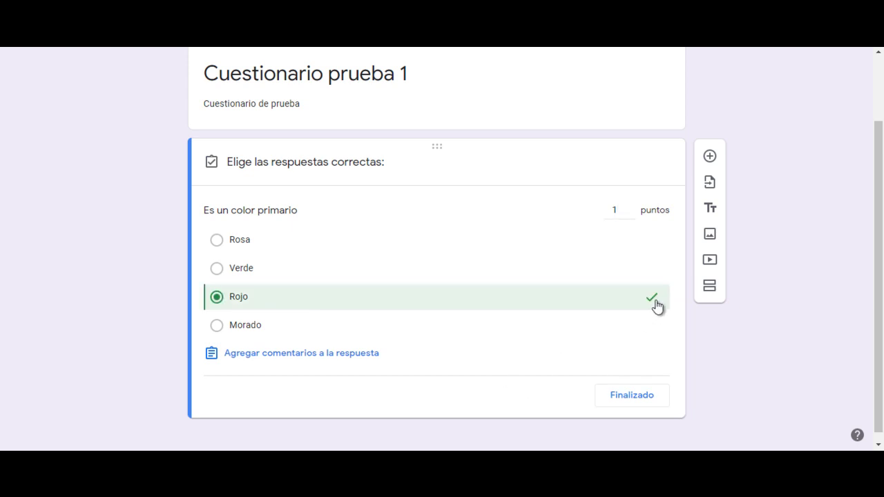
pyautogui.scroll(-1, 476, 356)
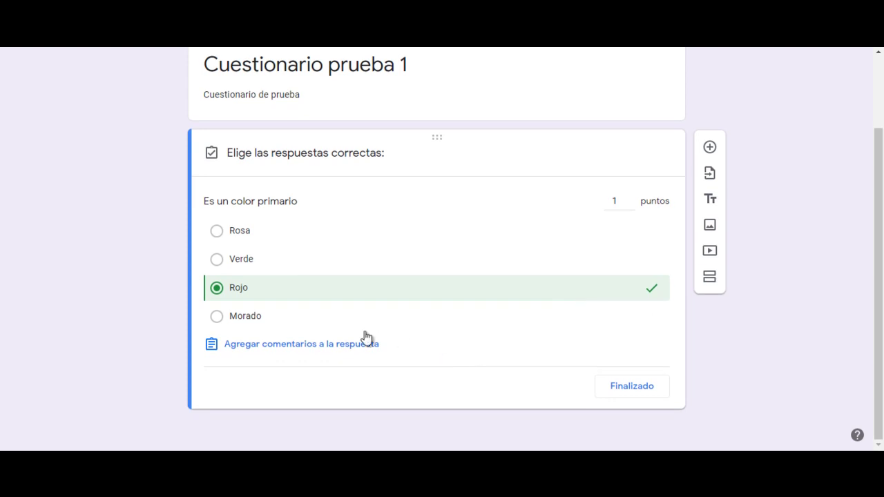
# Step: Add the feedback comment "Incorrecto" for incorrect answers to the primary colour question
pyautogui.click(304, 350)
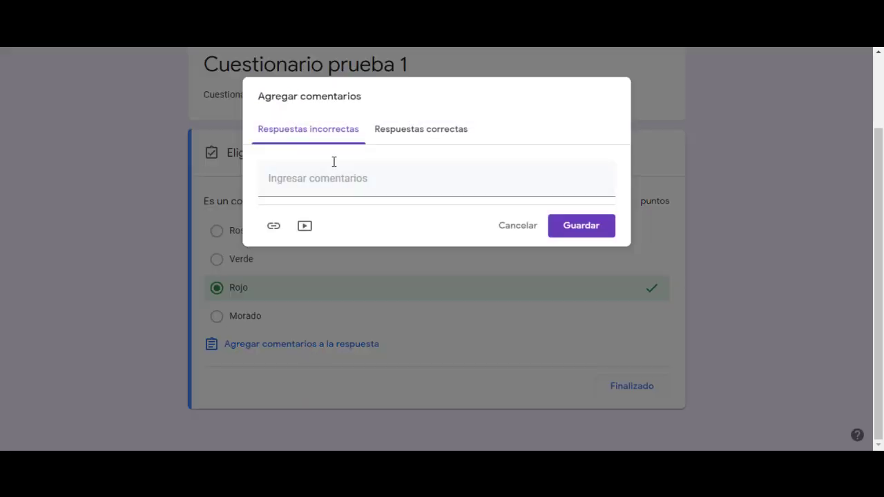
pyautogui.click(338, 185)
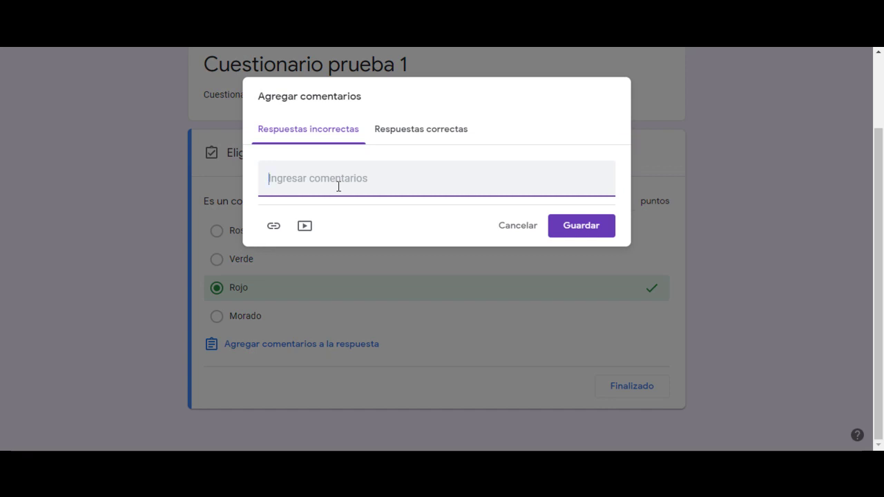
pyautogui.write('Incorre')
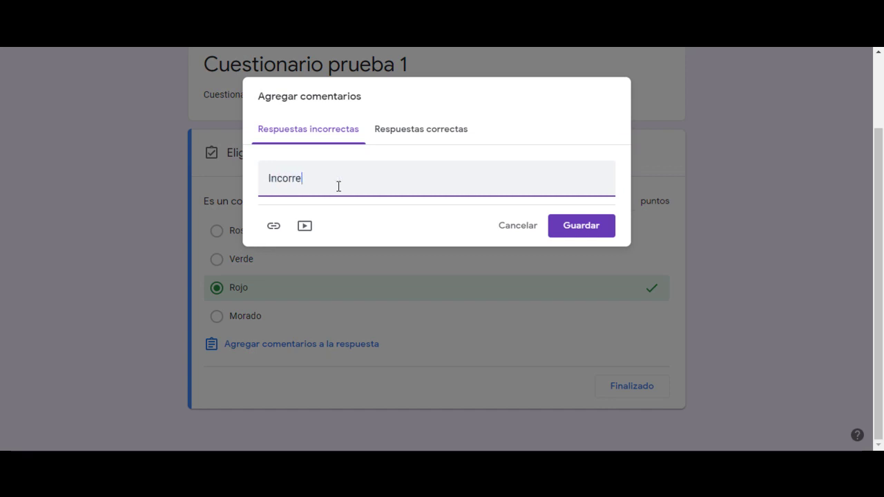
pyautogui.write('cto')
# Step: Add the feedback comment "Correcto ¡Felicitaciones!" for correct answers and save the comments
pyautogui.click(411, 135)
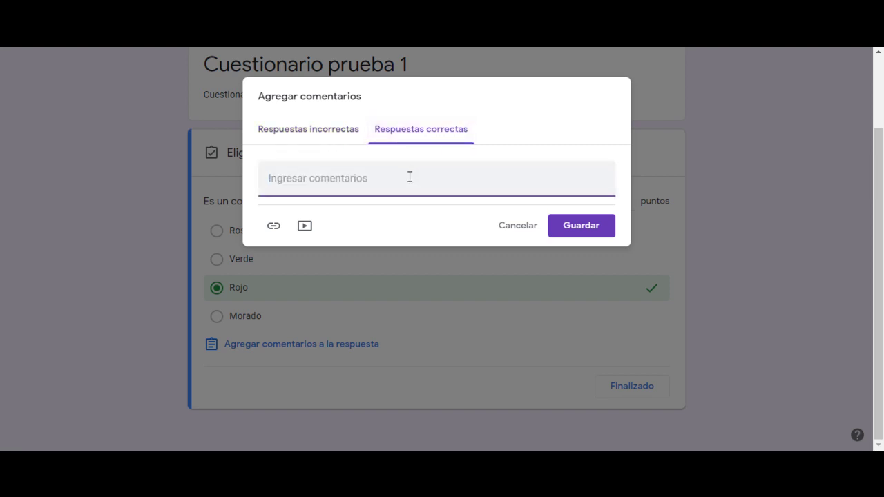
pyautogui.write('Correct')
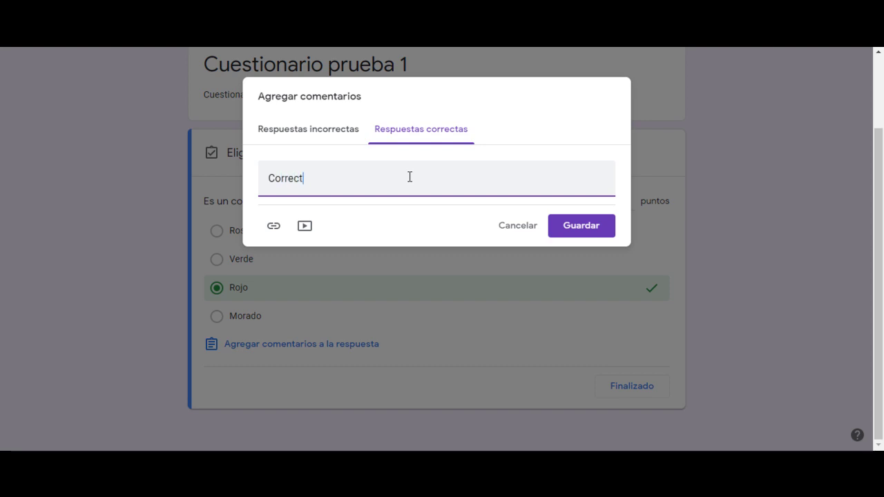
pyautogui.write('o ')
pyautogui.write('¿')
pyautogui.write('Felici')
pyautogui.write('taciones!')
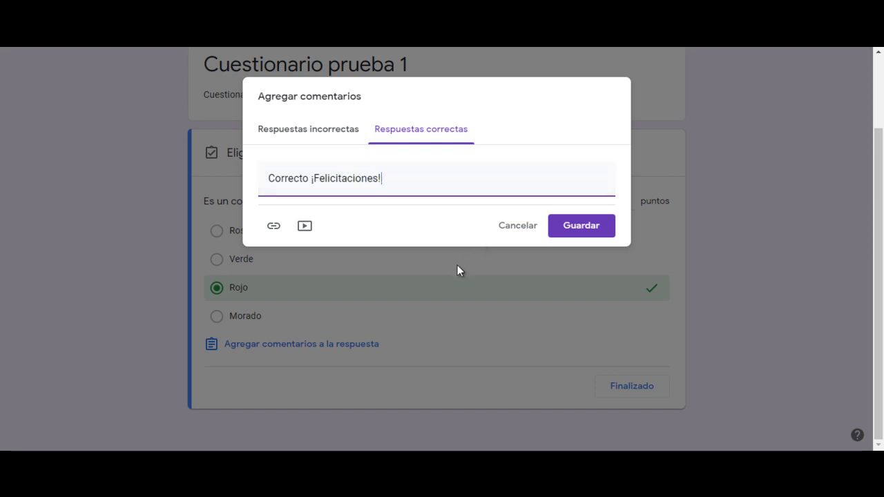
pyautogui.click(579, 228)
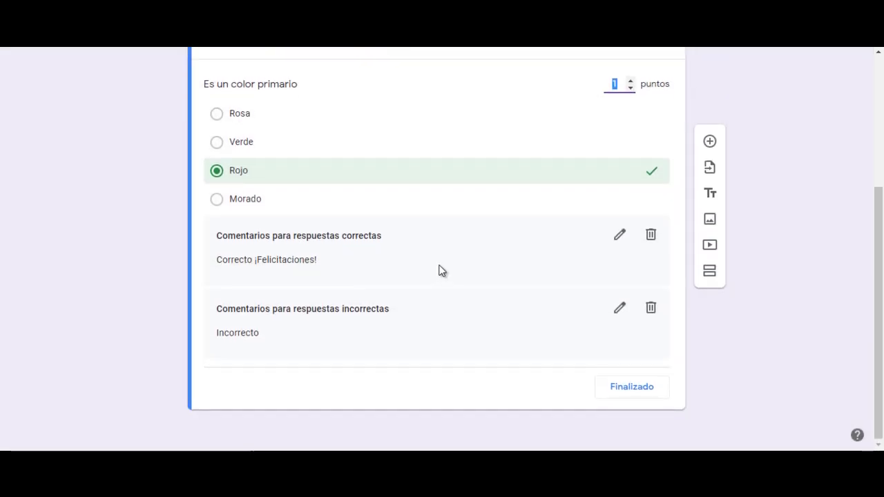
# Step: Finish editing the answer key and make the primary colour question mandatory
pyautogui.scroll(2, 442, 272)
pyautogui.scroll(-2, 440, 271)
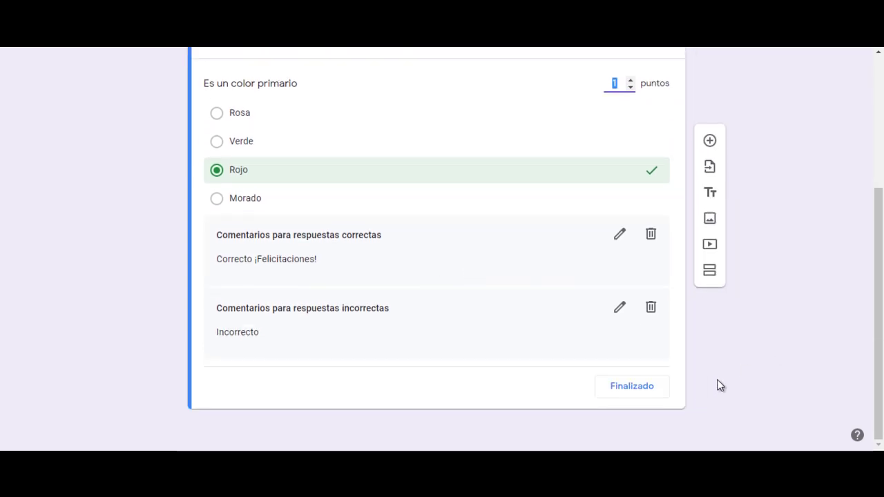
pyautogui.scroll(2, 718, 384)
pyautogui.scroll(-2, 749, 353)
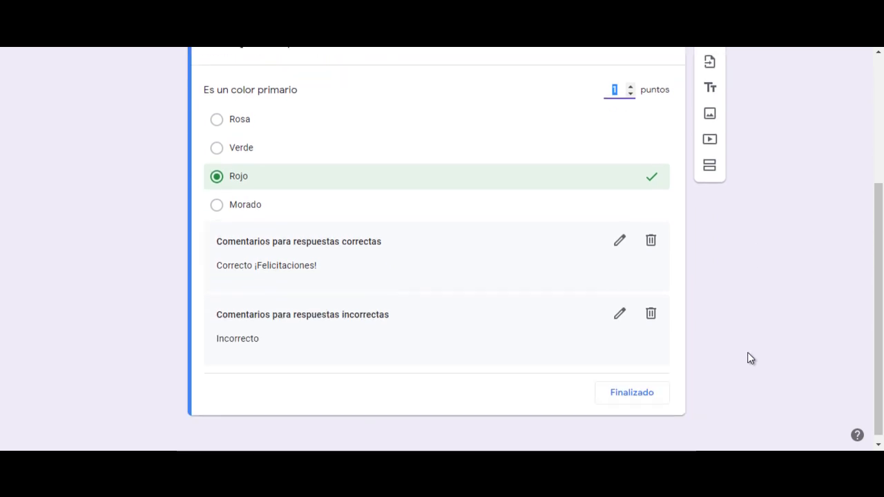
pyautogui.click(631, 392)
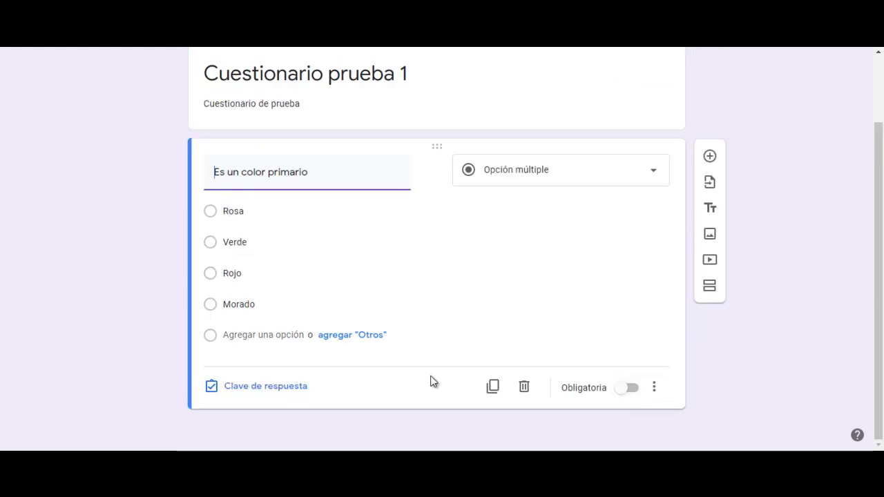
pyautogui.click(628, 390)
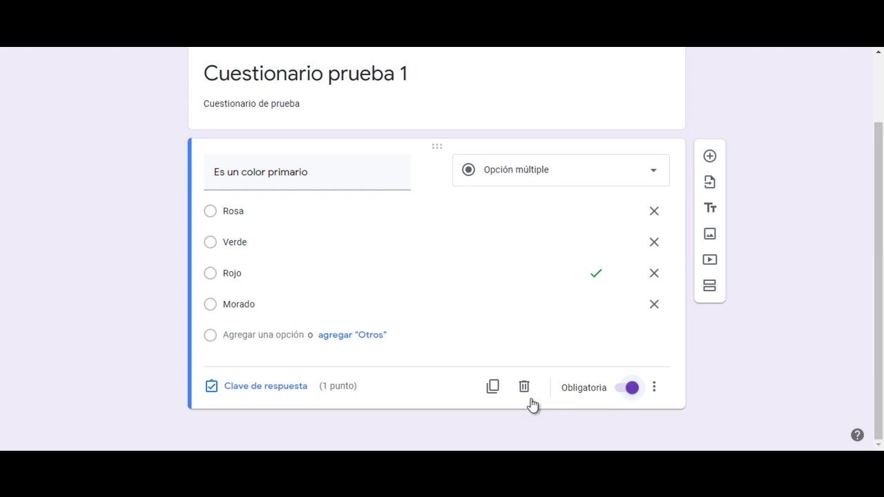
# Step: Duplicate the primary colour question and retitle the copy "Los colores de la bandera de Colombia son"
pyautogui.click(493, 388)
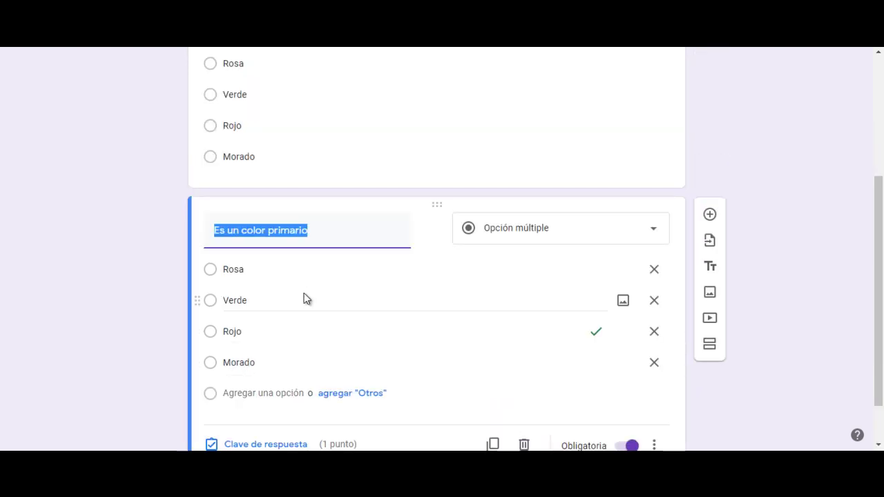
pyautogui.moveTo(324, 232); pyautogui.dragTo(208, 231)
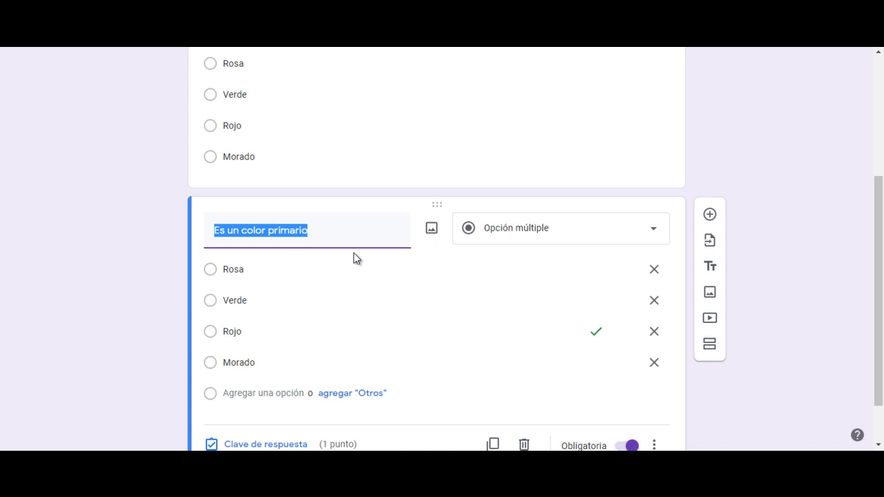
pyautogui.write('E')
pyautogui.press('BackSpace')
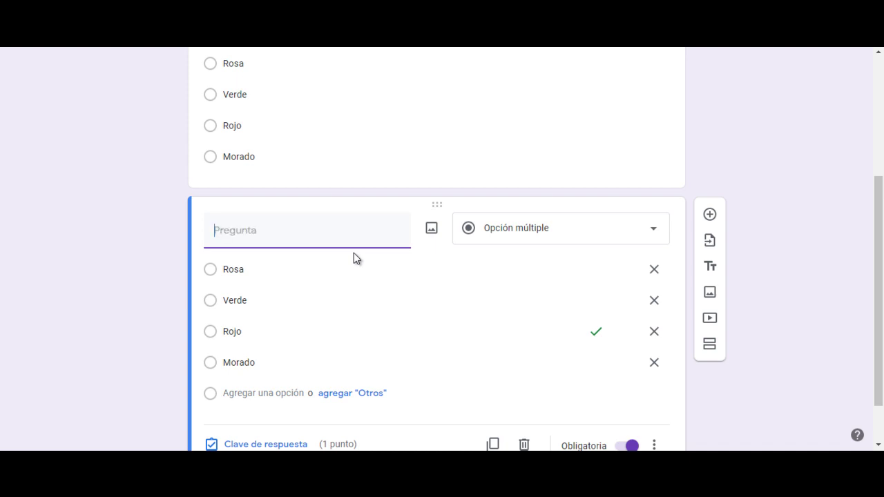
pyautogui.write('Los colores de la bandera de ')
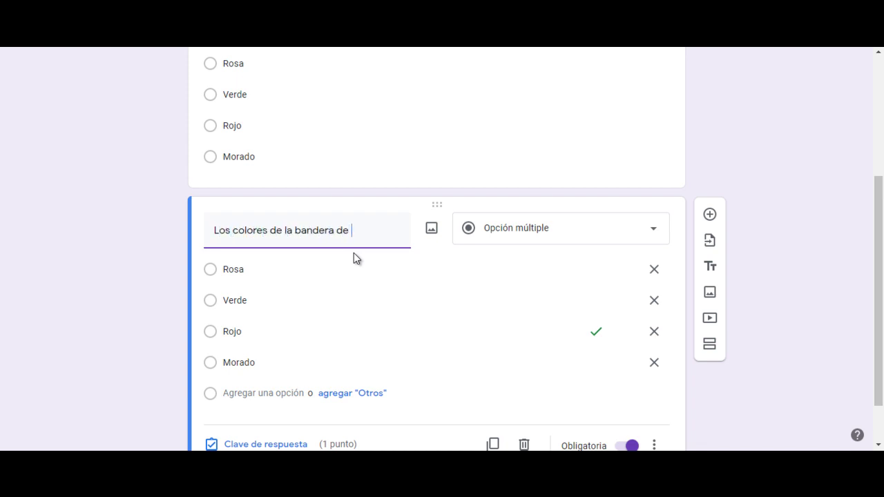
pyautogui.write('Colombia son')
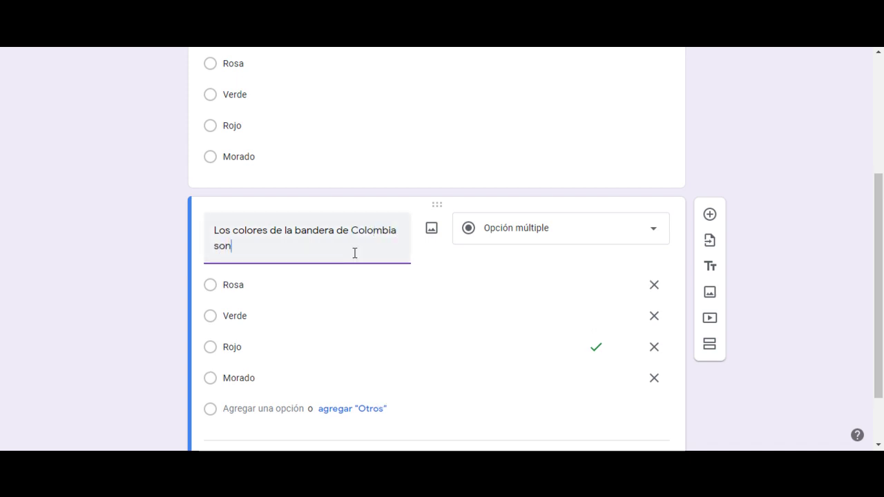
# Step: Replace the first two answer options with "Amarillo, azul y rosa" and "Amarillo, verde y rojo"
pyautogui.scroll(-1, 359, 311)
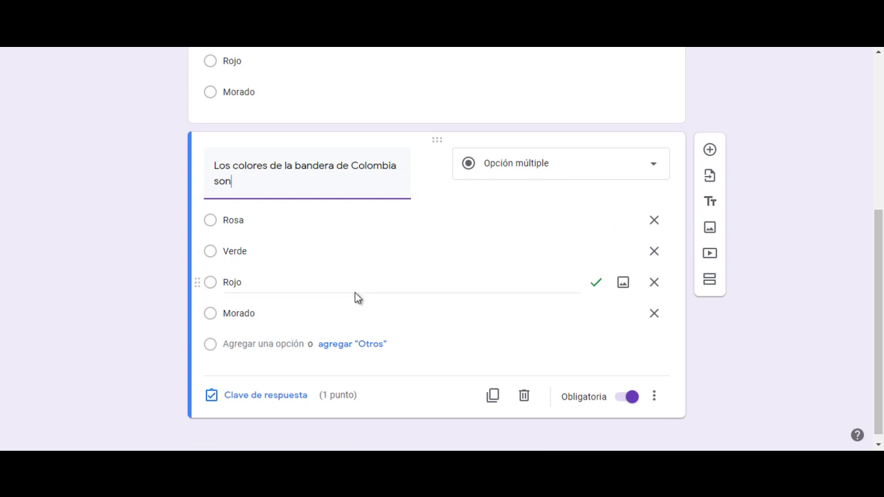
pyautogui.scroll(-1, 345, 256)
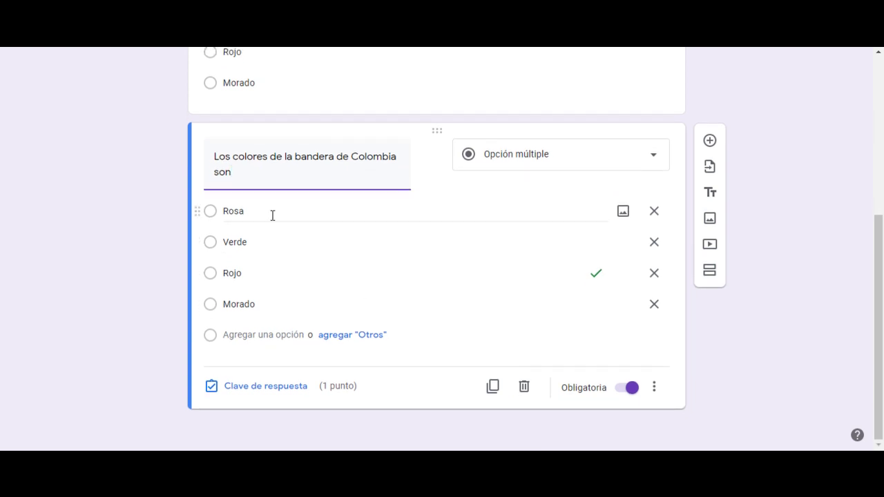
pyautogui.doubleClick(244, 211)
pyautogui.write('Am')
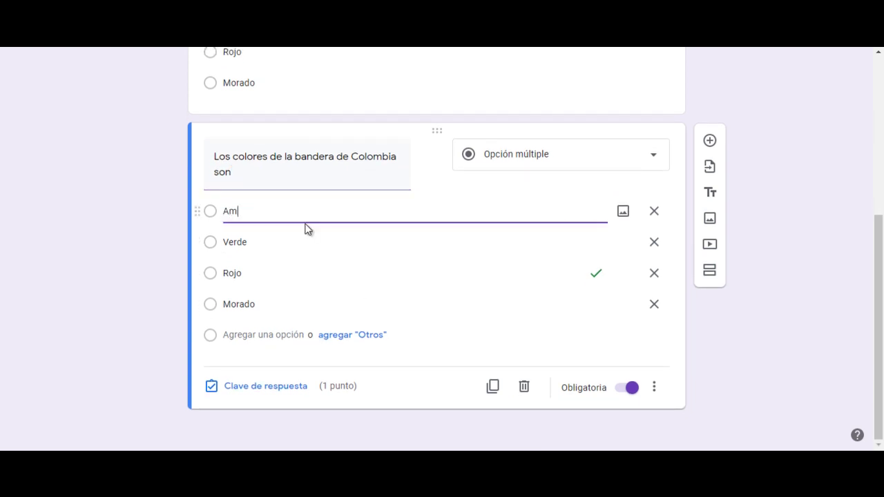
pyautogui.write('arillo, azul y rosa')
pyautogui.click(295, 247)
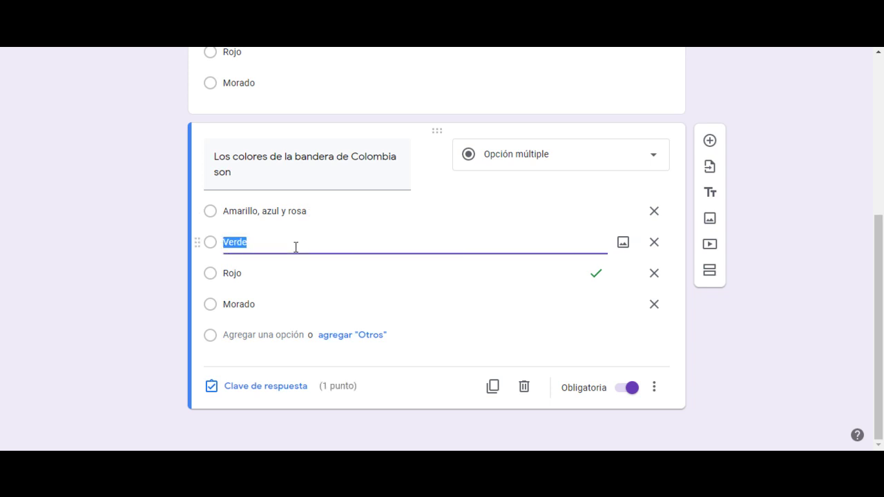
pyautogui.write('Amarillo, verde')
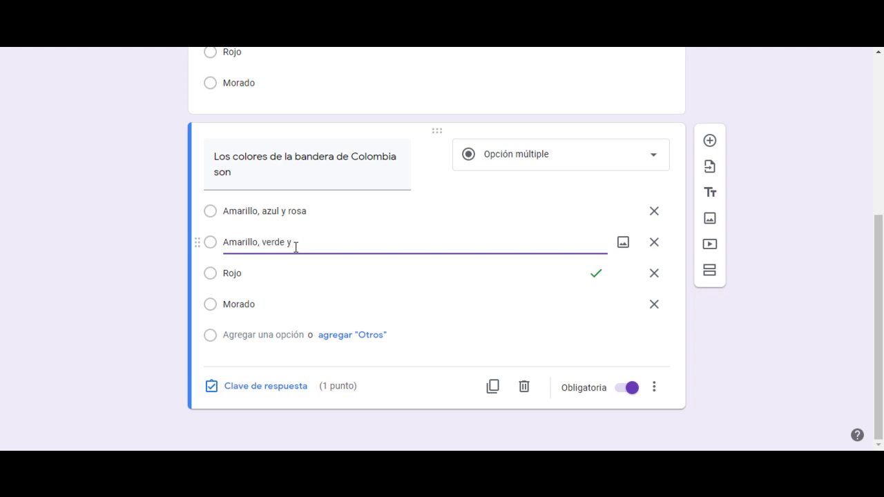
pyautogui.write('rojo')
# Step: Replace the third and fourth answer options with "Naranja, azul y rojo" and "Amarillo, azul y rojo"
pyautogui.click(273, 271)
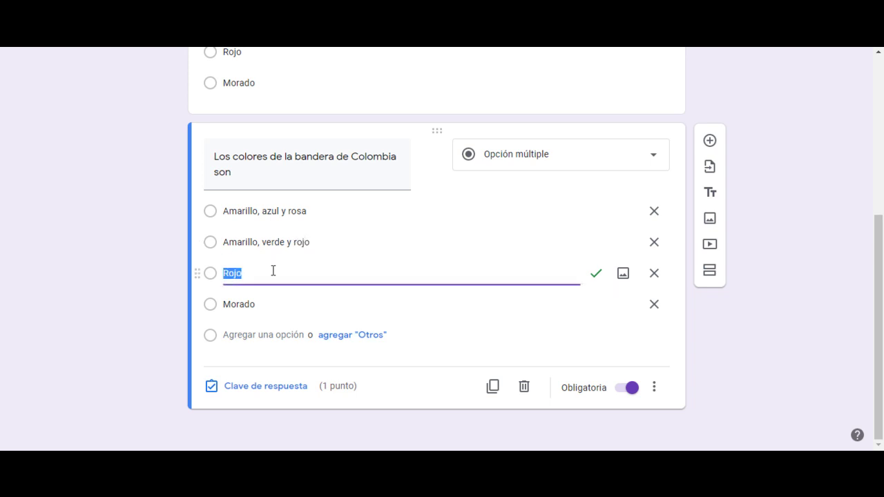
pyautogui.write('Am')
pyautogui.press('BackSpace')
pyautogui.press('BackSpace')
pyautogui.write('Naranaj')
pyautogui.press('BackSpace')
pyautogui.press('BackSpace')
pyautogui.write('ja, azul y rojo')
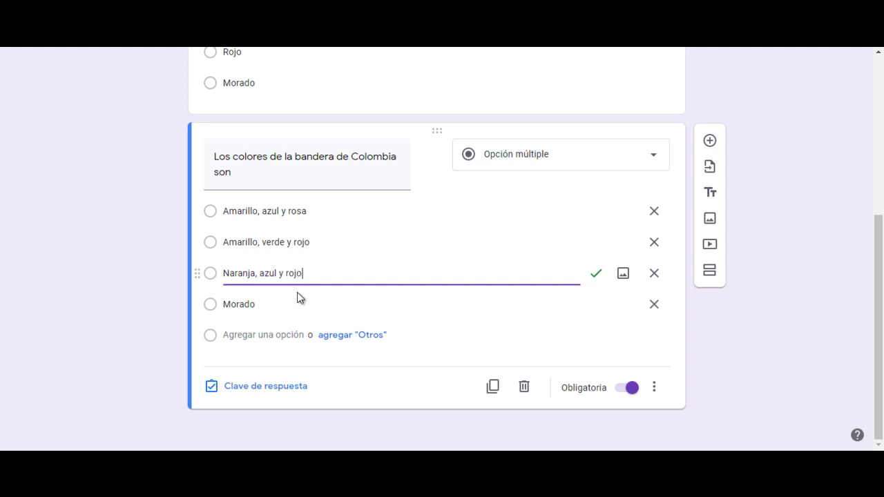
pyautogui.click(269, 303)
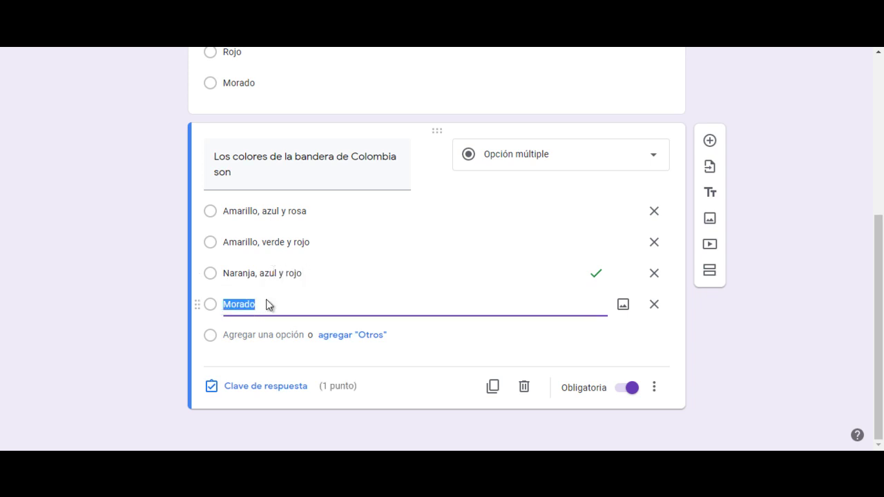
pyautogui.write('Amariñllo, azul y rojo')
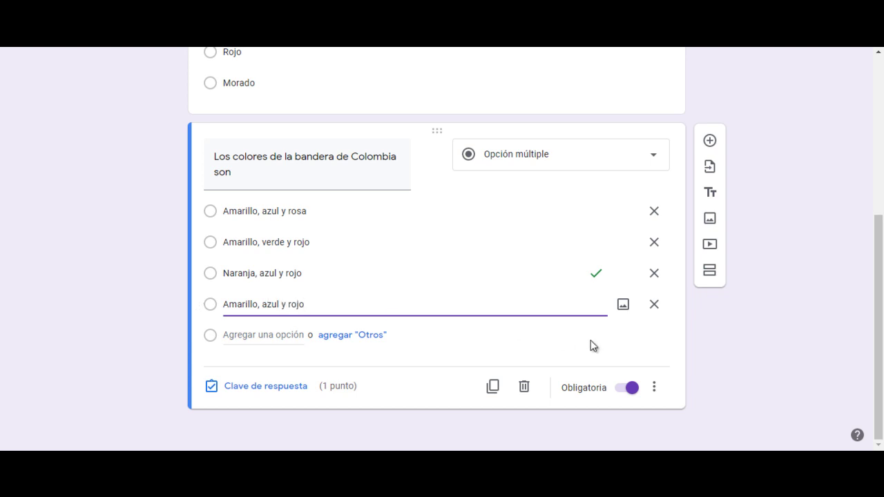
pyautogui.click(745, 351)
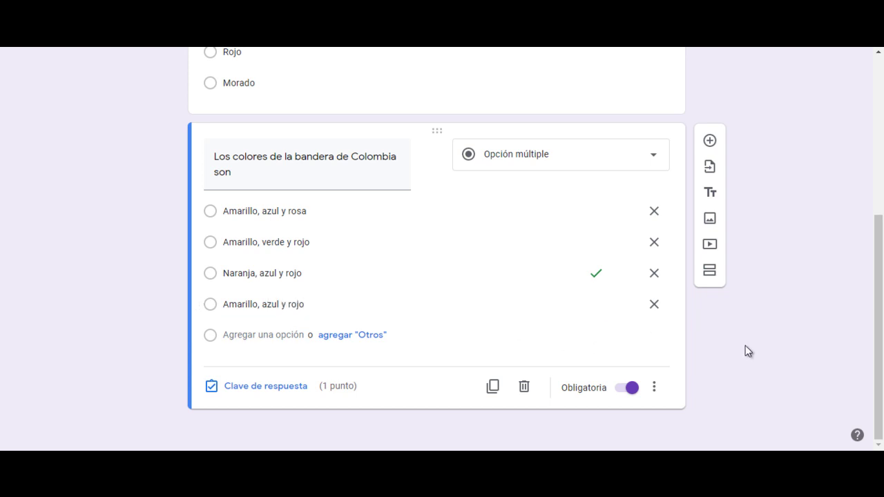
pyautogui.click(592, 306)
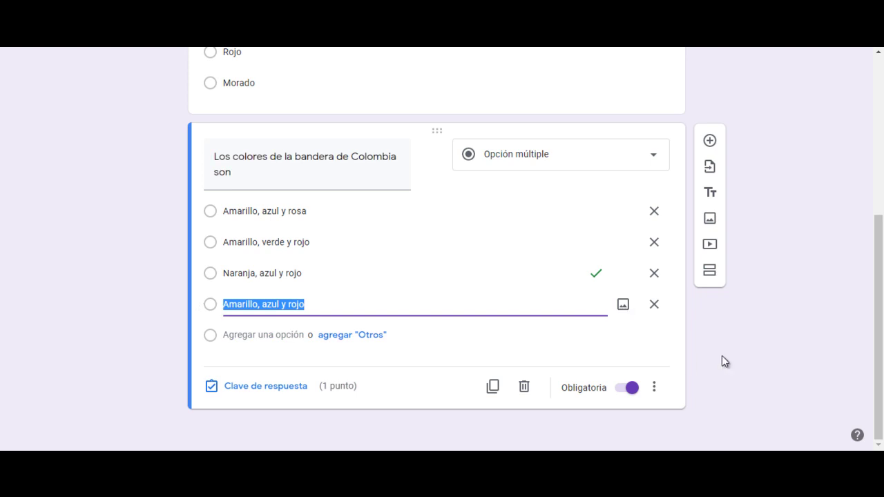
# Step: In the flag question's answer key, make "Amarillo, azul y rojo" the only correct answer and finish editing the key
pyautogui.click(292, 386)
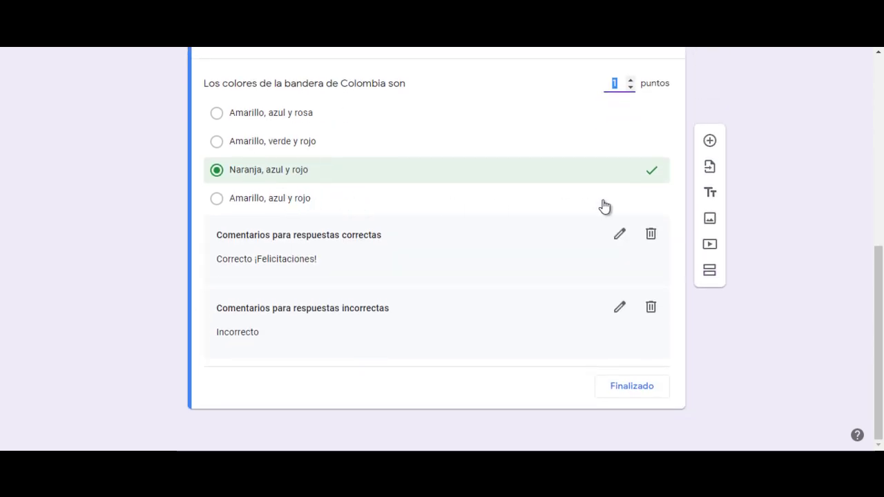
pyautogui.click(652, 201)
pyautogui.click(652, 177)
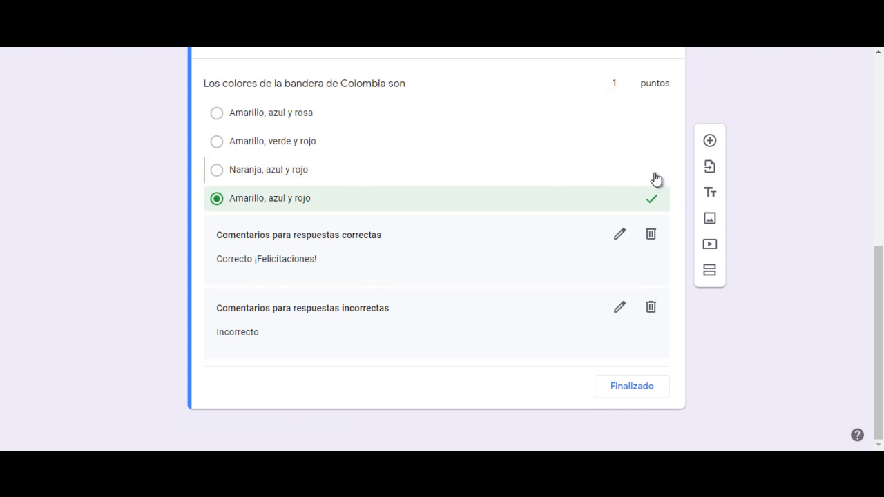
pyautogui.click(647, 179)
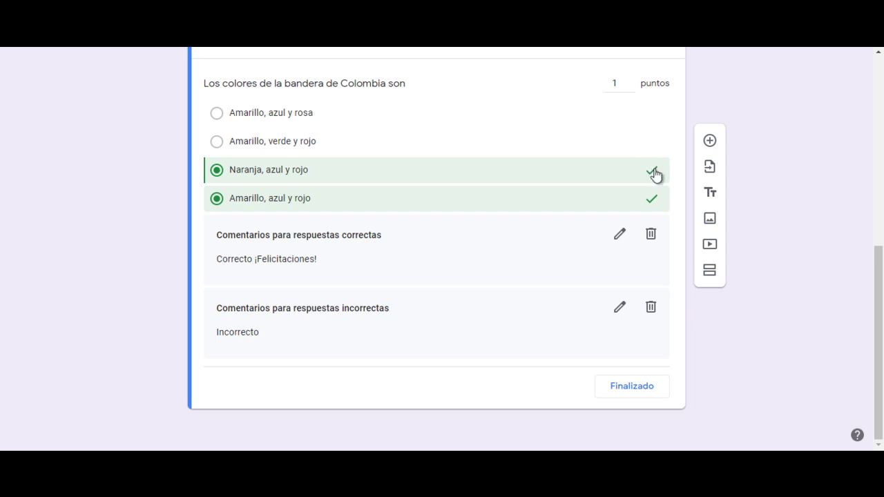
pyautogui.click(653, 173)
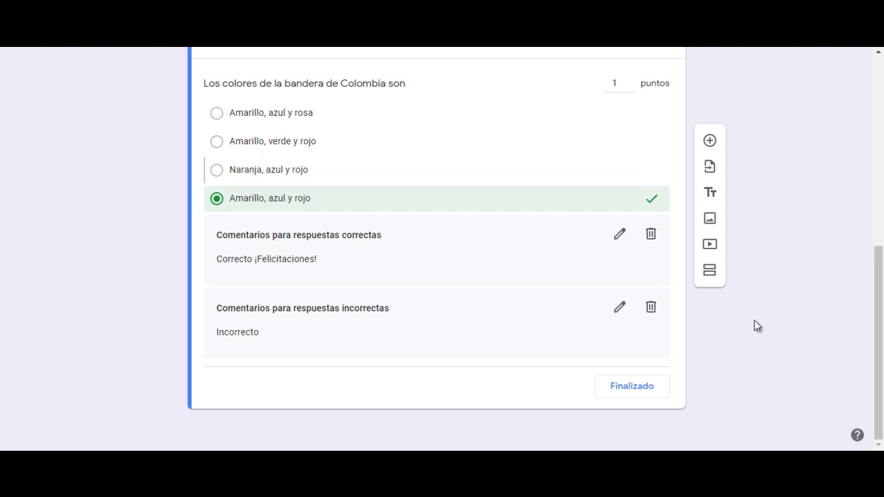
pyautogui.click(631, 391)
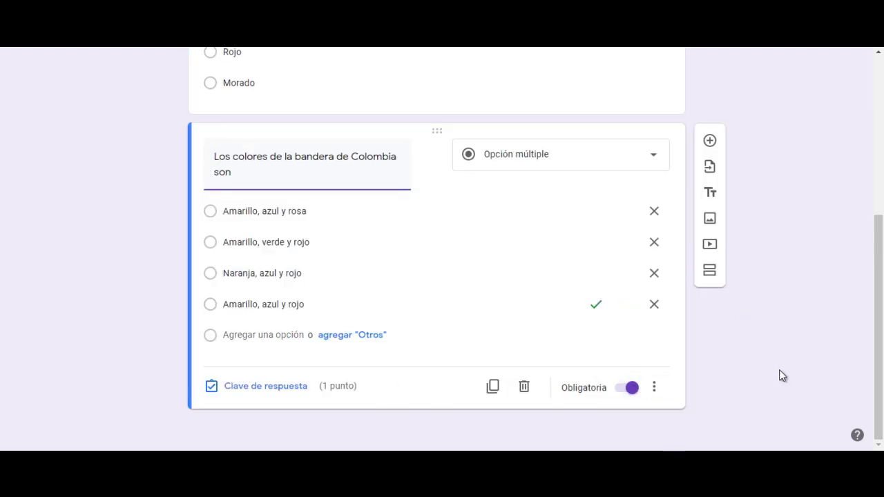
# Step: Add a new question below the Colombian flag question, keeping the multiple-choice type
pyautogui.scroll(4, 780, 373)
pyautogui.scroll(-4, 780, 373)
pyautogui.click(711, 142)
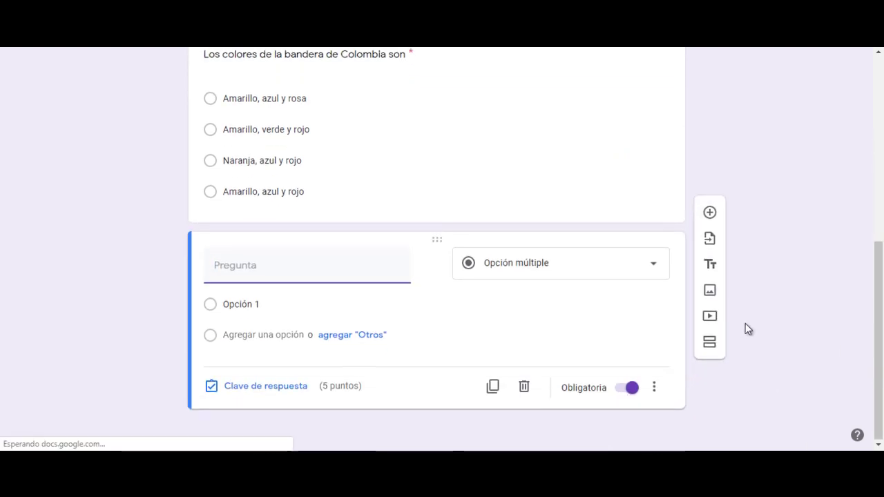
pyautogui.click(636, 268)
pyautogui.click(795, 276)
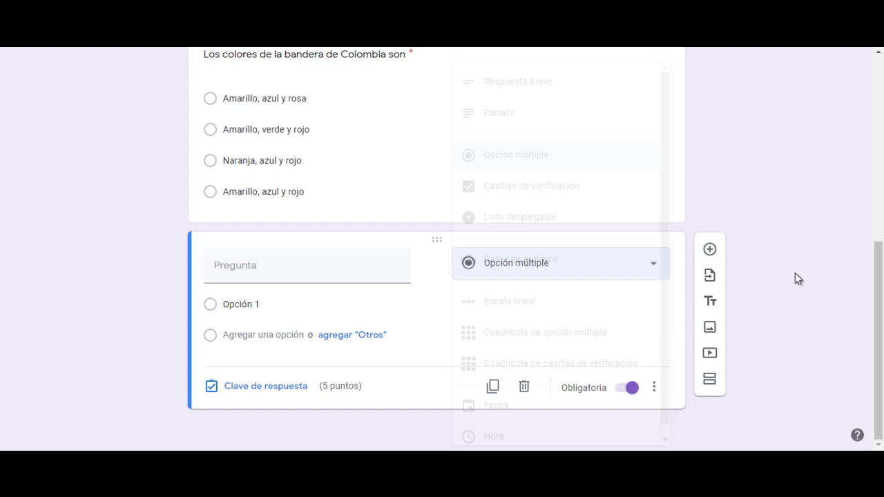
# Step: Title the new question "ùnico ganador de un premio Nobel de literatura en Colombia"
pyautogui.click(283, 272)
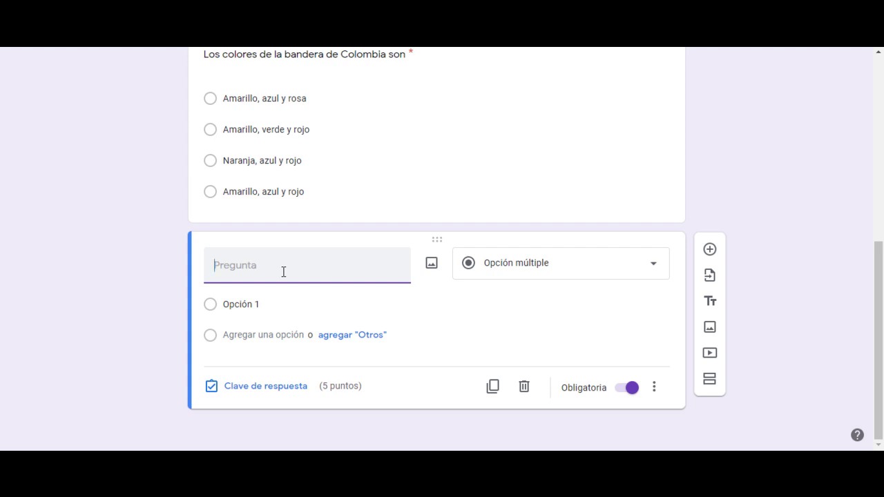
pyautogui.write('ùnico ganador de un pr')
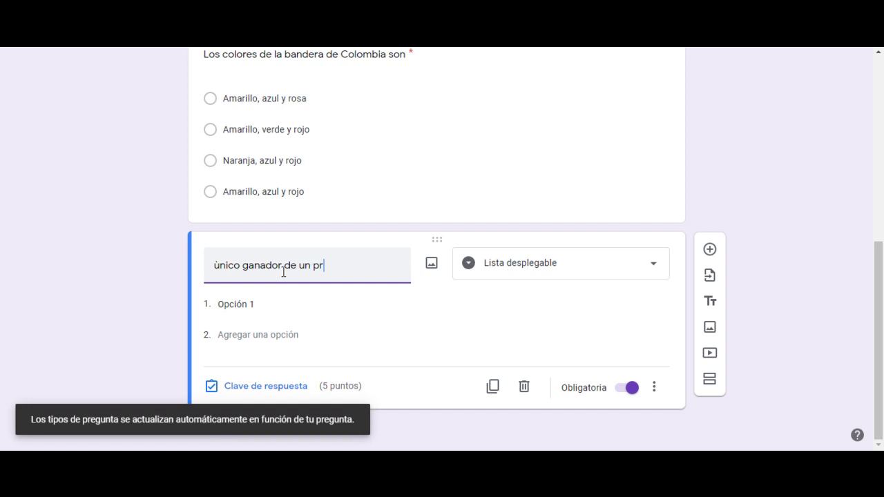
pyautogui.write('emio no')
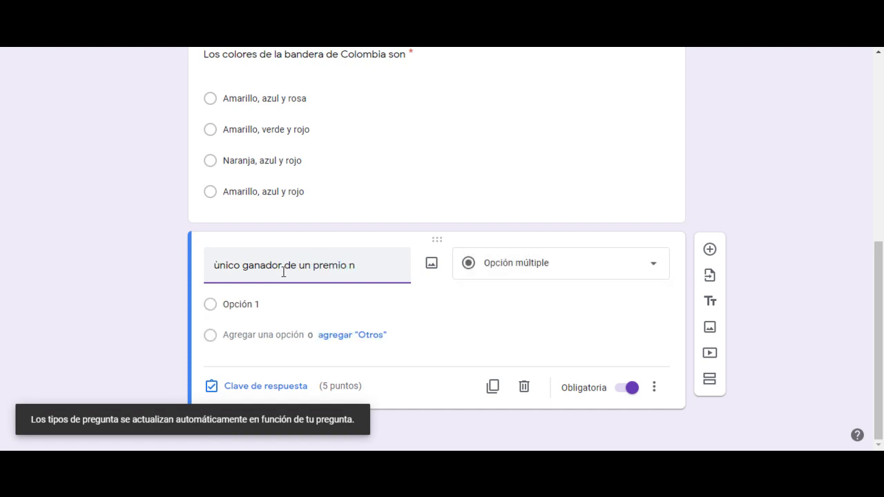
pyautogui.press('BackSpace')
pyautogui.write('Nobel de')
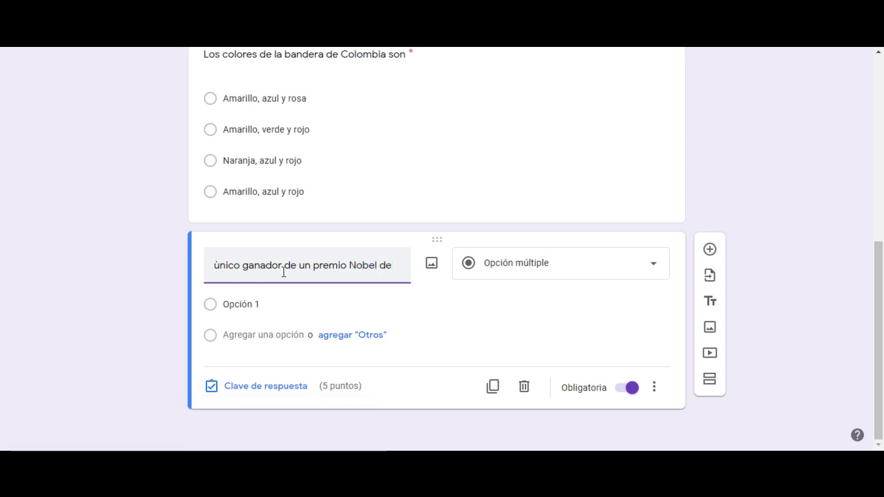
pyautogui.write(' literatu')
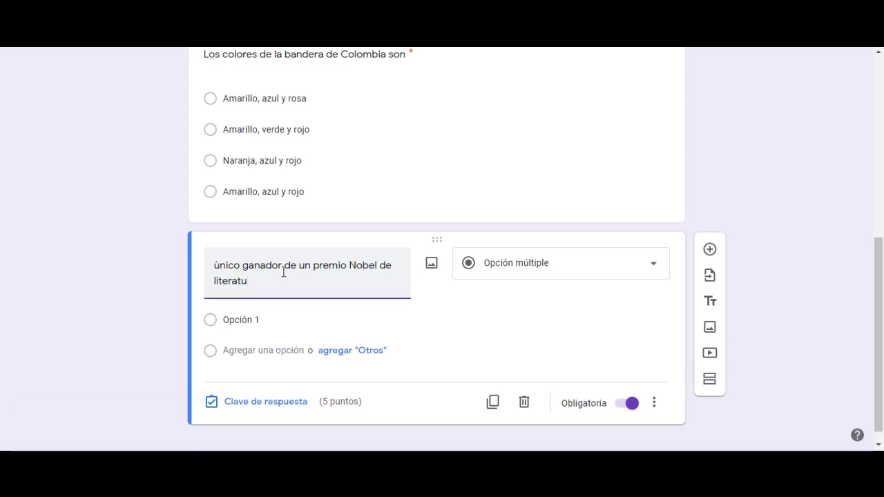
pyautogui.write('ra en Col')
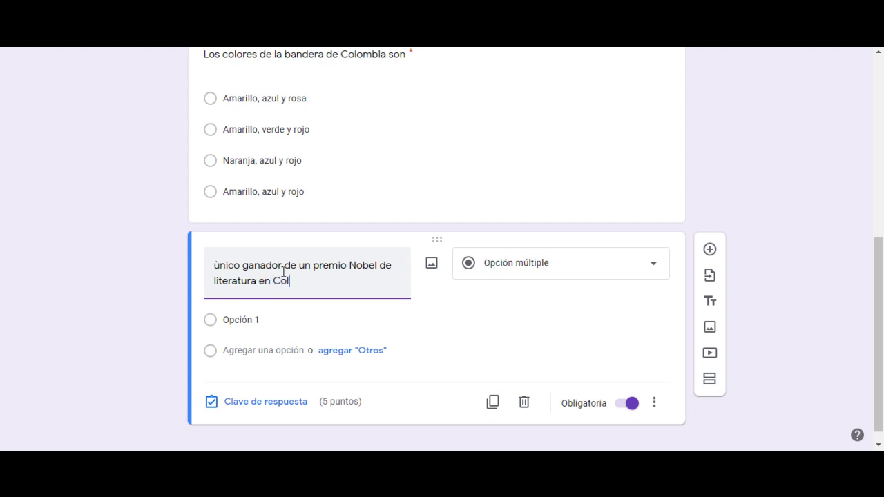
pyautogui.write('ombia')
# Step: Correct the new question's title to read "Único ganador del premio Nobel de Literatura en Colombia"
pyautogui.click(221, 264)
pyautogui.press('BackSpace')
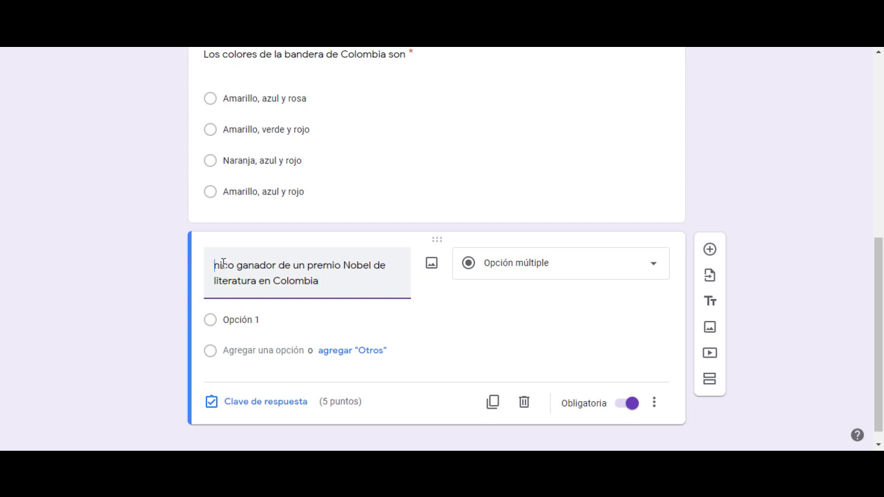
pyautogui.write('Ú')
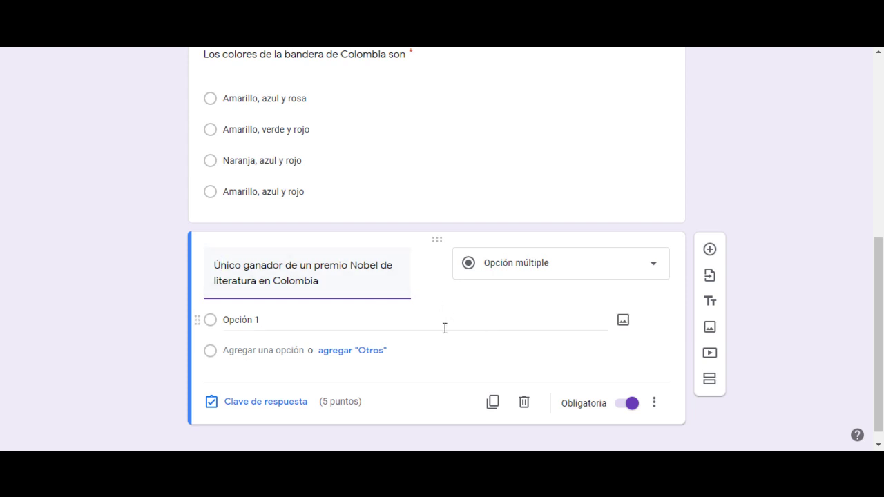
pyautogui.scroll(-1, 442, 328)
pyautogui.click(310, 250)
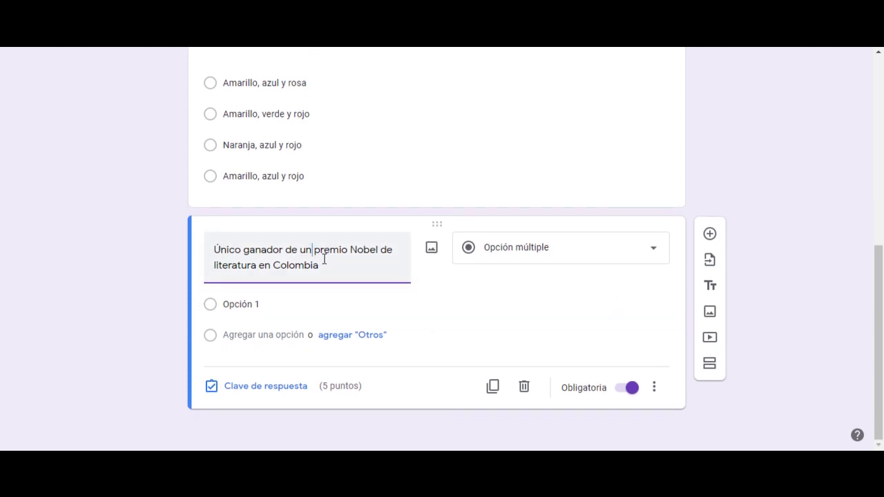
pyautogui.press('BackSpace')
pyautogui.press('BackSpace')
pyautogui.press('BackSpace')
pyautogui.write('L')
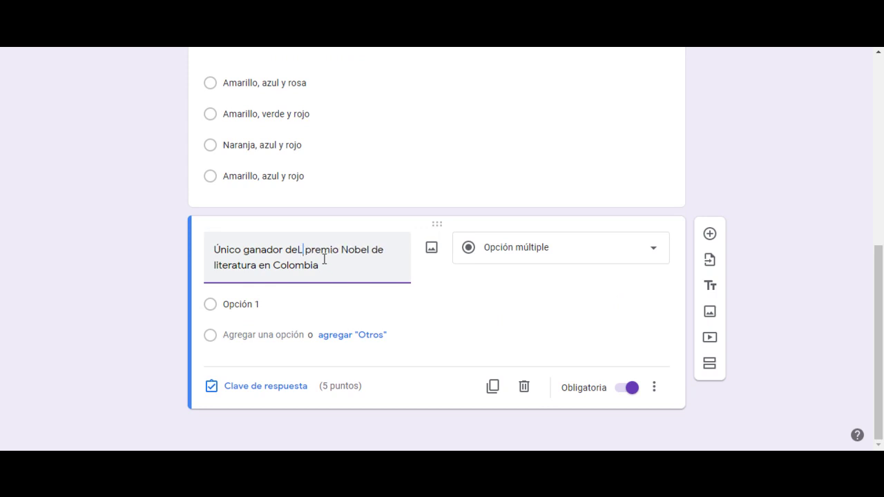
pyautogui.press('BackSpace')
pyautogui.write('l')
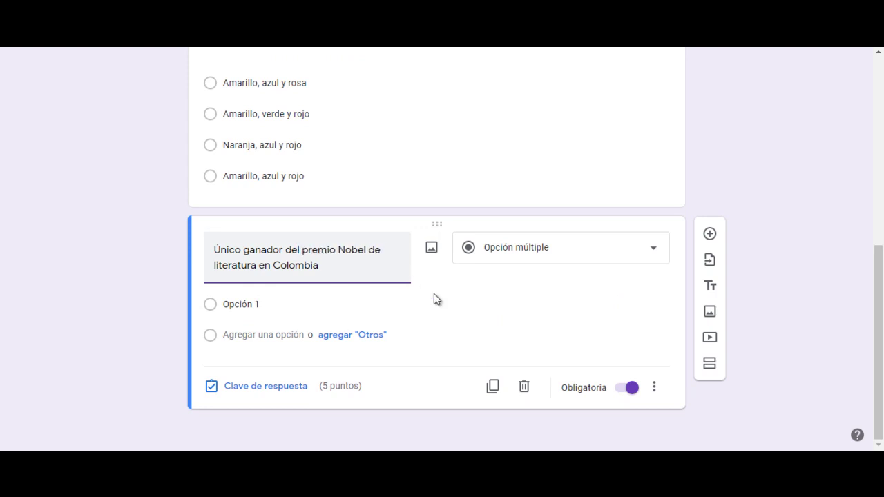
pyautogui.click(215, 266)
pyautogui.press('Delete')
pyautogui.write('L')
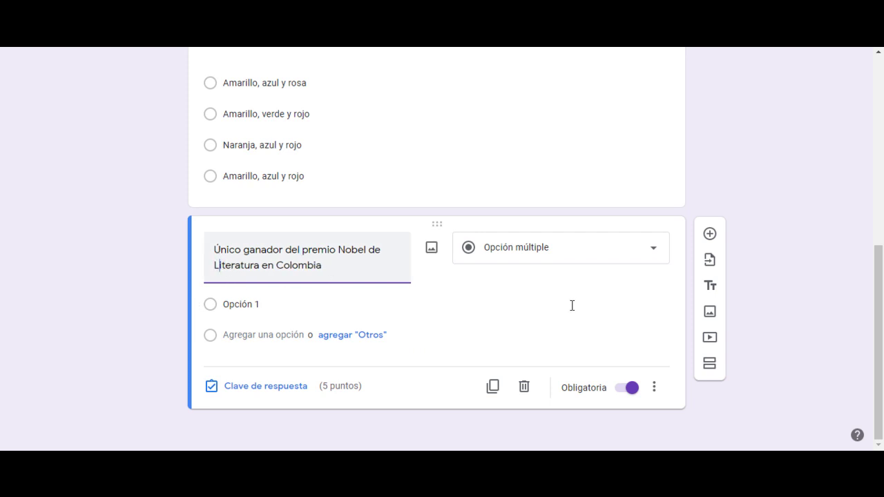
# Step: Enter "Mario Mendoza" and "Gabriel Gracía Márquez" as the first two answer options of the Nobel question
pyautogui.click(255, 303)
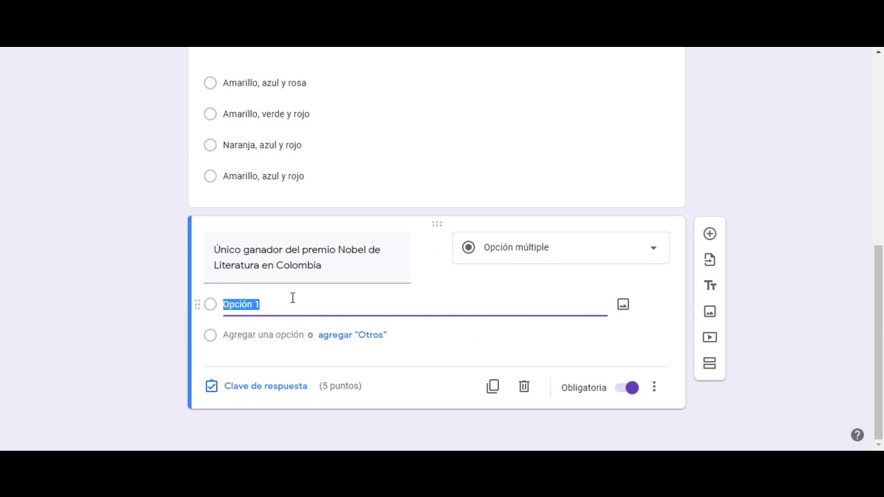
pyautogui.write('Mario ')
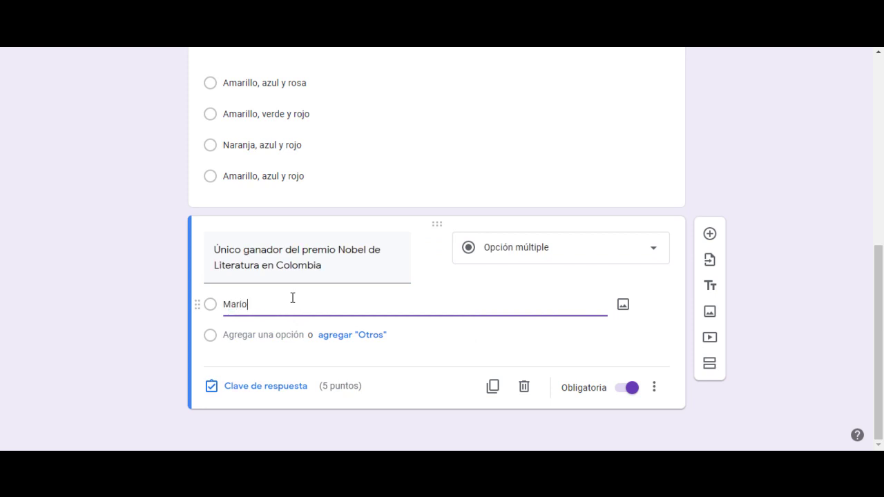
pyautogui.write('Mendoza')
pyautogui.click(270, 335)
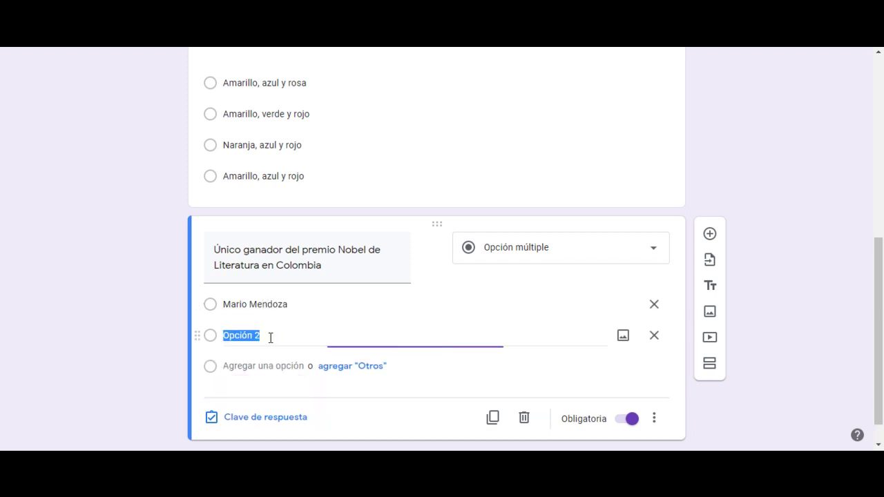
pyautogui.write('Gabri')
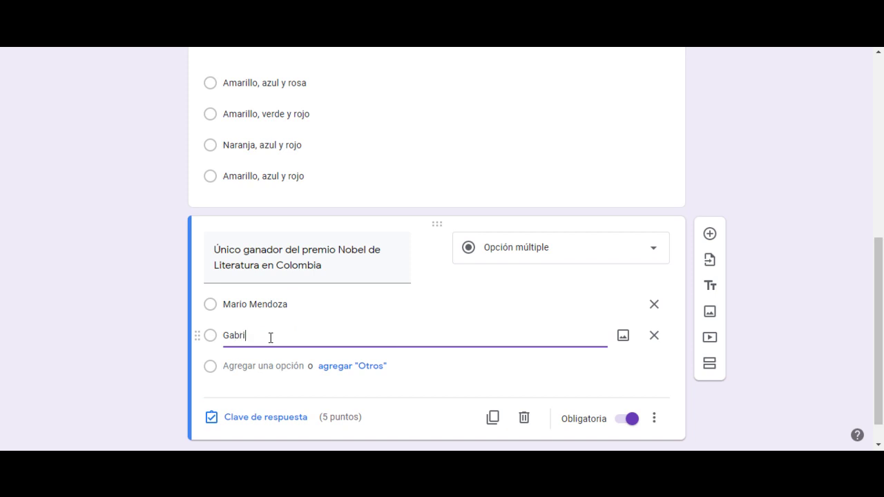
pyautogui.write('el Gra')
pyautogui.write('cía Márques')
# Step: Add "Julio Cortázar" as the third answer option of the Nobel question
pyautogui.scroll(-1, 411, 339)
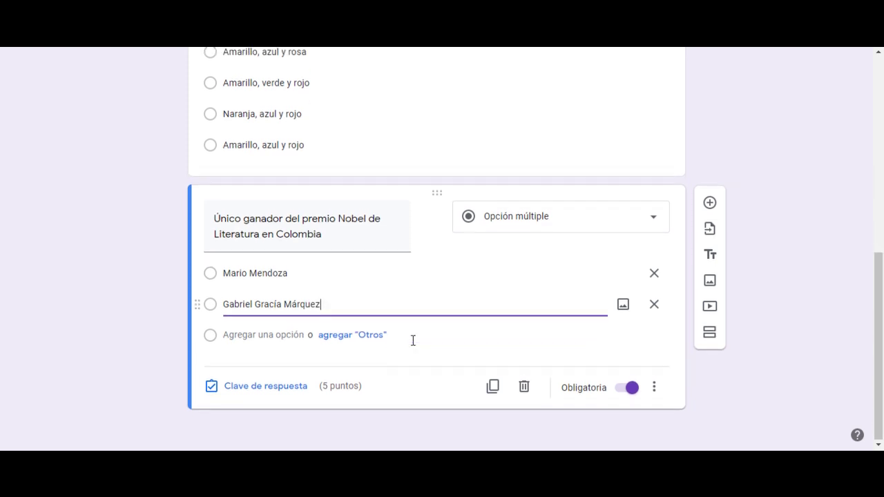
pyautogui.click(276, 335)
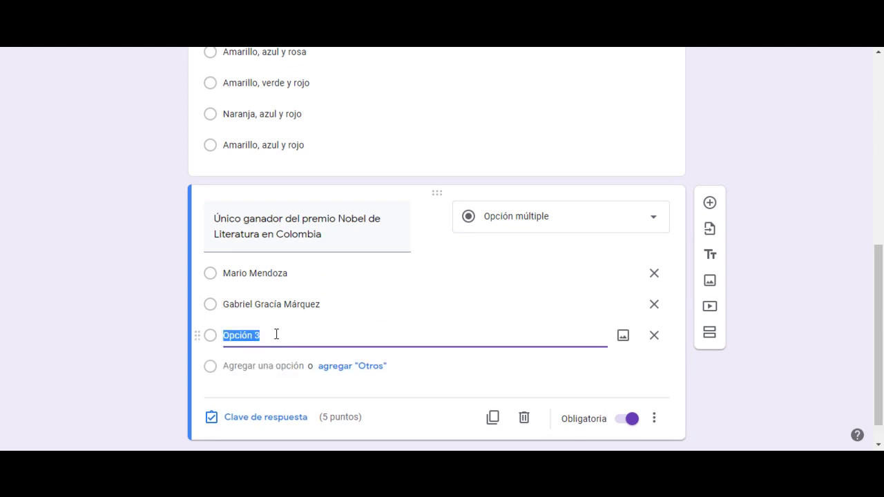
pyautogui.write('Julio C')
pyautogui.write('ort')
pyautogui.write('àzar')
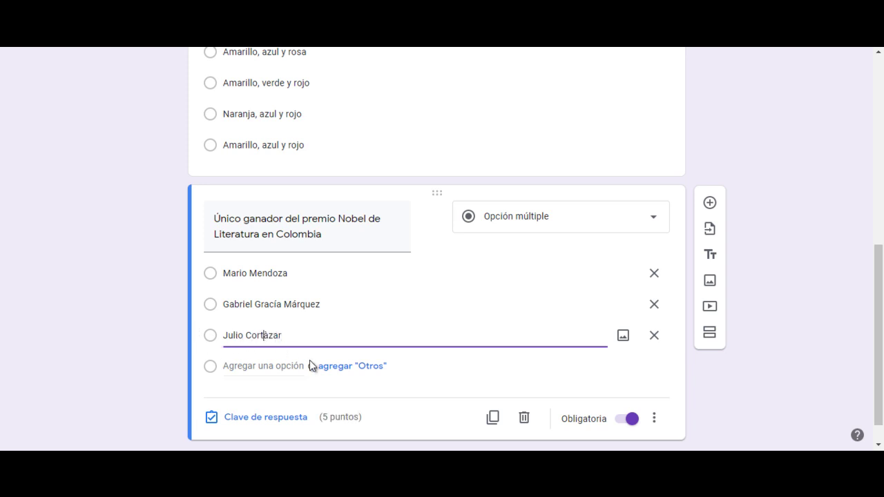
pyautogui.press('Left')
pyautogui.press('Left')
pyautogui.press('Left')
pyautogui.press('BackSpace')
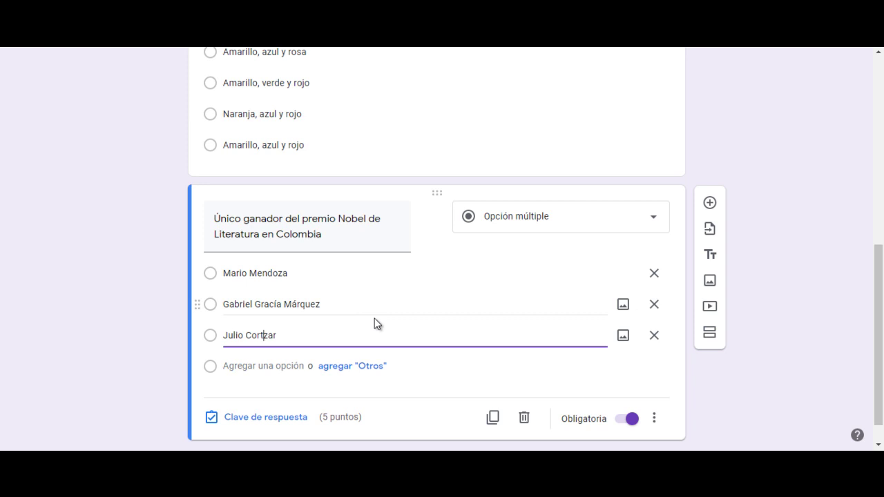
pyautogui.write('á')
# Step: Add "Jorge Luis Borges" as the fourth answer option of the Nobel question
pyautogui.scroll(1, 366, 311)
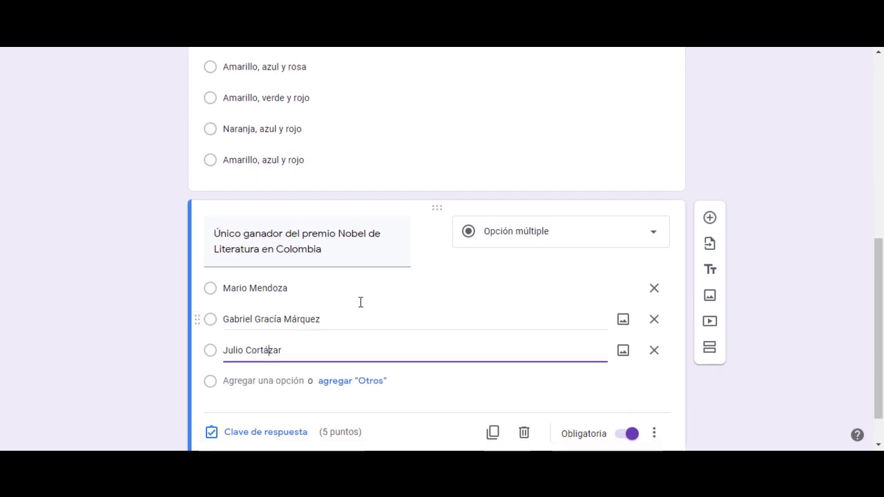
pyautogui.scroll(-1, 346, 325)
pyautogui.click(308, 336)
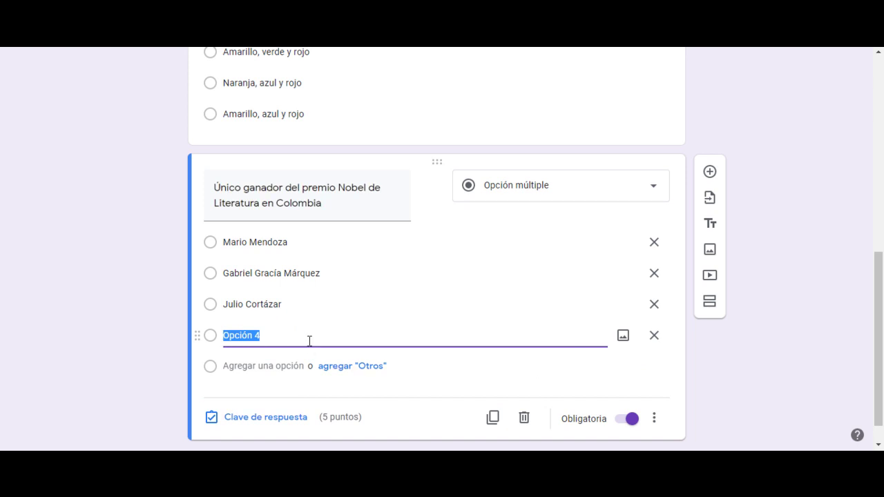
pyautogui.write('Jorge Luis Borges')
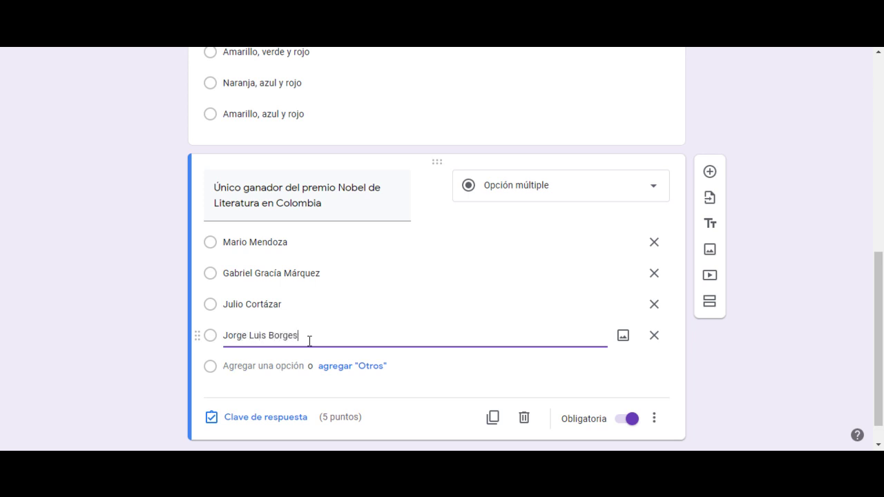
# Step: Mark "Gabriel Gracía Márquez" as the correct answer in the Nobel question's answer key
pyautogui.scroll(-1, 430, 323)
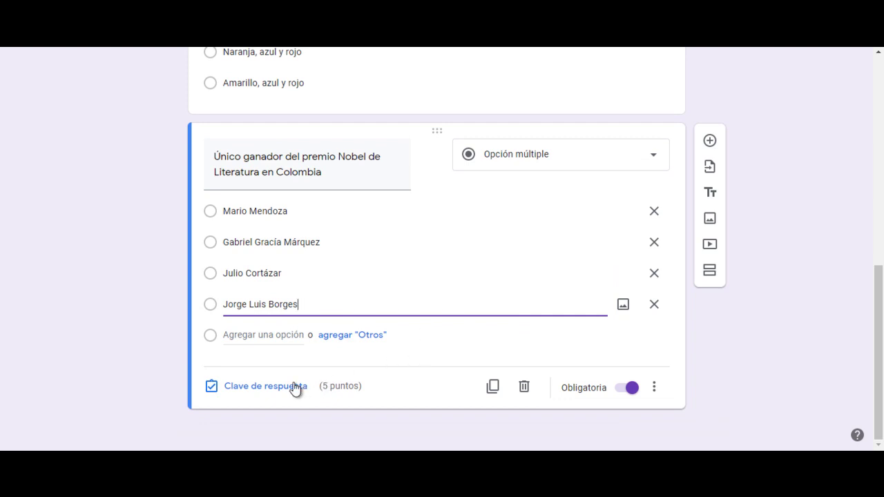
pyautogui.click(271, 391)
pyautogui.click(272, 390)
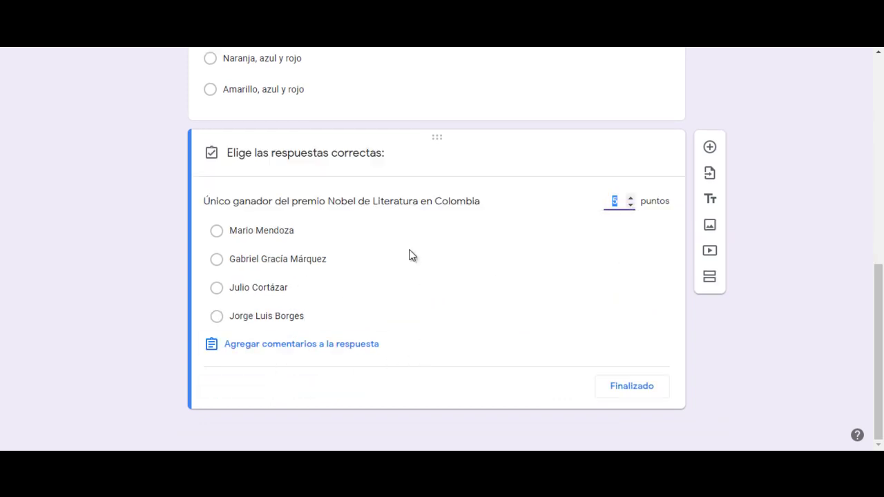
pyautogui.click(338, 262)
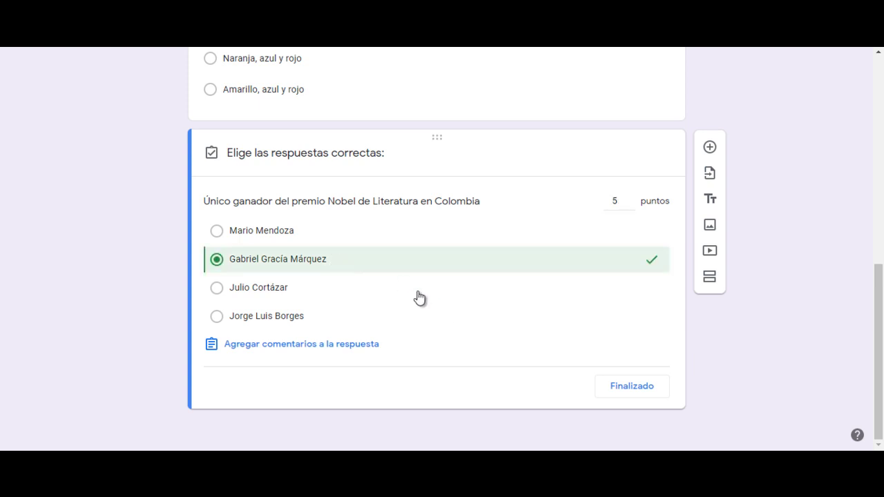
# Step: Add answer feedback to the Nobel question: "Incorrecto" for incorrect answers and "Correcto ¡Felicitaciones!" for correct ones, and save it
pyautogui.click(334, 350)
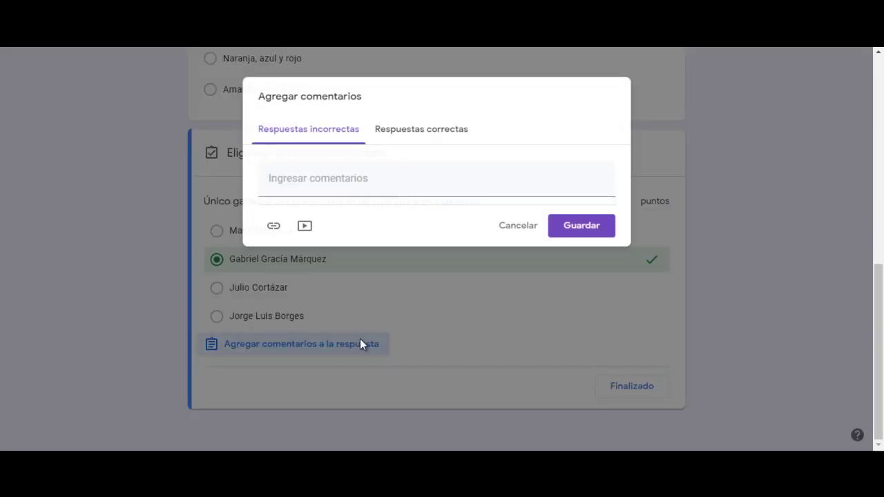
pyautogui.click(348, 181)
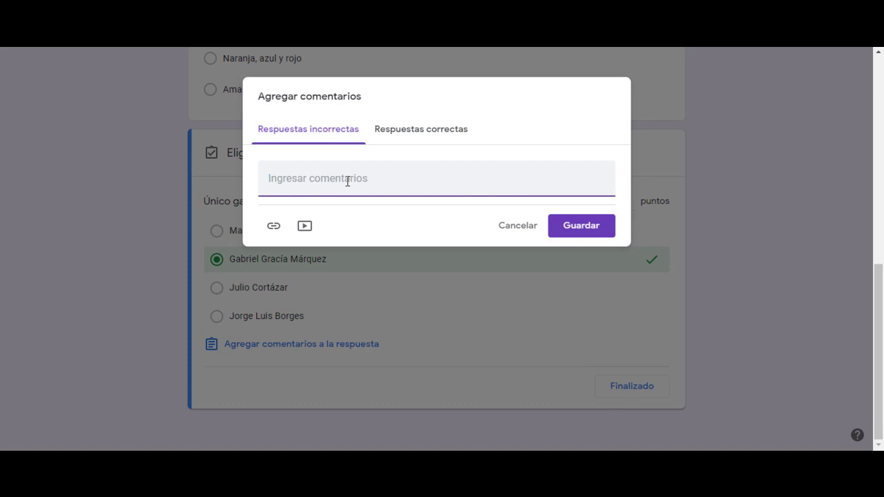
pyautogui.write('Incorrecto')
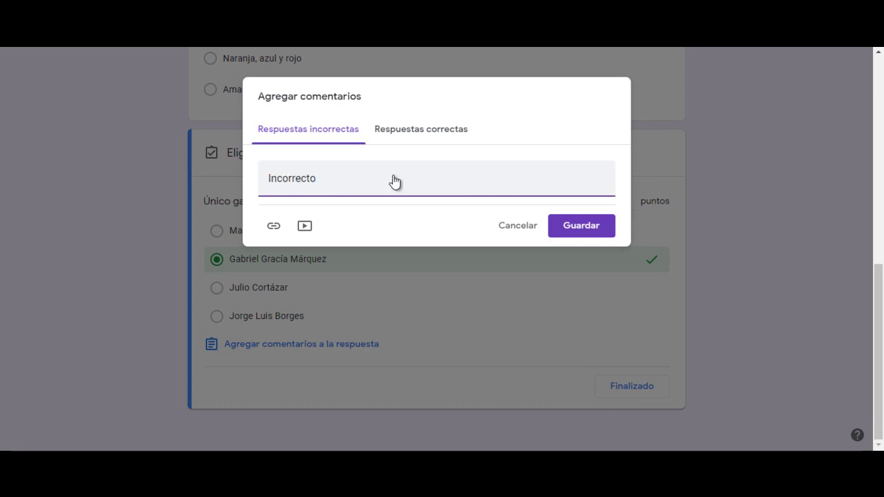
pyautogui.click(419, 134)
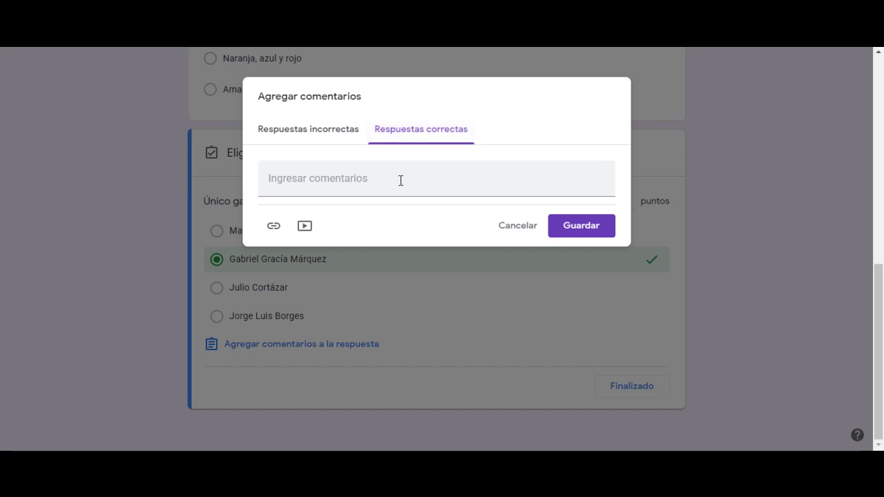
pyautogui.click(401, 181)
pyautogui.write('Corr')
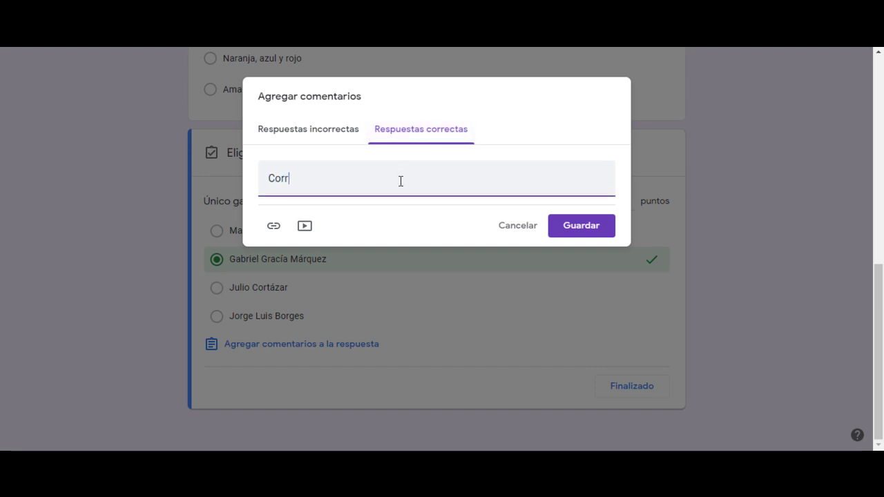
pyautogui.write('ecto ¡Felicitaciones')
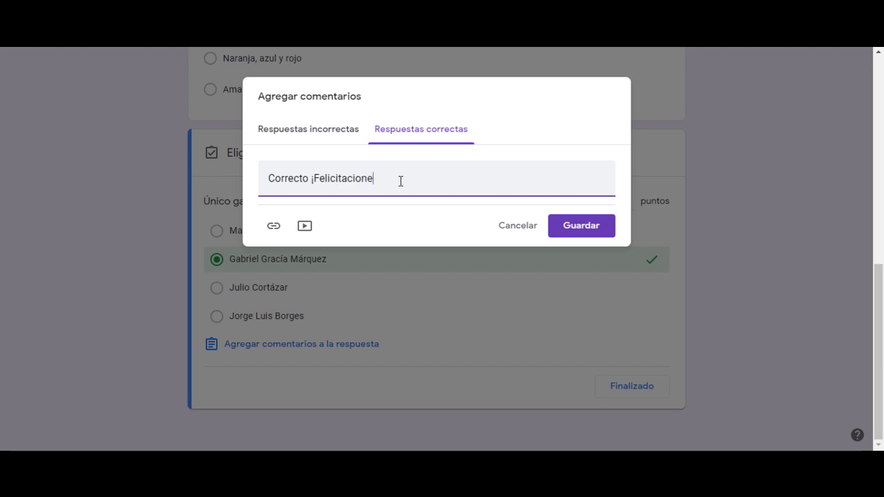
pyautogui.write('!')
pyautogui.click(598, 233)
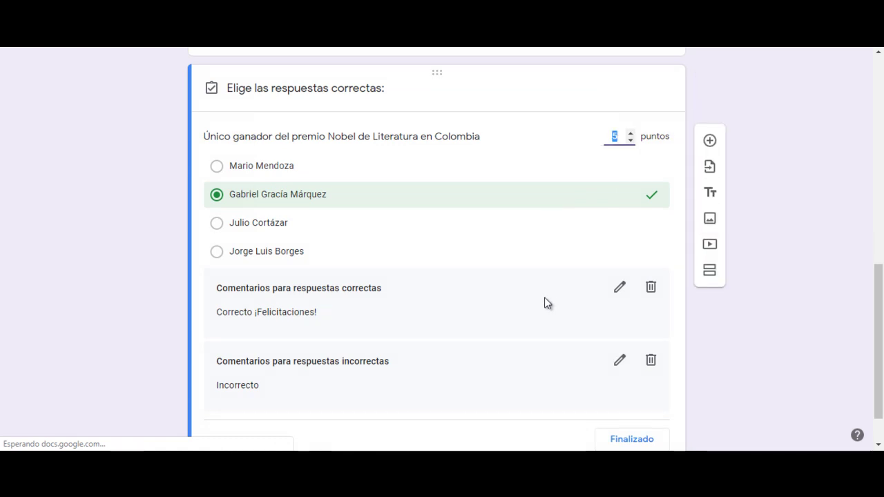
# Step: Try to edit the text of the "Gabriel Gracía Márquez" option within the answer key, and finish editing the key
pyautogui.click(285, 199)
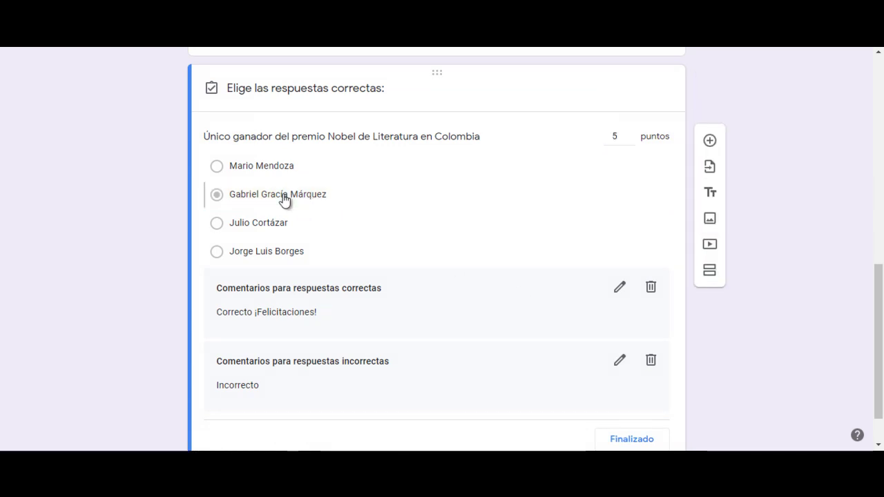
pyautogui.click(276, 200)
pyautogui.tripleClick(277, 199)
pyautogui.click(277, 200)
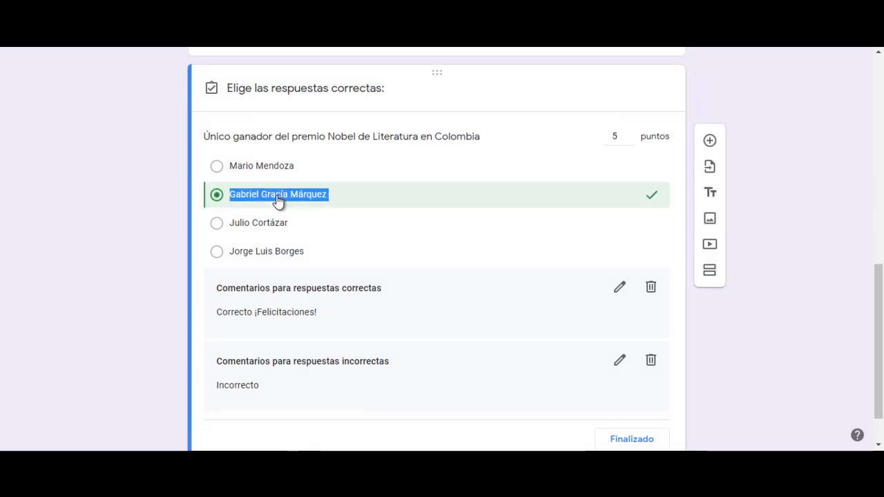
pyautogui.click(274, 201)
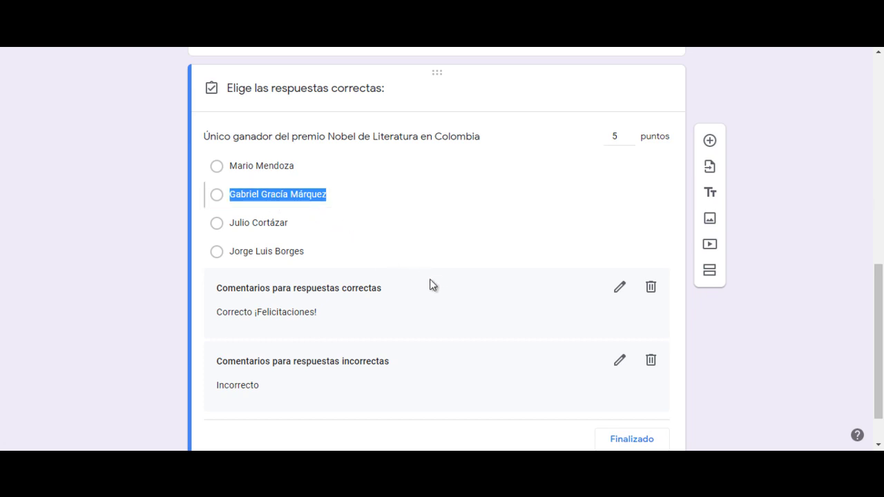
pyautogui.scroll(-1, 497, 332)
pyautogui.click(624, 387)
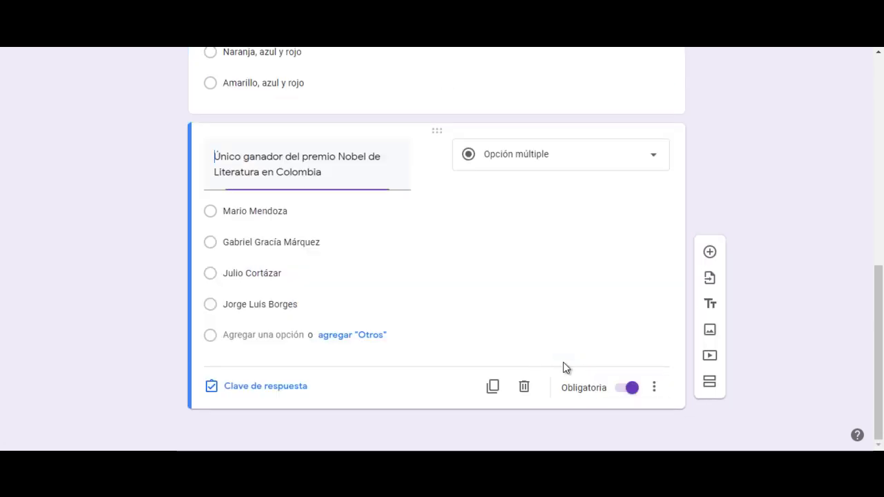
# Step: Correct the second option of the Nobel question to read "Gabriel García Márquez" and duplicate the question
pyautogui.click(300, 245)
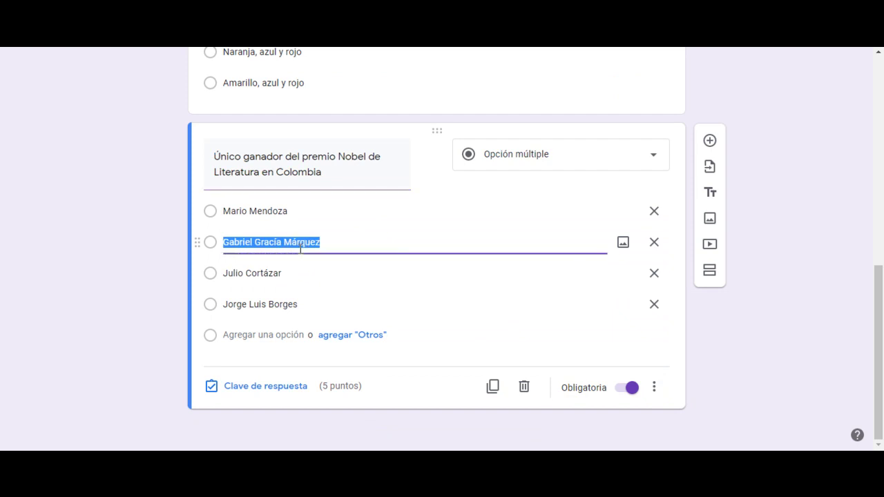
pyautogui.click(269, 246)
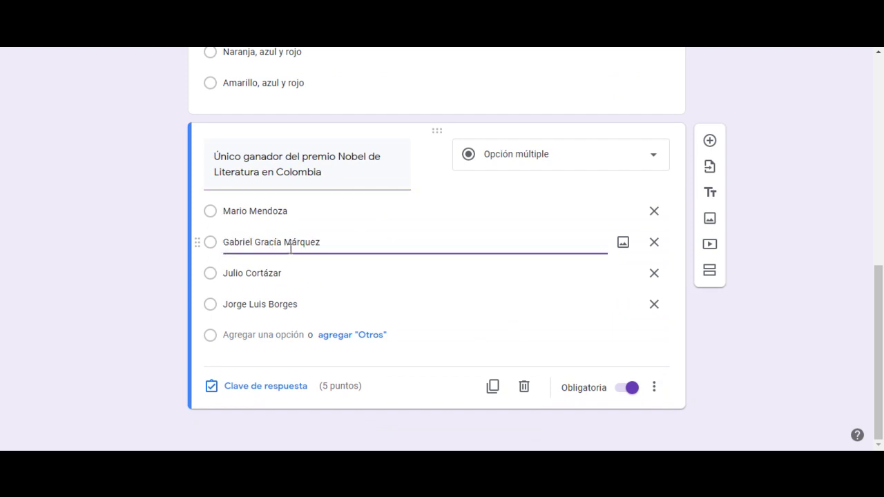
pyautogui.press('BackSpace')
pyautogui.press('BackSpace')
pyautogui.press('BackSpace')
pyautogui.write('ar')
pyautogui.click(493, 387)
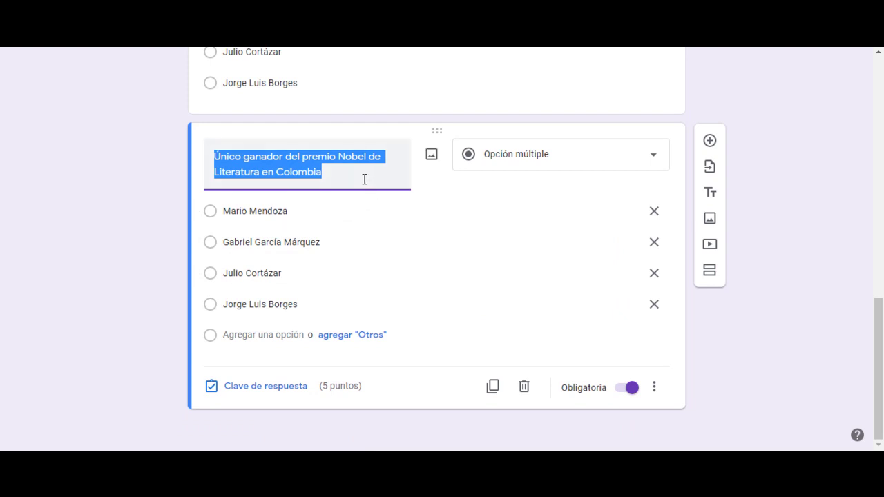
pyautogui.write('L')
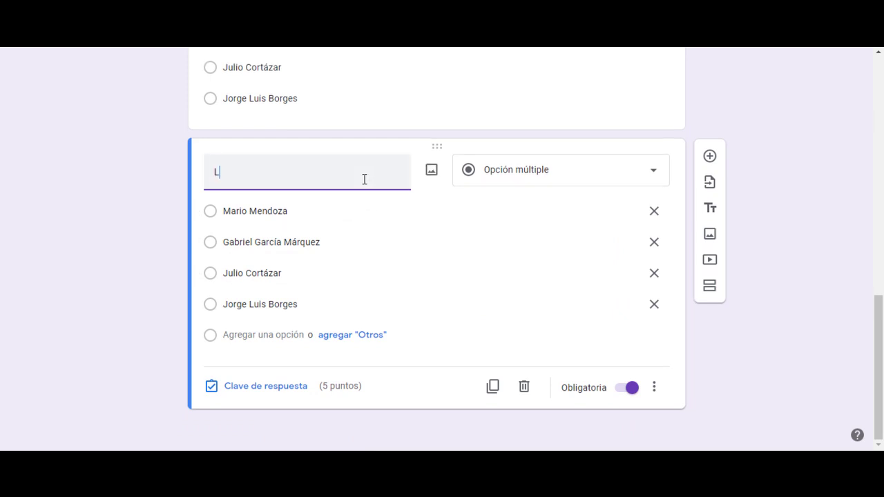
pyautogui.write('a novela pertenece al gener')
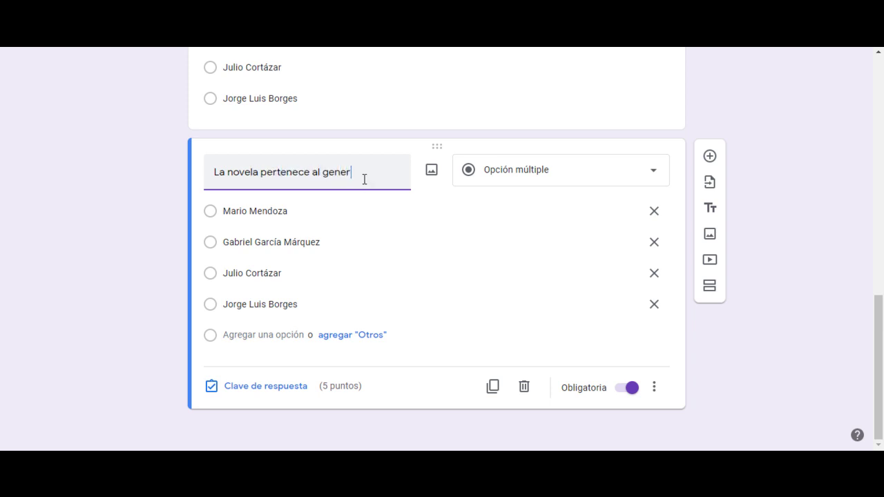
pyautogui.press('BackSpace')
pyautogui.press('BackSpace')
pyautogui.press('BackSpace')
pyautogui.press('BackSpace')
pyautogui.press('BackSpace')
pyautogui.press('BackSpace')
pyautogui.press('BackSpace')
pyautogui.press('BackSpace')
pyautogui.press('BackSpace')
pyautogui.press('BackSpace')
pyautogui.press('BackSpace')
pyautogui.press('BackSpace')
pyautogui.press('BackSpace')
pyautogui.press('BackSpace')
pyautogui.press('BackSpace')
pyautogui.press('BackSpace')
pyautogui.press('BackSpace')
pyautogui.press('BackSpace')
pyautogui.press('BackSpace')
pyautogui.press('BackSpace')
pyautogui.press('BackSpace')
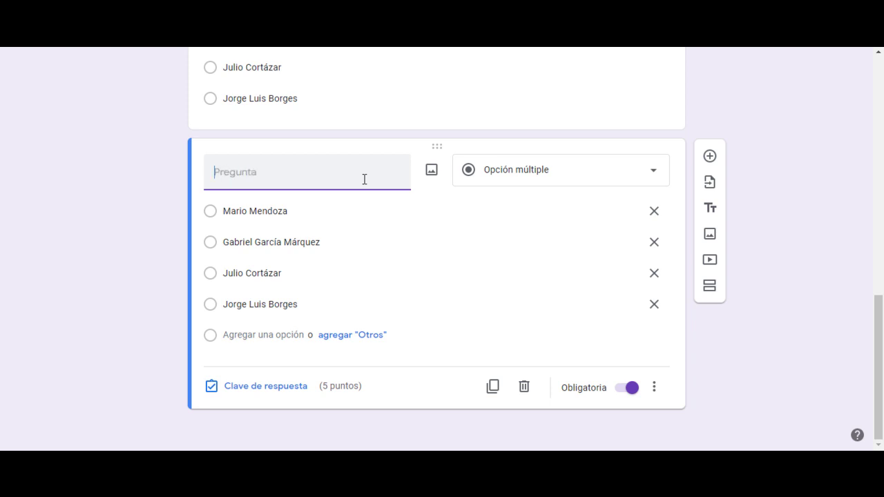
# Step: Title the duplicated question "¿A què gènero literario ertenece el cuento?"
pyautogui.write('A qué ge')
pyautogui.press('BackSpace')
pyautogui.write('ènero literario ertenece')
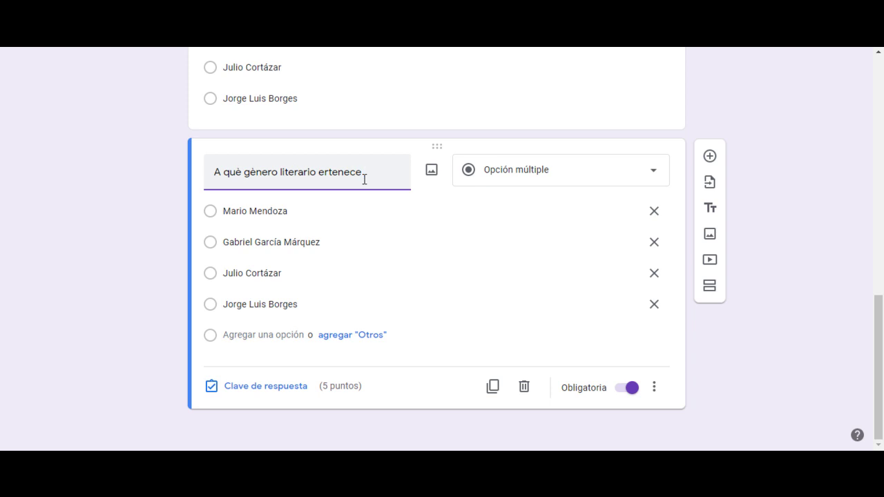
pyautogui.write(' lael cuento')
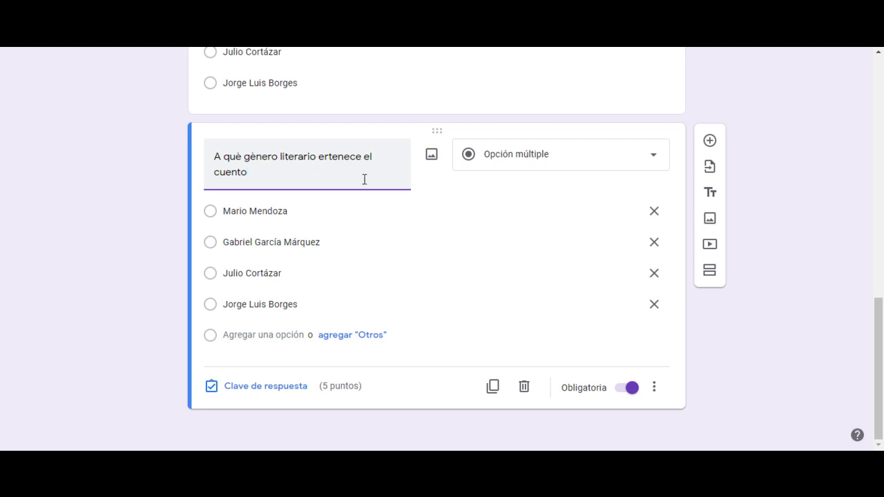
pyautogui.write('?')
pyautogui.doubleClick(217, 157)
pyautogui.click(214, 157)
pyautogui.write('¿')
# Step: Correct the accent in the duplicated question's title so the word reads "género"
pyautogui.click(259, 157)
pyautogui.press('BackSpace')
pyautogui.write('è')
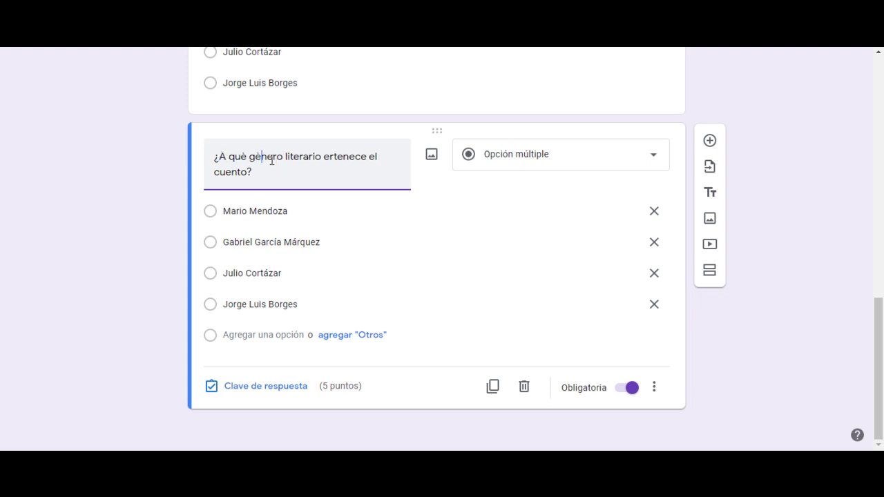
pyautogui.press('BackSpace')
pyautogui.write('é')
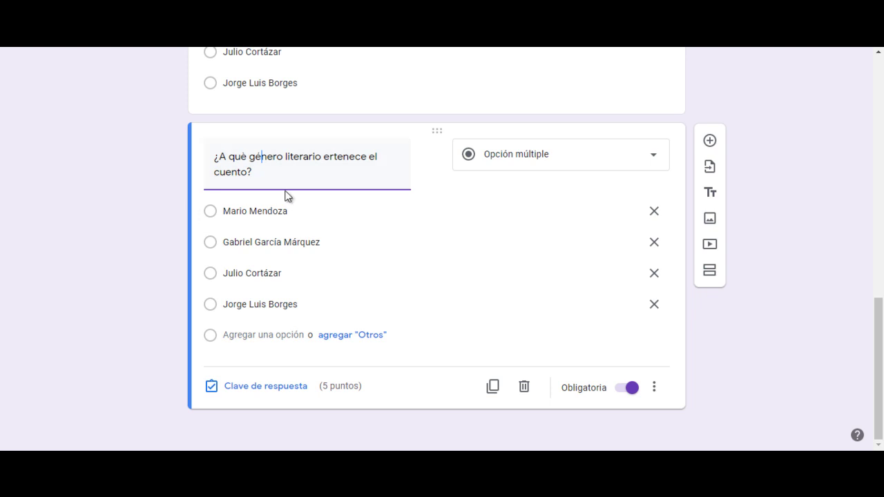
# Step: Correct the misspelled verb in the question title to "pertenece" and replace the first option with "Dramático"
pyautogui.click(324, 158)
pyautogui.write('p')
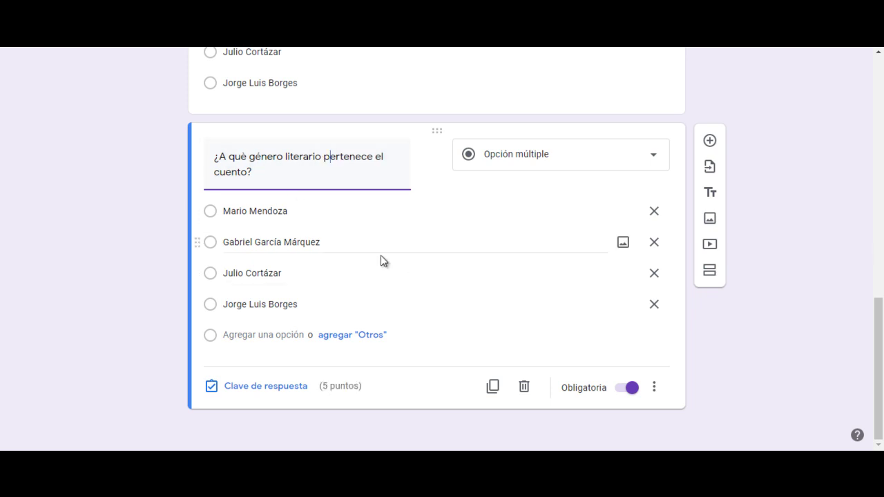
pyautogui.moveTo(306, 207); pyautogui.dragTo(222, 211)
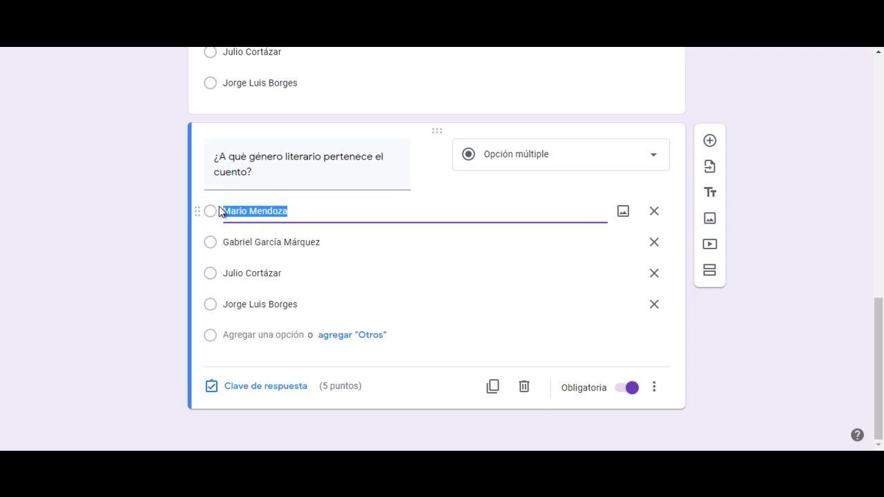
pyautogui.write('Da')
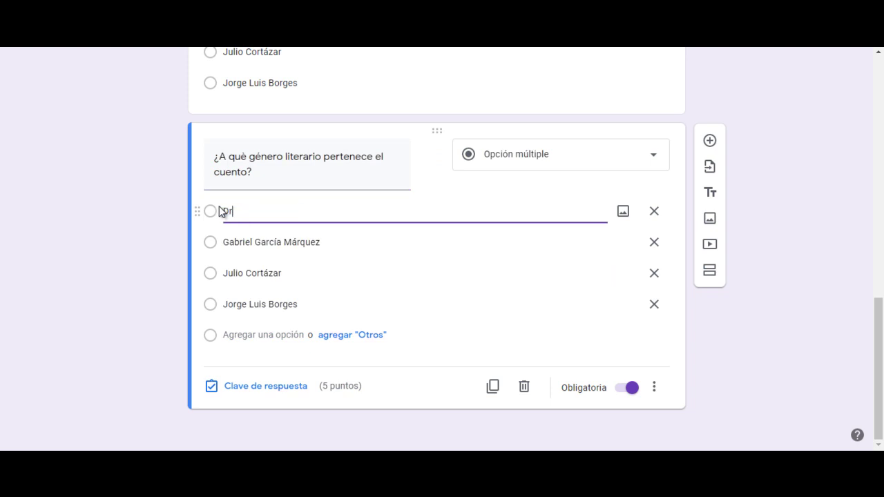
pyautogui.write('am')
pyautogui.write('àtuco')
pyautogui.press('BackSpace')
pyautogui.press('BackSpace')
pyautogui.press('BackSpace')
pyautogui.press('BackSpace')
pyautogui.press('BackSpace')
pyautogui.write('àtico')
pyautogui.press('BackSpace')
pyautogui.press('BackSpace')
pyautogui.press('BackSpace')
pyautogui.press('BackSpace')
pyautogui.press('BackSpace')
pyautogui.write('ático')
# Step: Replace the second option of the literary genre question with "Narrativo"
pyautogui.click(334, 242)
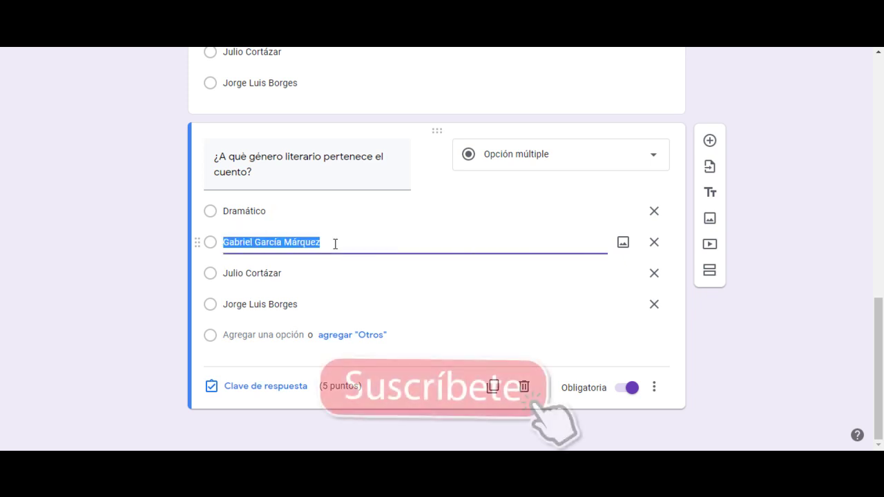
pyautogui.write('N')
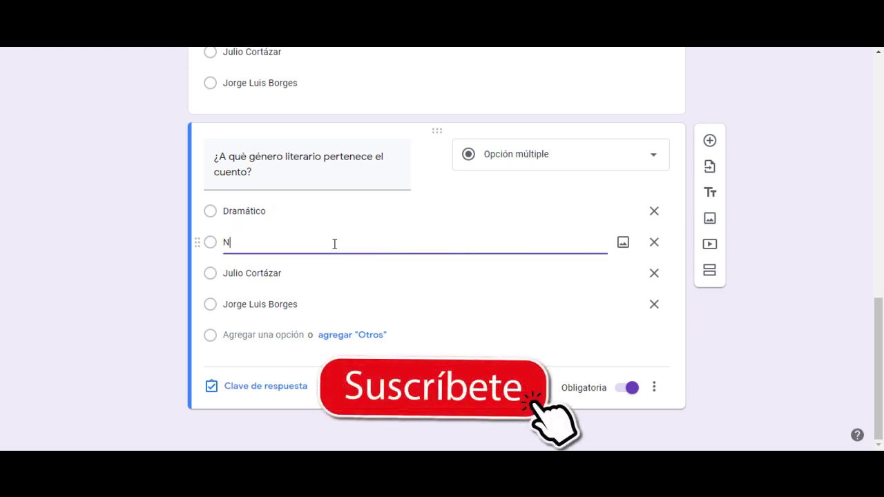
pyautogui.write('arrativo')
# Step: Replace the third option of the literary genre question with "Lírico" and the fourth with "Teatro"
pyautogui.click(294, 275)
pyautogui.write('L')
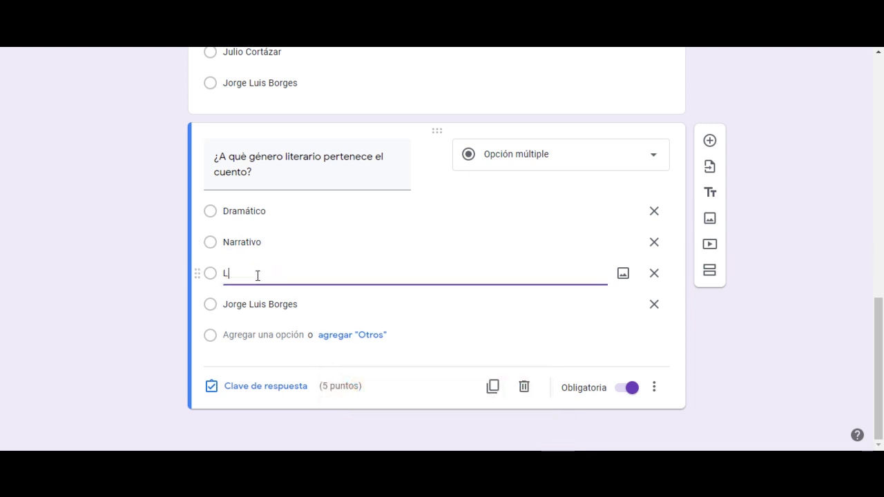
pyautogui.write('lrico')
pyautogui.press('BackSpace')
pyautogui.press('BackSpace')
pyautogui.press('BackSpace')
pyautogui.press('BackSpace')
pyautogui.write('Lirico')
pyautogui.press('BackSpace')
pyautogui.press('BackSpace')
pyautogui.write('í')
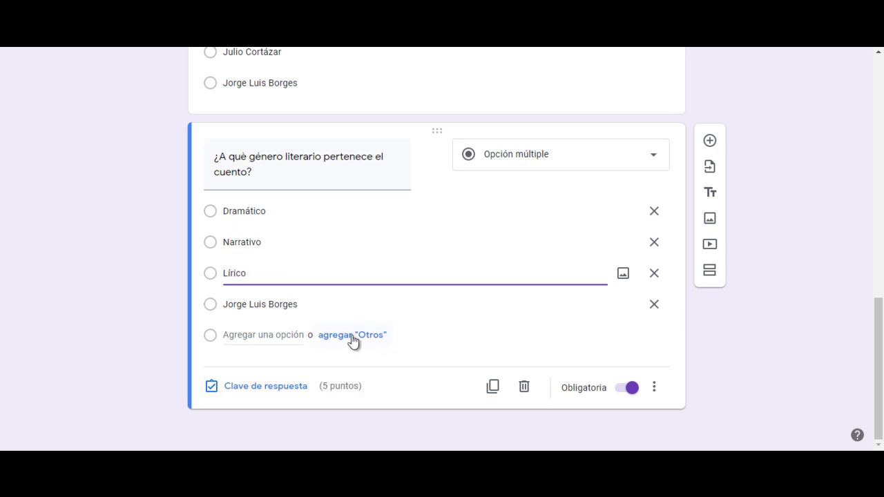
pyautogui.click(306, 304)
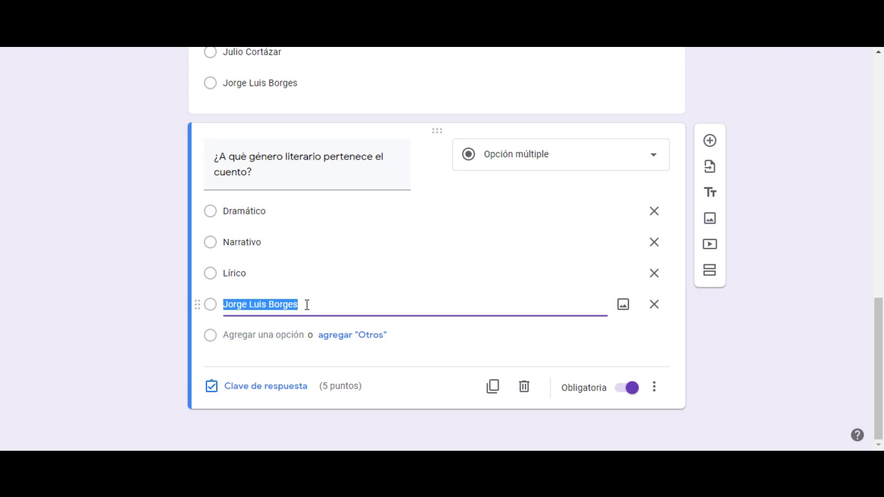
pyautogui.write('Teatro')
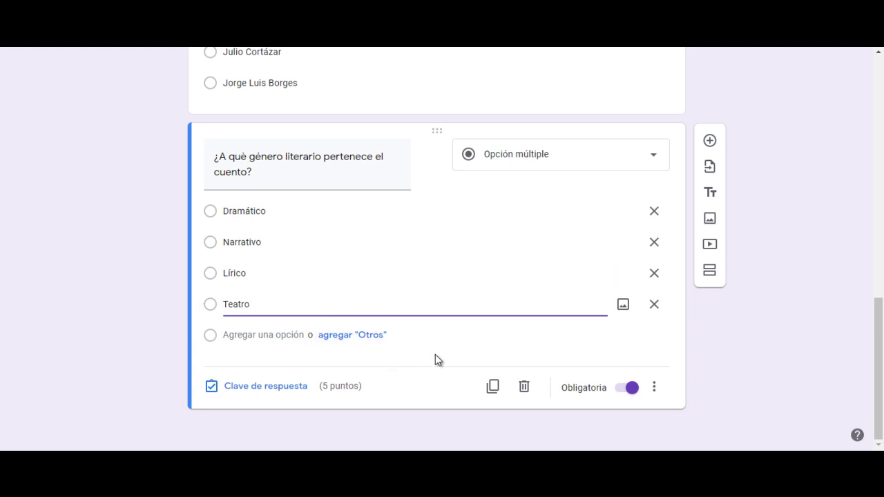
# Step: Mark "Narrativo" as the correct answer in the literary genre question's answer key and finish editing the key
pyautogui.click(271, 387)
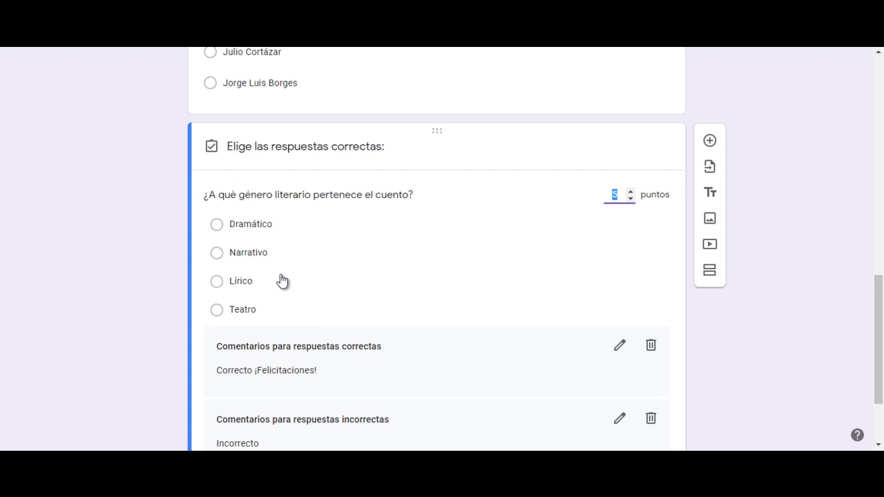
pyautogui.click(278, 261)
pyautogui.click(249, 253)
pyautogui.scroll(-1, 364, 333)
pyautogui.scroll(2, 365, 332)
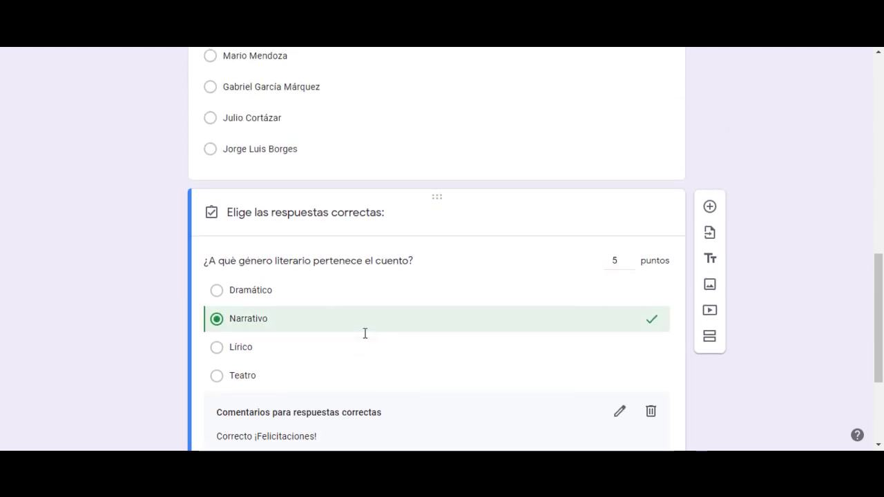
pyautogui.scroll(2, 365, 333)
pyautogui.scroll(-5, 364, 334)
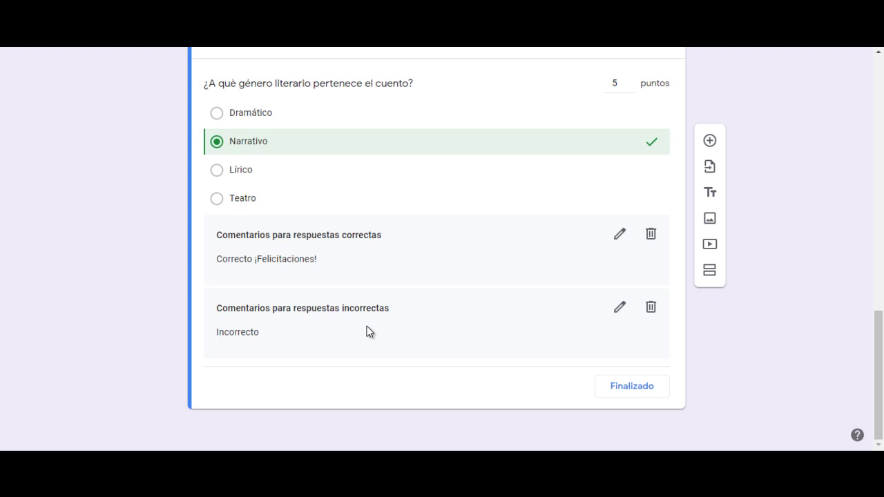
pyautogui.click(627, 393)
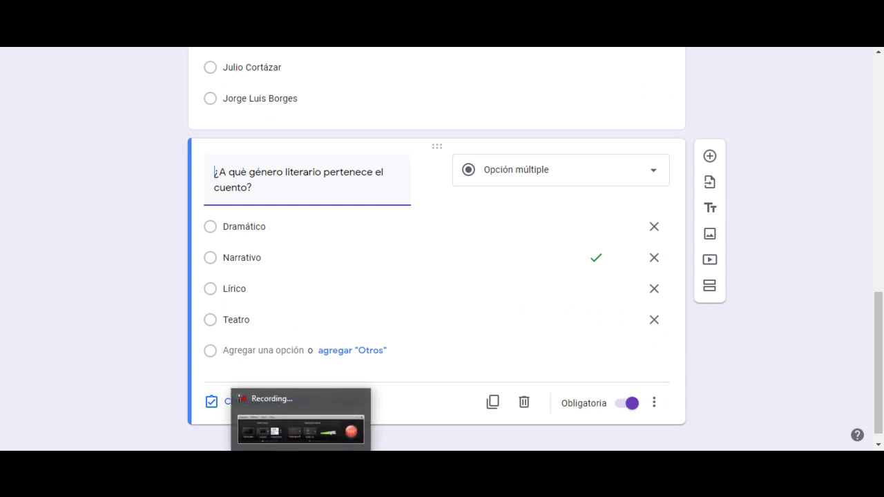
# Step: Replace the fourth option of the literary genre question with "Didáctico"
pyautogui.click(820, 413)
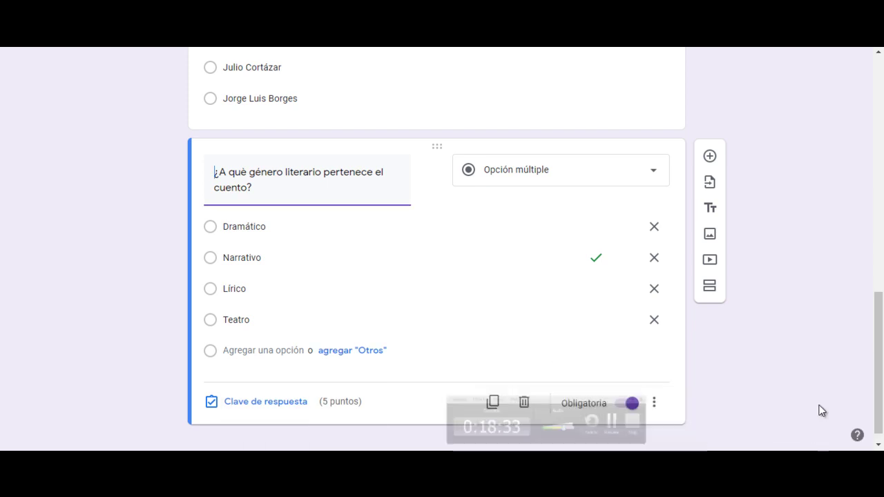
pyautogui.click(285, 320)
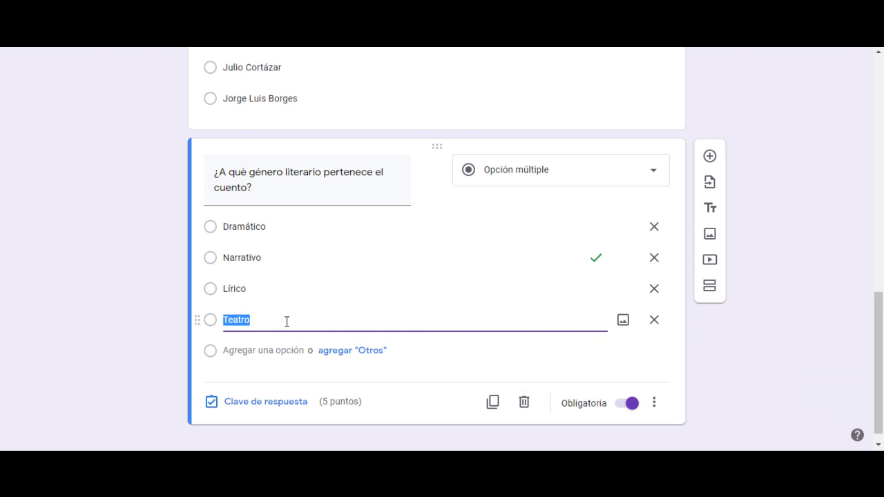
pyautogui.write('Didáctico')
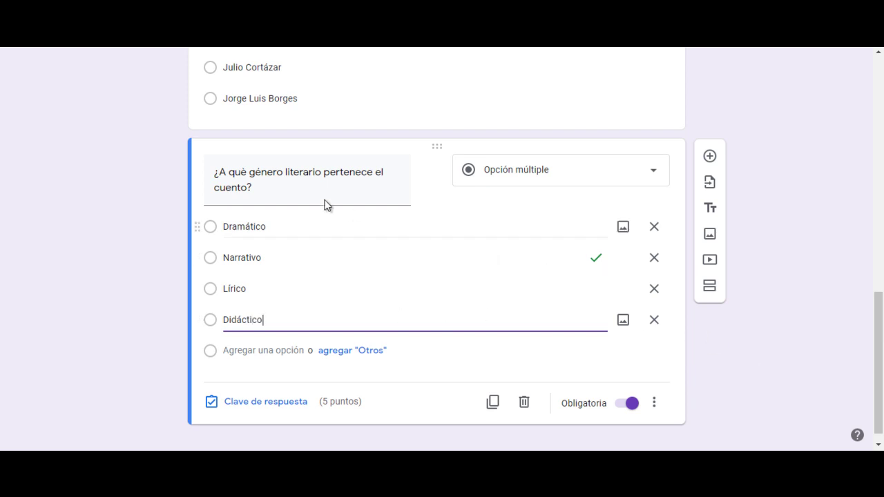
# Step: Correct the accent in the literary genre question's title so the word reads "qué"
pyautogui.tripleClick(248, 182)
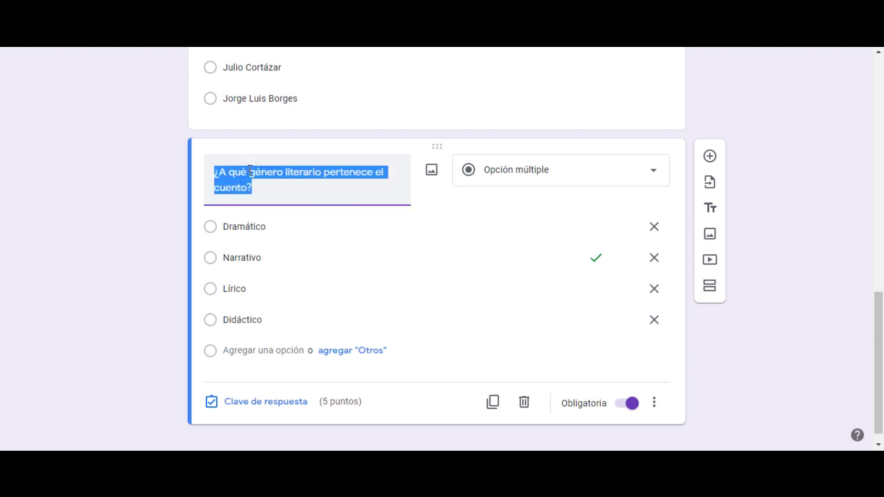
pyautogui.click(245, 172)
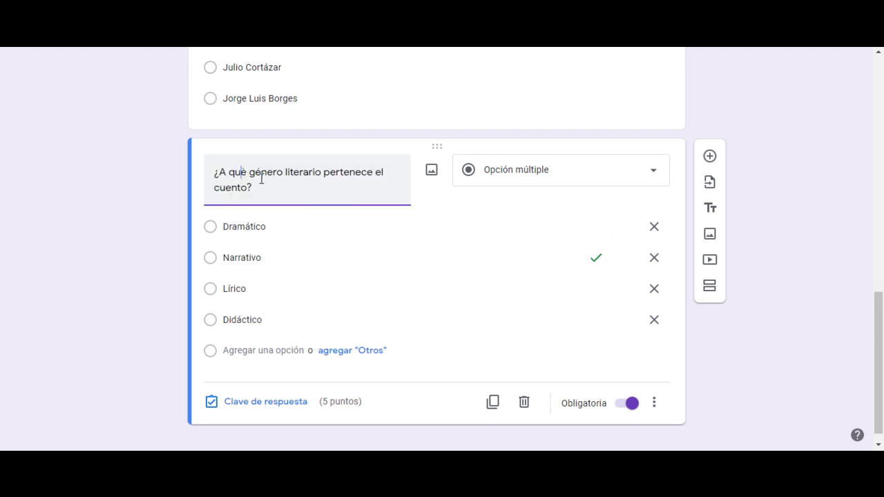
pyautogui.press('BackSpace')
pyautogui.write('é')
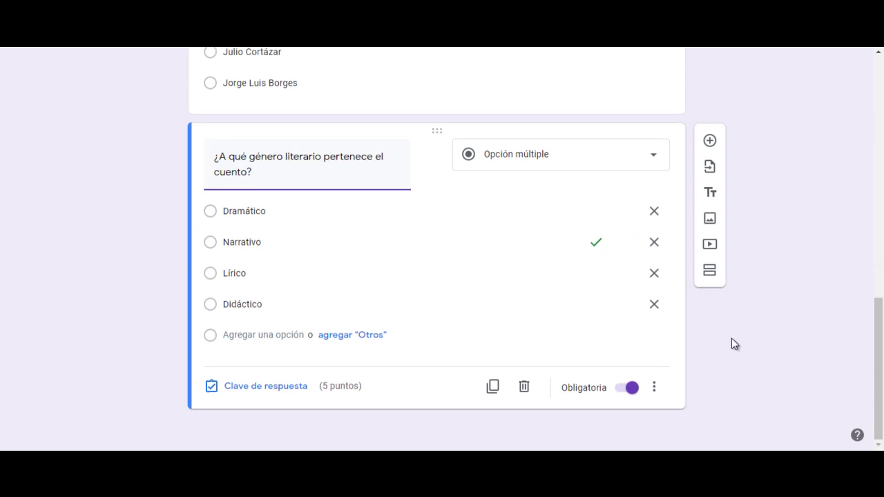
# Step: Mark "Gabriel García Márquez" as the correct answer in the Nobel question's answer key and finish editing the key
pyautogui.scroll(5, 732, 338)
pyautogui.scroll(-1, 737, 342)
pyautogui.scroll(6, 741, 340)
pyautogui.scroll(-9, 741, 339)
pyautogui.scroll(4, 809, 365)
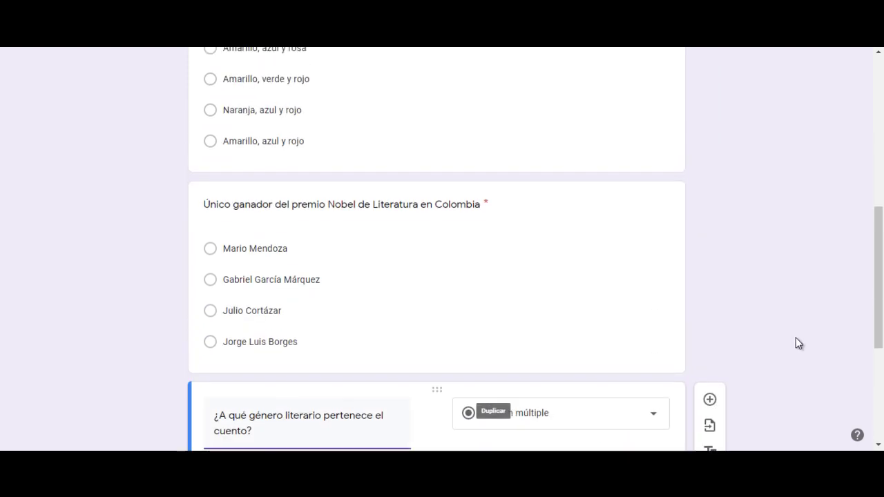
pyautogui.click(471, 250)
pyautogui.scroll(-3, 465, 284)
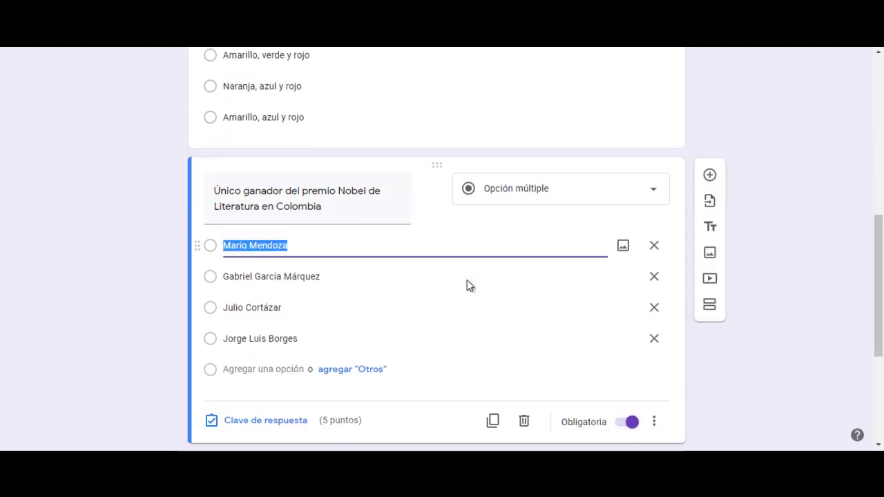
pyautogui.click(271, 250)
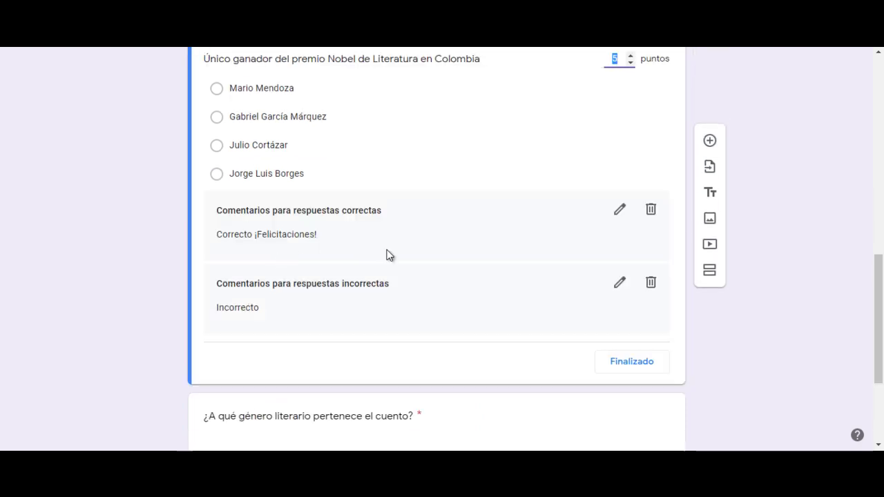
pyautogui.click(324, 125)
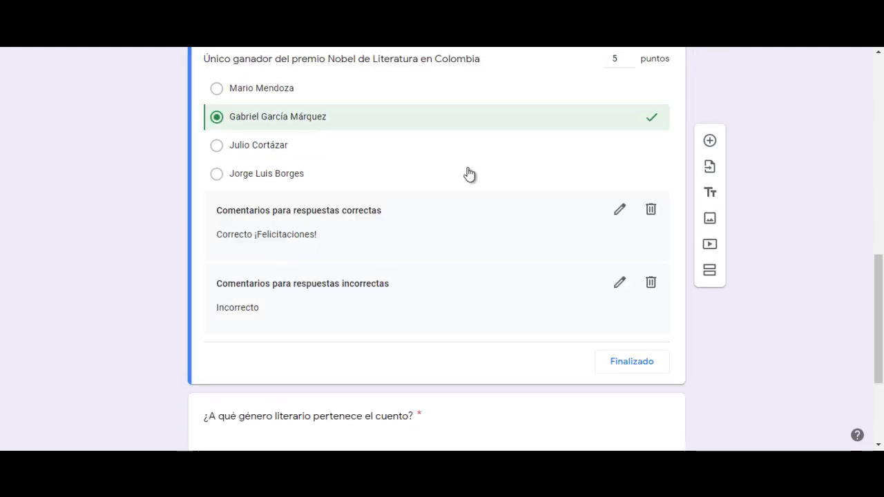
pyautogui.scroll(-2, 757, 299)
pyautogui.click(631, 235)
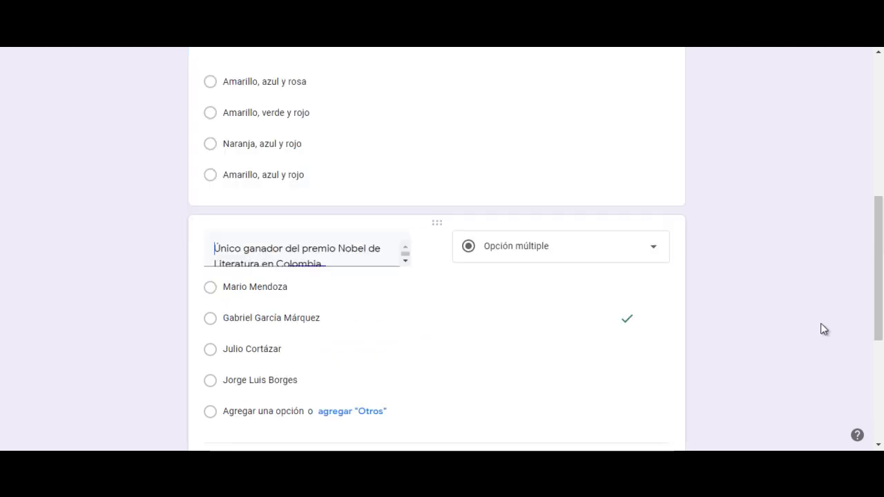
# Step: Duplicate the question "¿A qué género literario pertenece el cuento?"
pyautogui.scroll(-3, 820, 329)
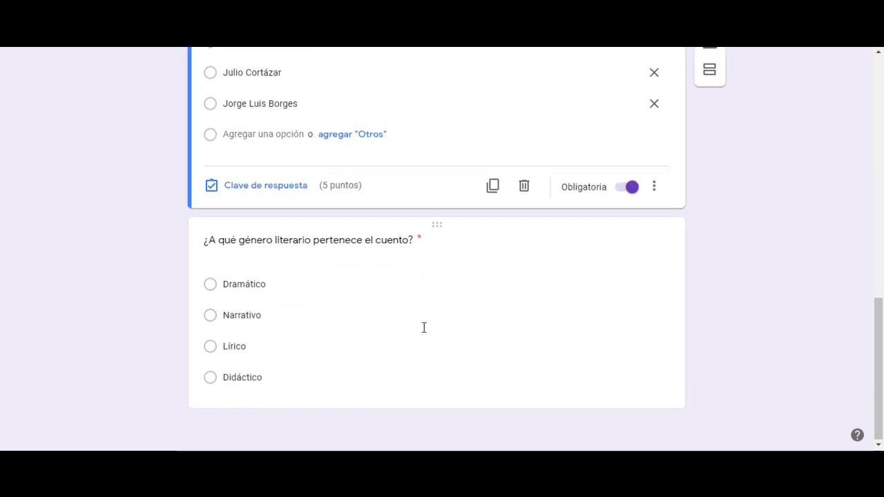
pyautogui.click(416, 329)
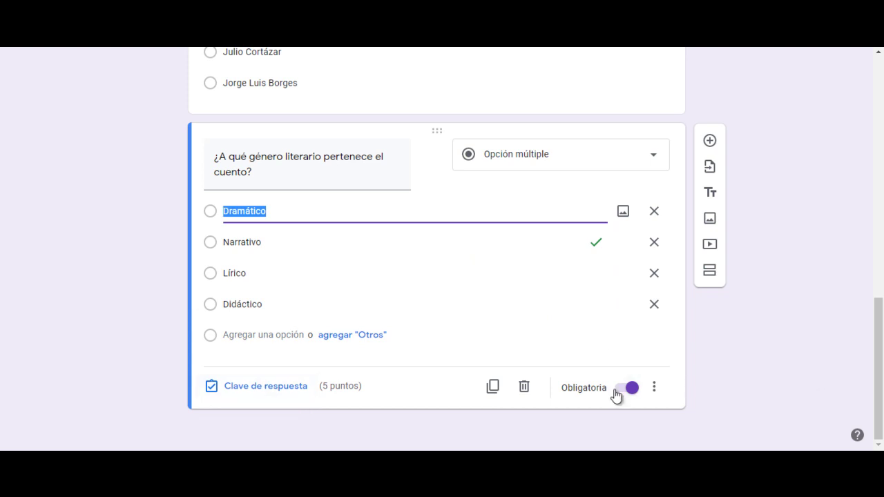
pyautogui.click(311, 247)
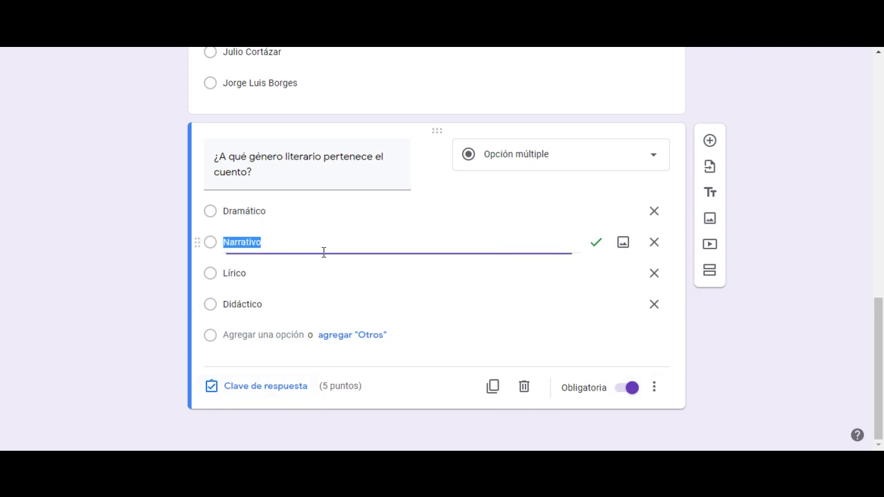
pyautogui.click(762, 389)
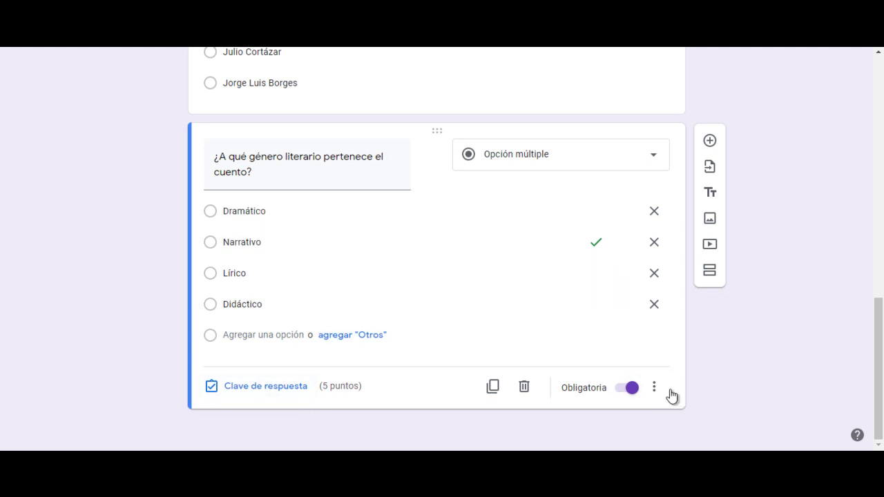
pyautogui.click(494, 389)
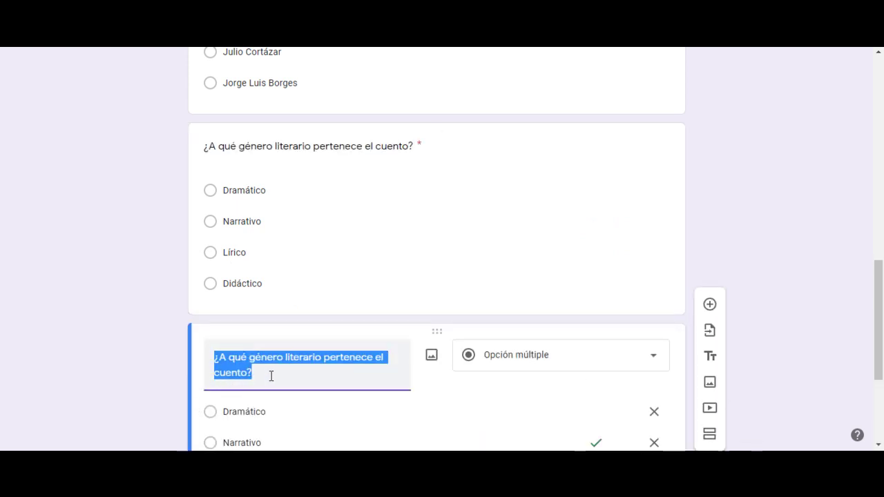
# Step: Change "cuento" to "ensayo" in the duplicated question's title
pyautogui.click(234, 375)
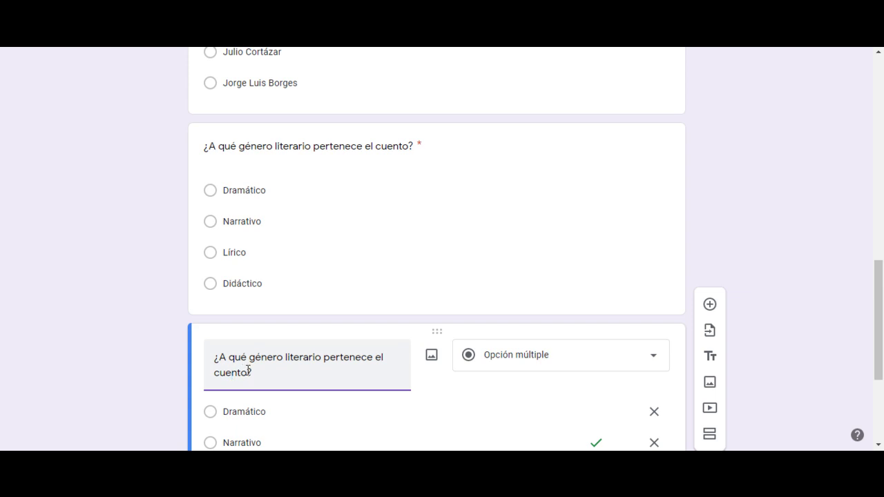
pyautogui.moveTo(248, 371); pyautogui.dragTo(214, 371)
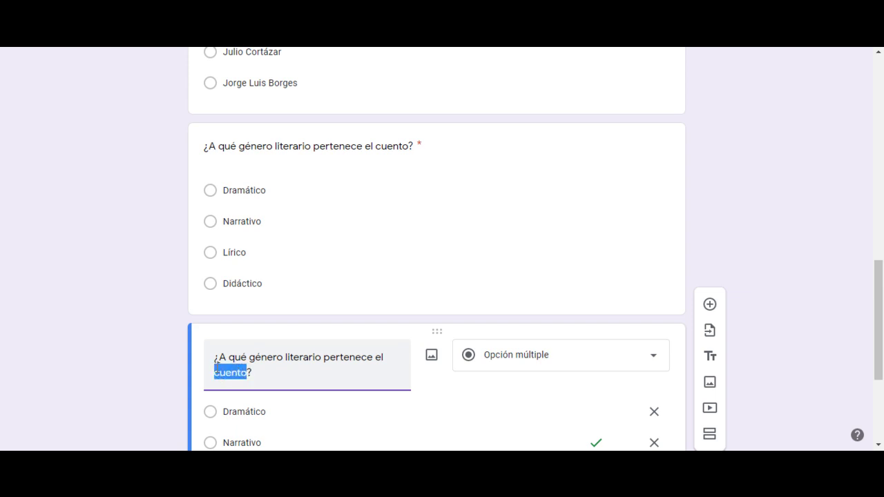
pyautogui.write('ensayo')
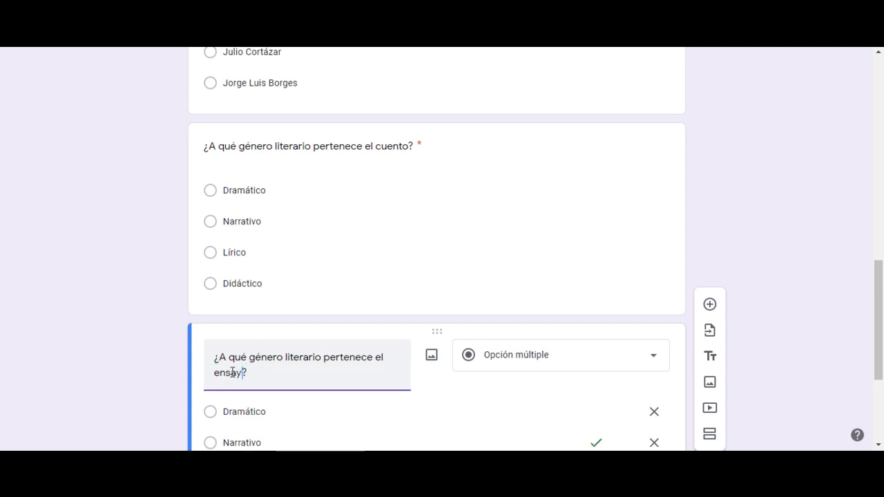
# Step: Make "Didáctico" the only correct answer in the ensayo question's answer key and finish editing the key
pyautogui.scroll(-3, 450, 291)
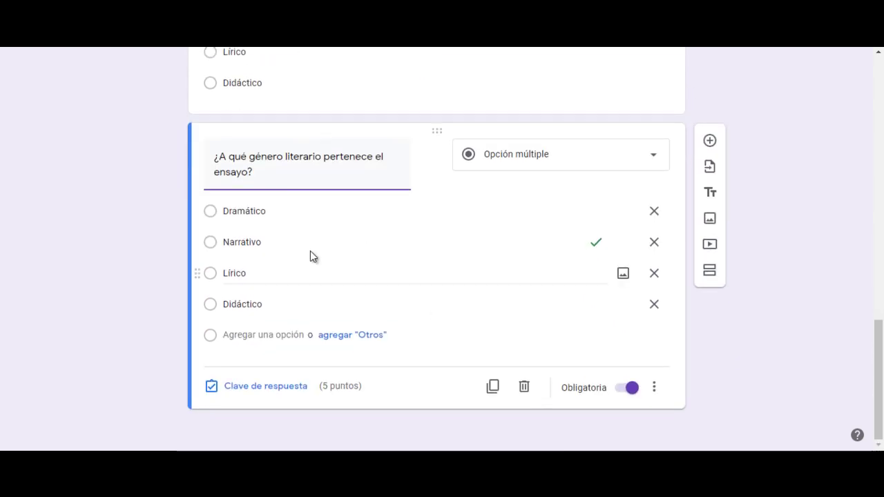
pyautogui.click(596, 244)
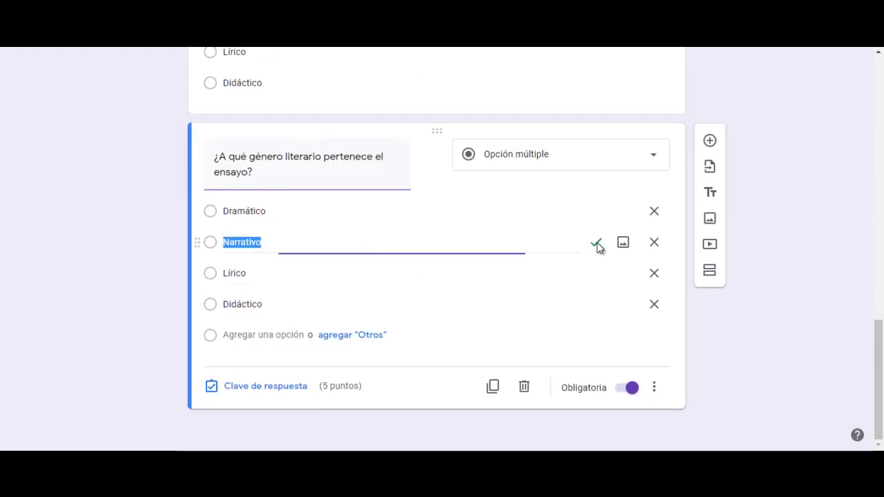
pyautogui.click(269, 387)
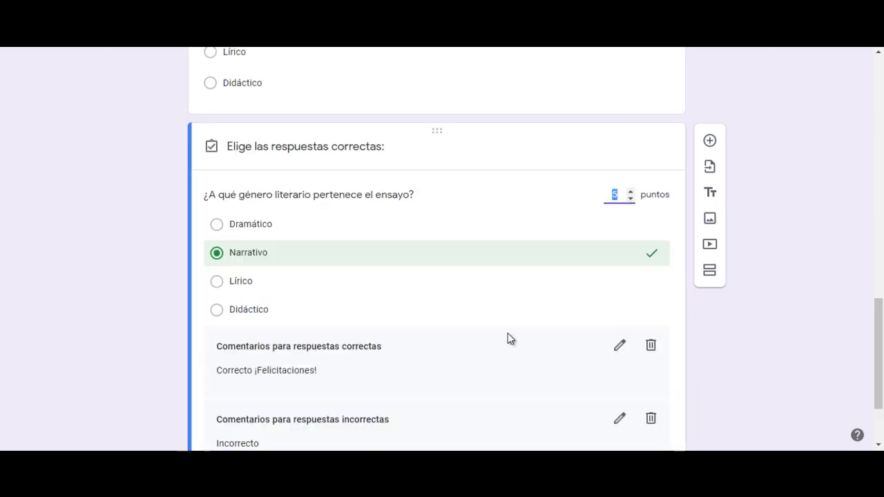
pyautogui.click(611, 311)
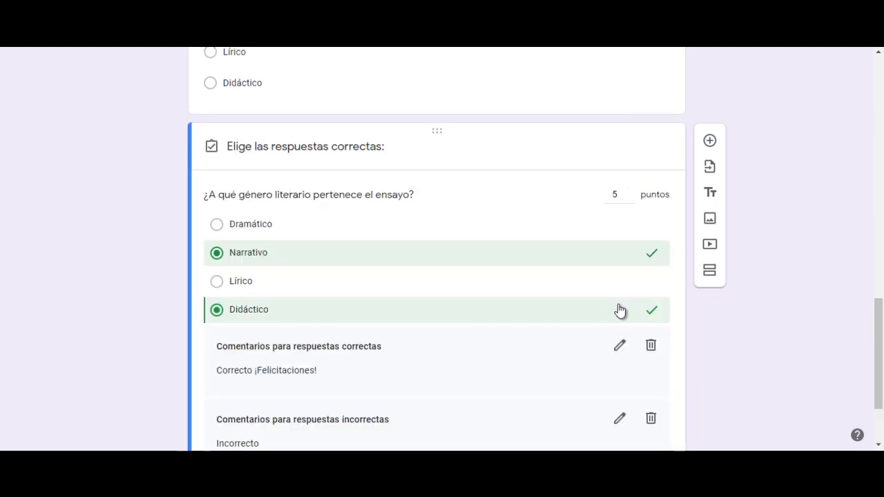
pyautogui.click(652, 254)
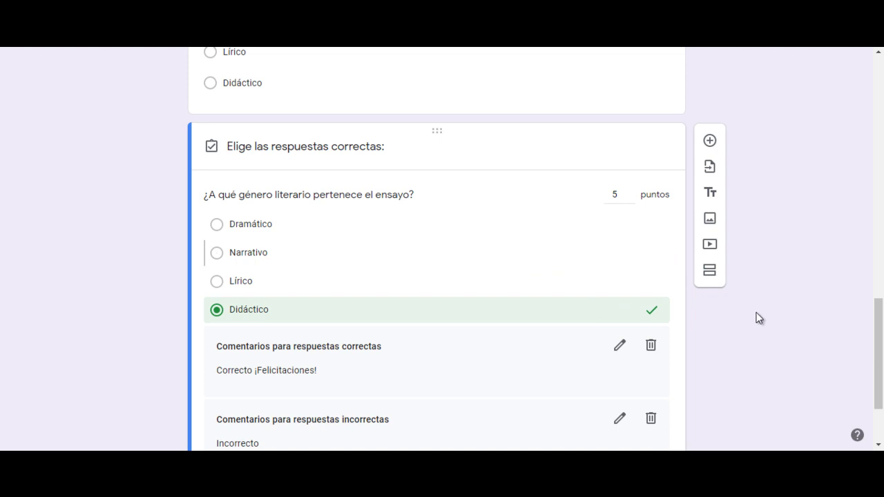
pyautogui.scroll(-2, 753, 314)
pyautogui.scroll(2, 752, 312)
pyautogui.scroll(-1, 759, 318)
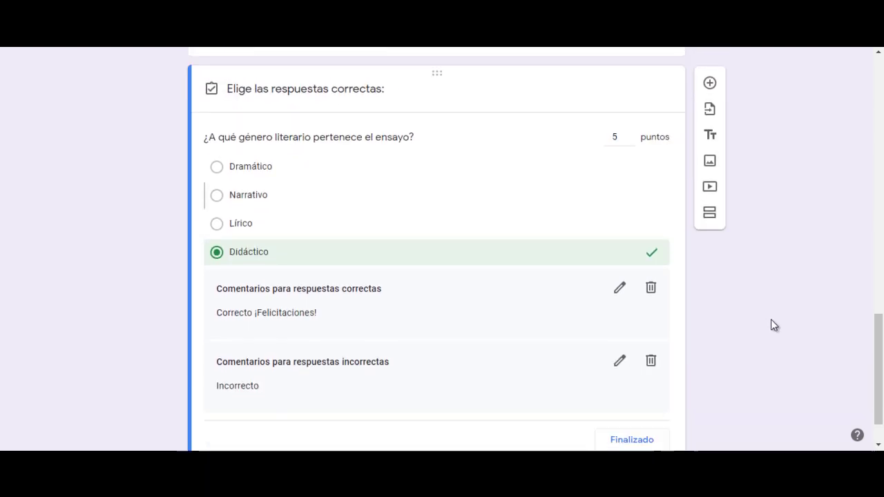
pyautogui.scroll(-1, 761, 317)
pyautogui.click(631, 388)
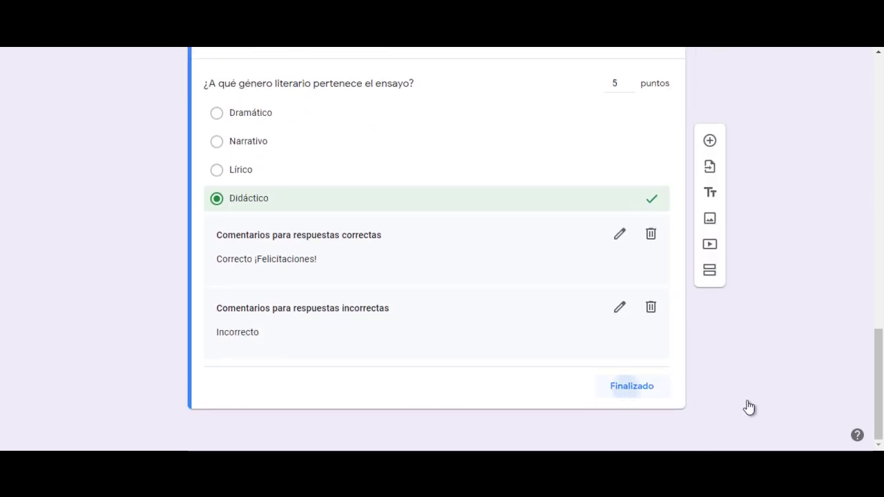
# Step: Review all the questions in the form and open the quiz's preview
pyautogui.scroll(7, 786, 385)
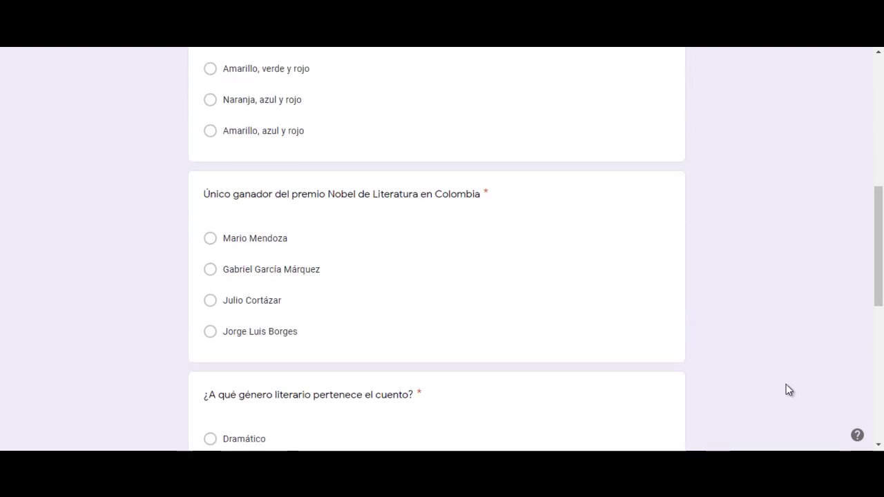
pyautogui.scroll(6, 786, 389)
pyautogui.scroll(-5, 789, 373)
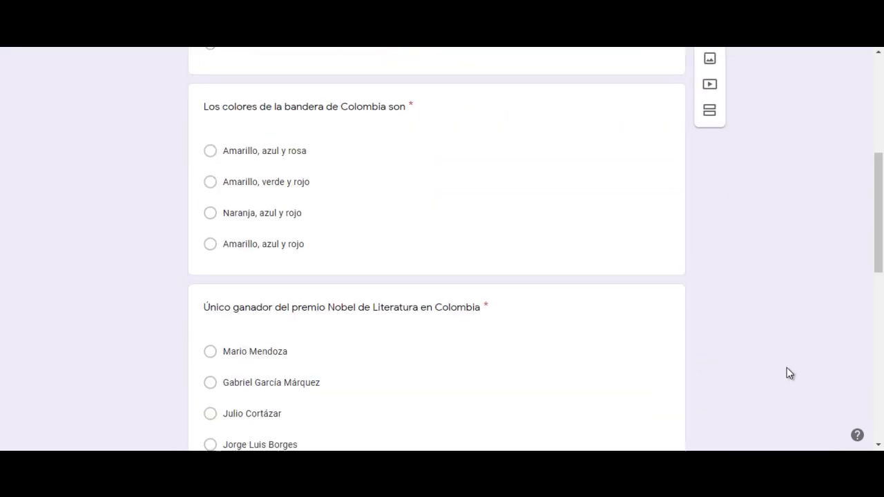
pyautogui.scroll(-8, 787, 368)
pyautogui.scroll(11, 786, 370)
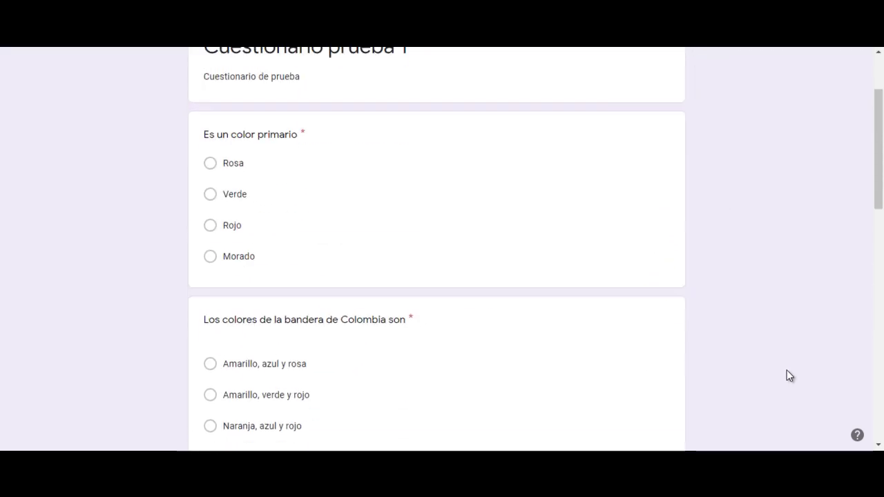
pyautogui.scroll(3, 790, 375)
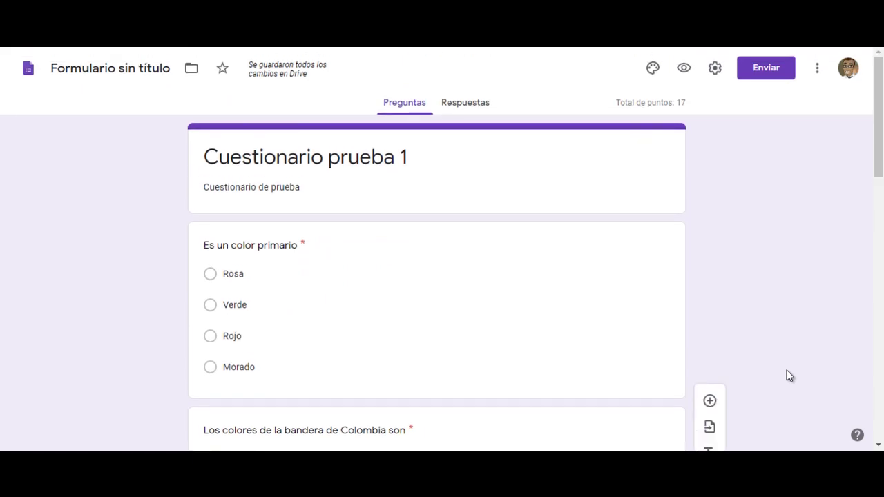
pyautogui.click(685, 69)
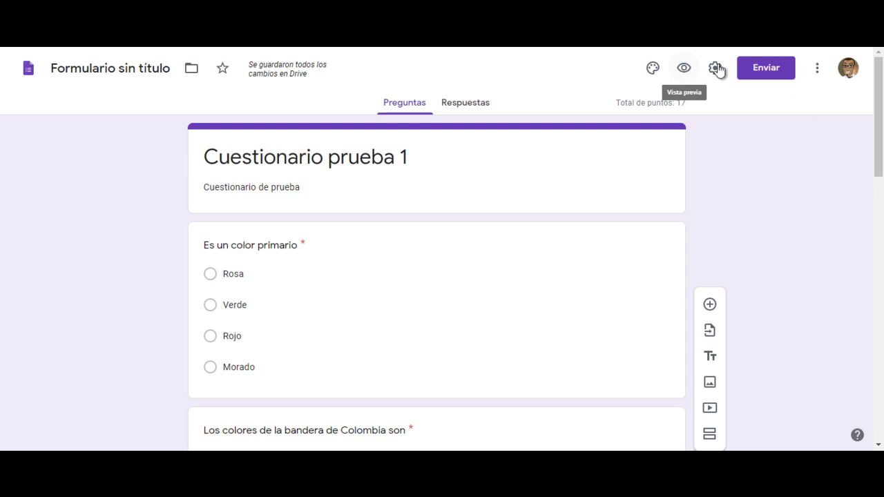
pyautogui.click(684, 72)
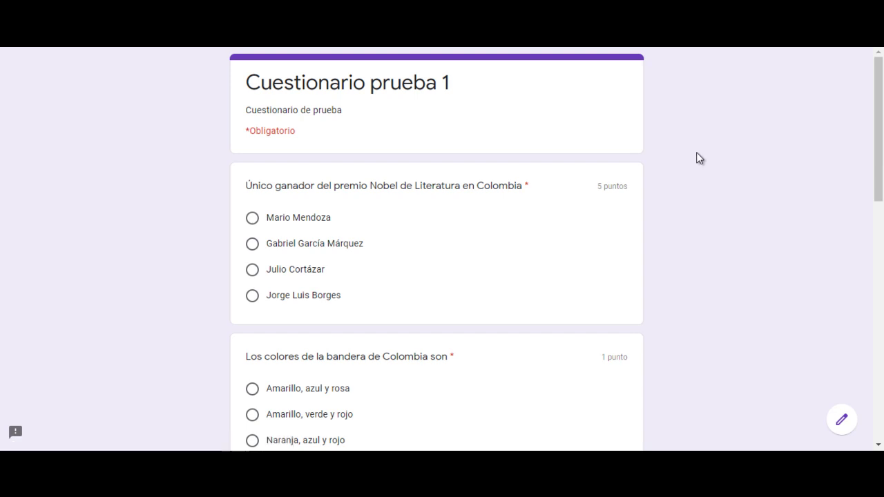
# Step: Examine the order and point values of the questions in the quiz preview
pyautogui.scroll(-1, 680, 165)
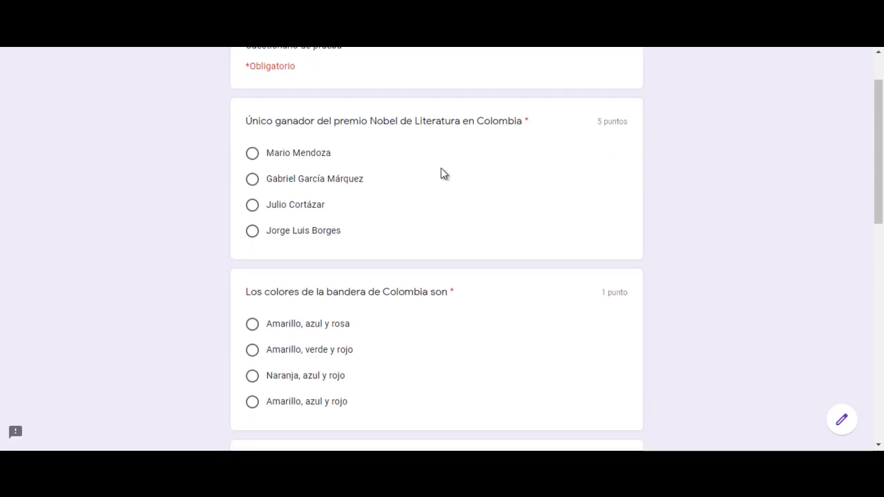
pyautogui.scroll(-3, 531, 205)
pyautogui.scroll(-6, 598, 195)
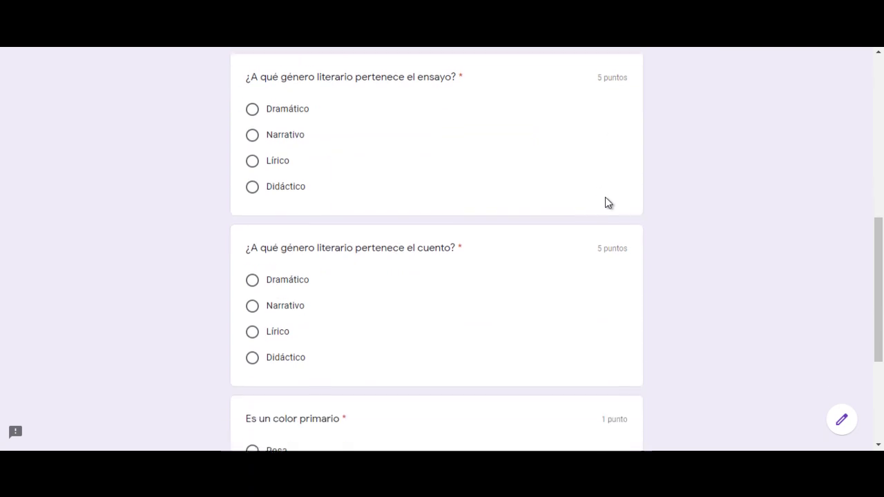
pyautogui.scroll(10, 605, 192)
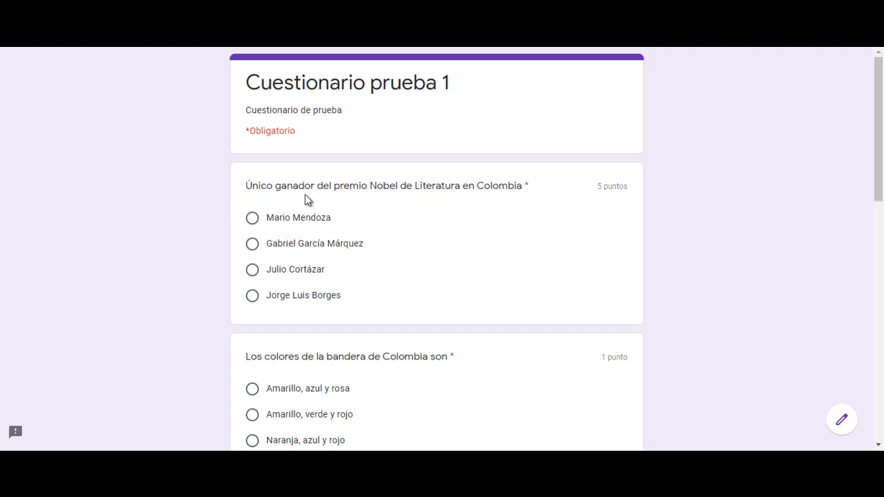
pyautogui.scroll(-2, 445, 241)
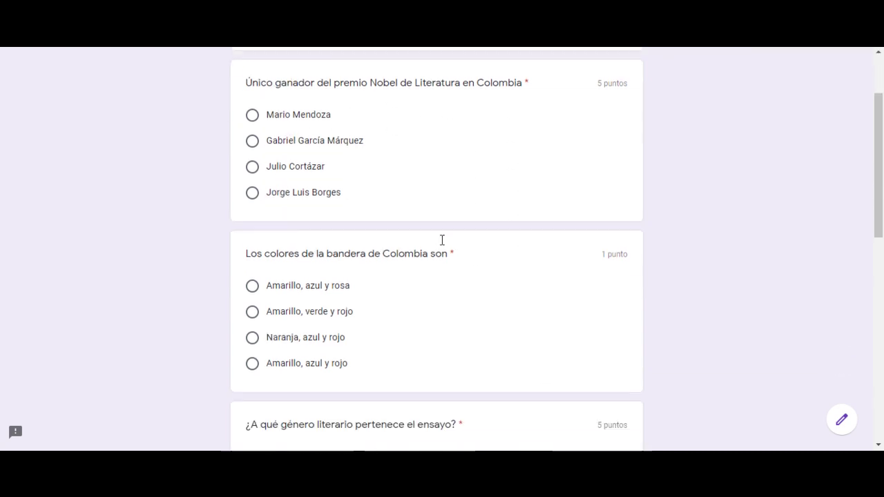
pyautogui.scroll(2, 443, 239)
pyautogui.scroll(-1, 443, 239)
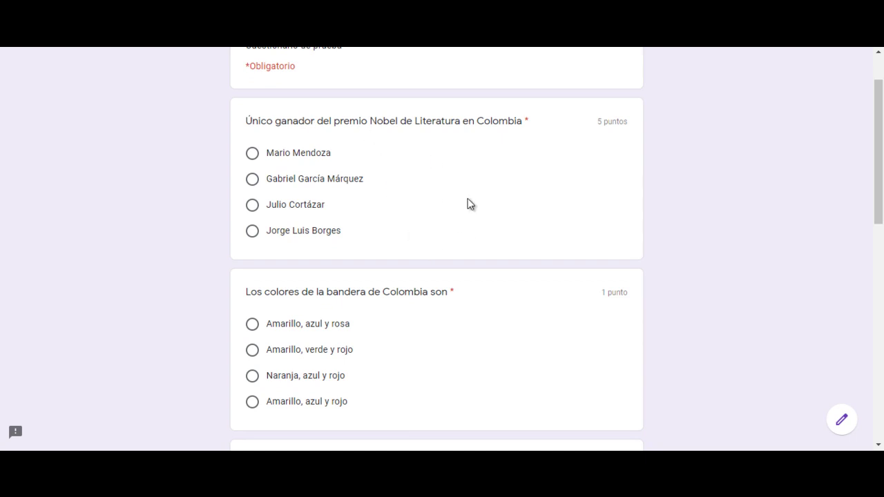
# Step: Answer the Nobel question with "Gabriel García Márquez" and the Colombian flag question with "Amarillo, verde y rojo"
pyautogui.click(252, 179)
pyautogui.scroll(-2, 475, 250)
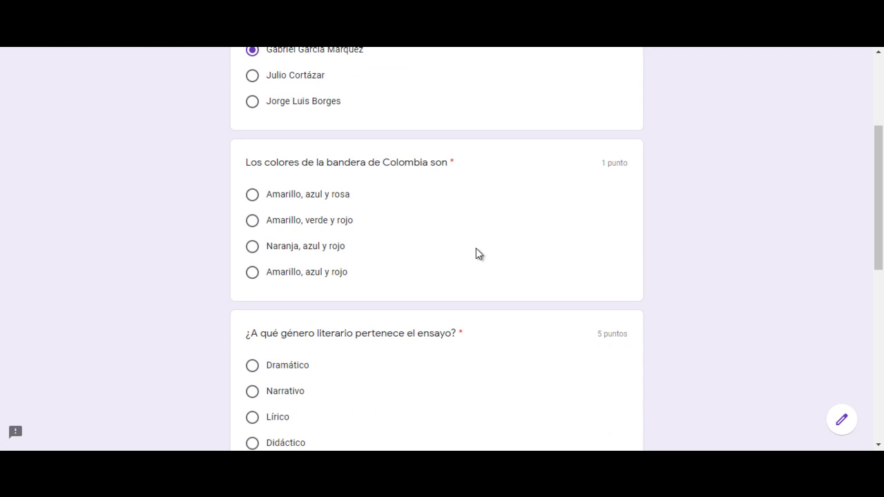
pyautogui.click(252, 221)
pyautogui.scroll(-2, 499, 278)
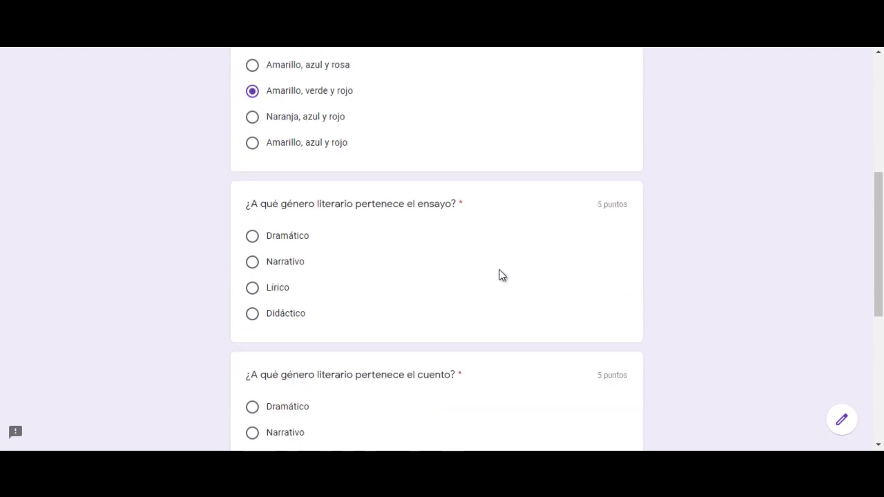
# Step: Answer the ensayo genre question with "Lírico" and the cuento genre question with "Narrativo"
pyautogui.scroll(-2, 501, 275)
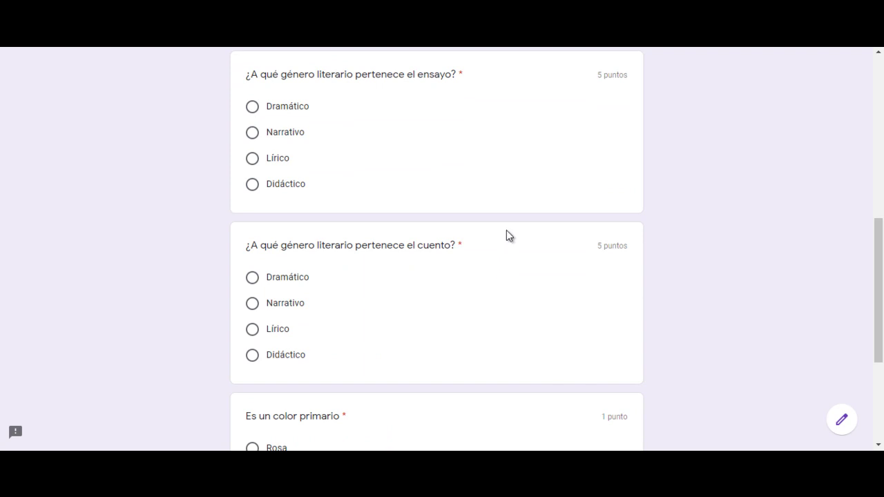
pyautogui.click(253, 159)
pyautogui.scroll(-3, 480, 283)
pyautogui.scroll(1, 480, 282)
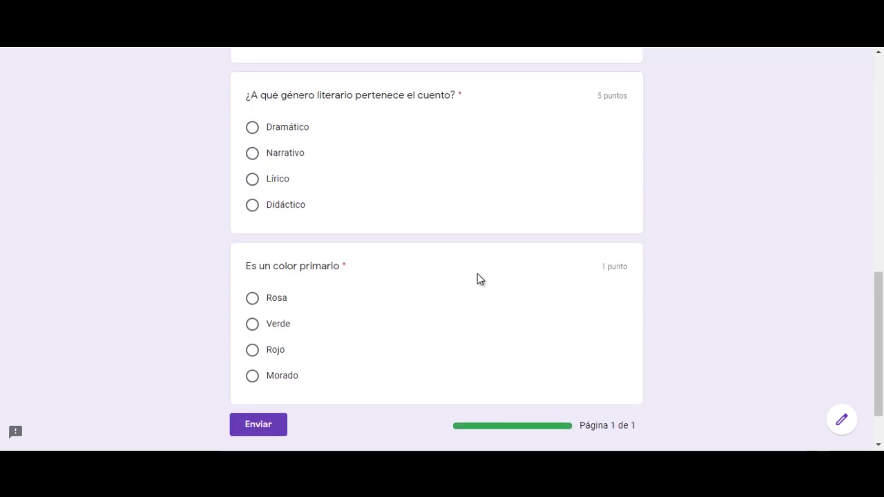
pyautogui.click(251, 156)
# Step: Answer the primary colour question with "Rojo" and submit the quiz
pyautogui.scroll(-1, 446, 304)
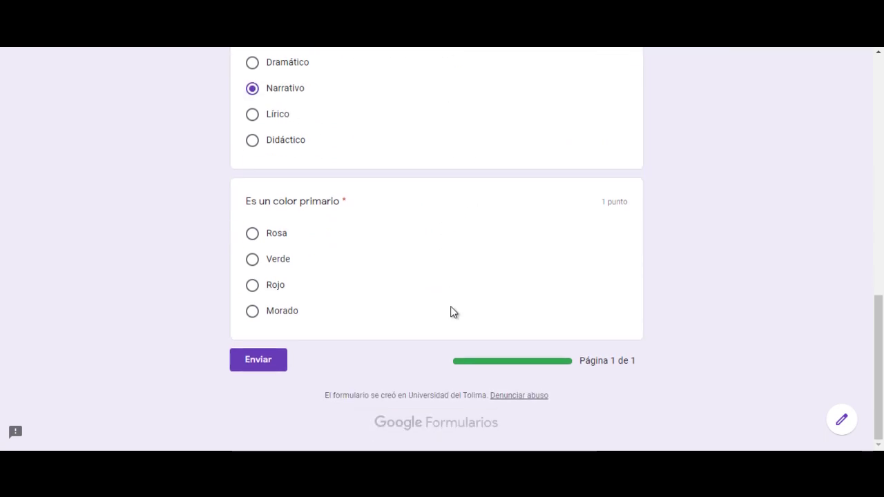
pyautogui.click(252, 285)
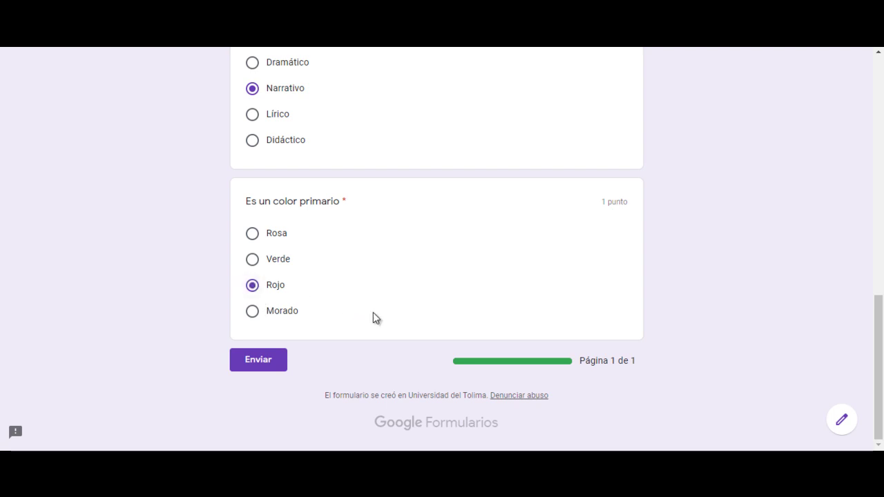
pyautogui.click(264, 362)
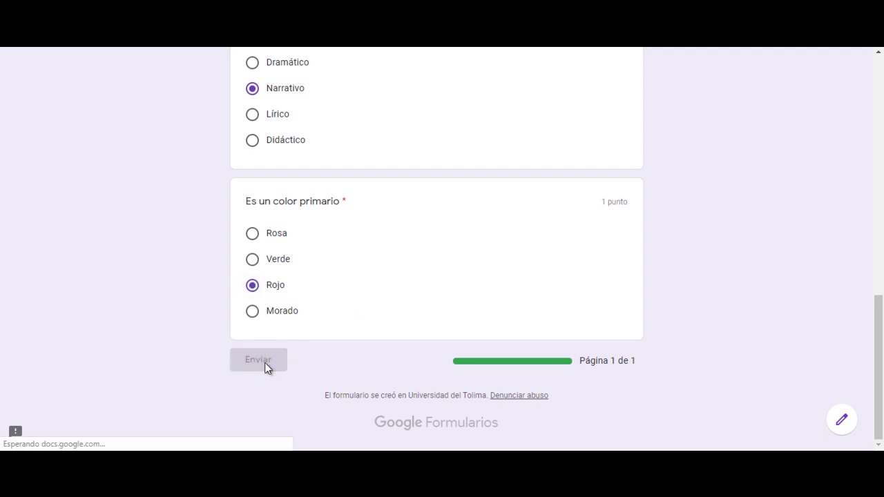
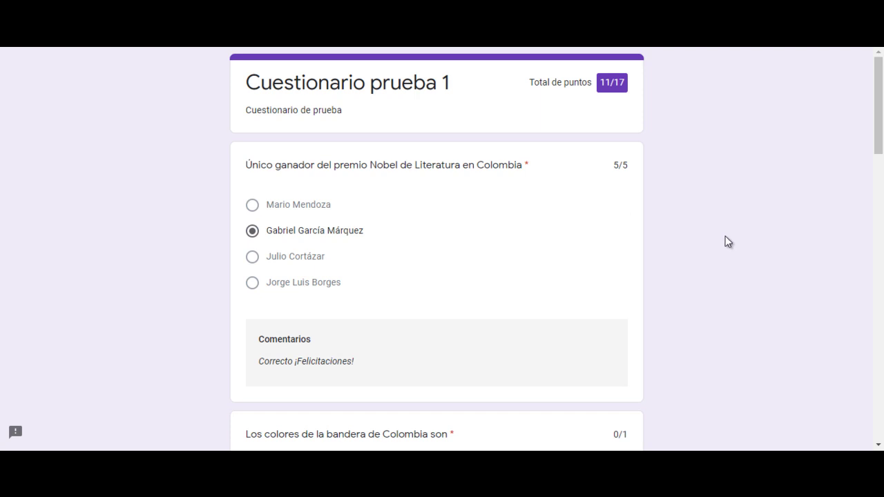
# Step: Examine the total score, correct answers and feedback in the graded results, and return to the form editor
pyautogui.scroll(-10, 725, 242)
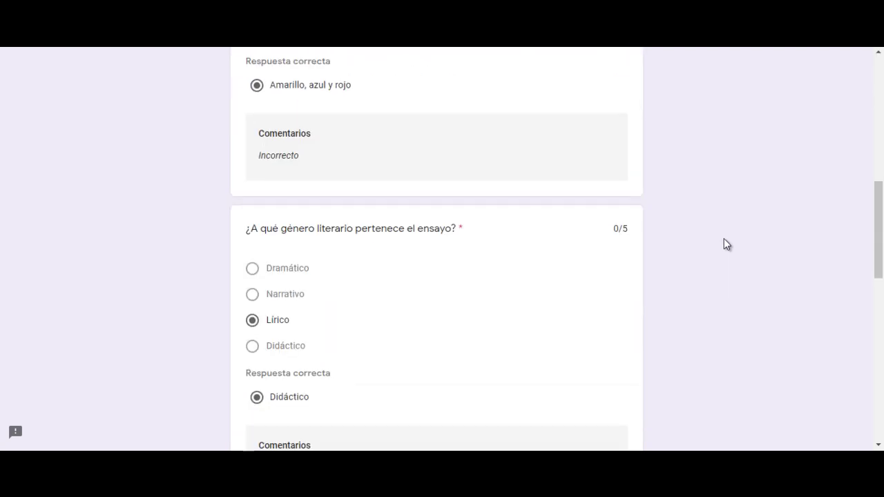
pyautogui.scroll(-5, 723, 238)
pyautogui.scroll(9, 724, 240)
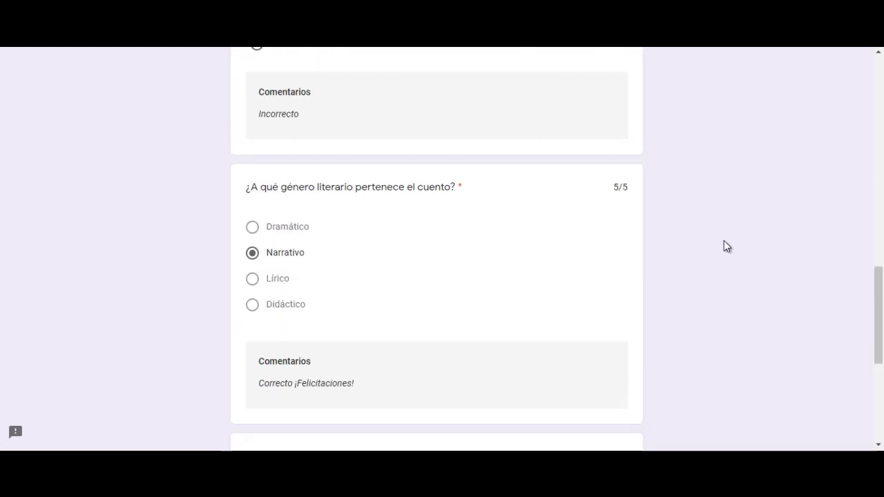
pyautogui.scroll(7, 725, 240)
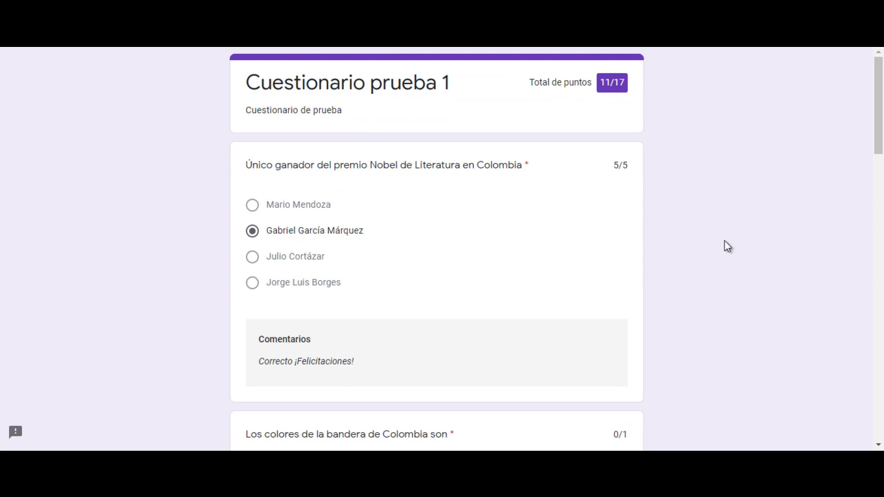
pyautogui.scroll(-4, 725, 242)
pyautogui.scroll(4, 725, 252)
pyautogui.scroll(-2, 724, 273)
pyautogui.scroll(2, 721, 270)
pyautogui.hotkey('ctrl', 'w')
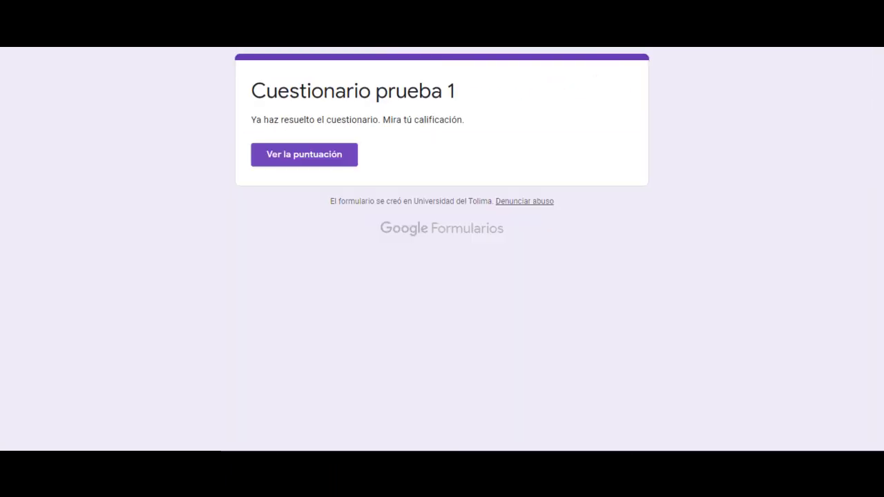
pyautogui.hotkey('ctrl', 'w')
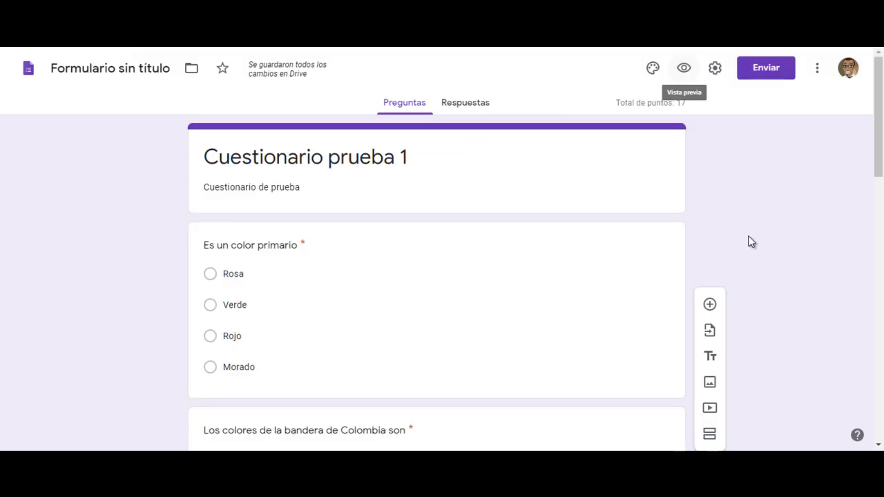
# Step: Check the answer key, points and feedback of the primary colour question and the points of the Colombian flag question
pyautogui.scroll(-3, 750, 238)
pyautogui.scroll(1, 779, 246)
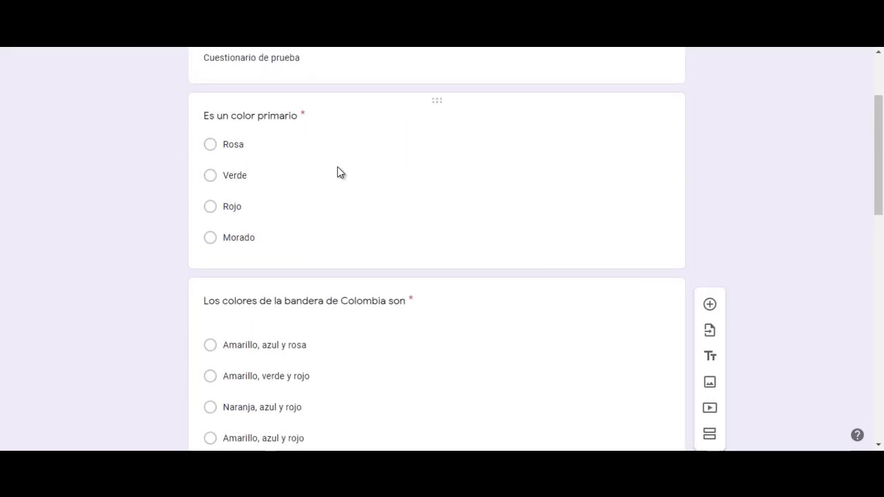
pyautogui.click(339, 173)
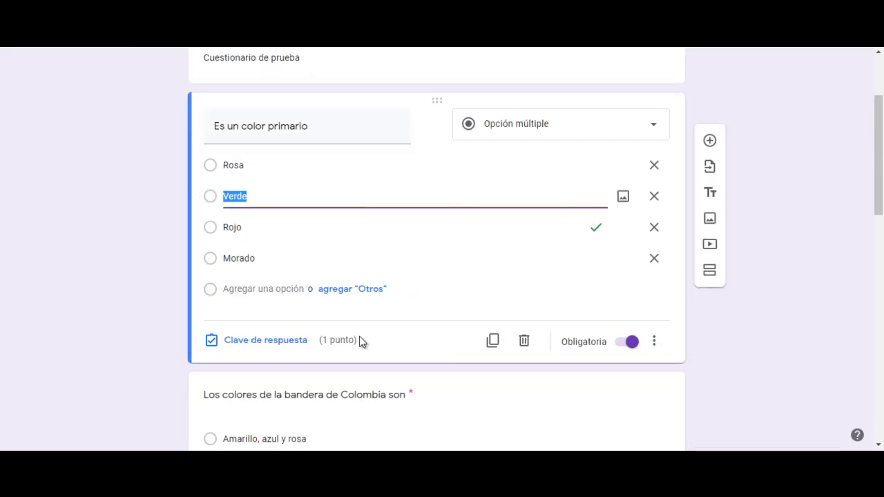
pyautogui.click(279, 339)
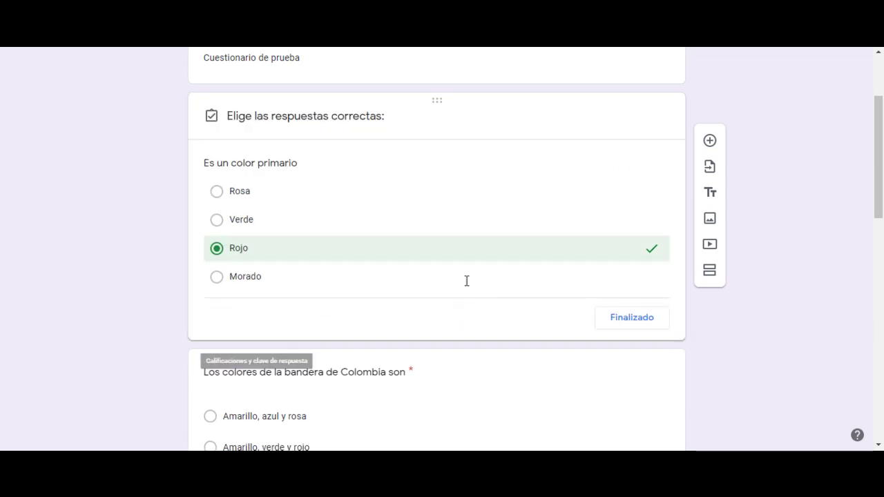
pyautogui.scroll(-3, 781, 308)
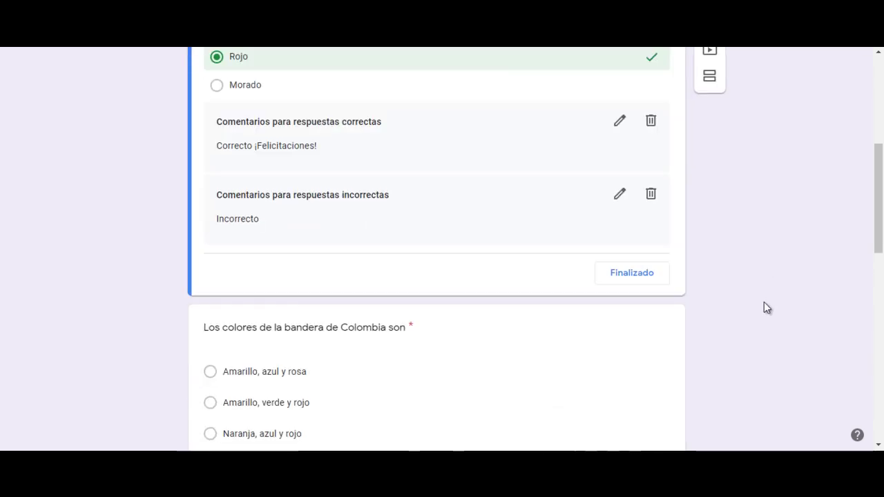
pyautogui.scroll(-3, 764, 307)
pyautogui.click(409, 227)
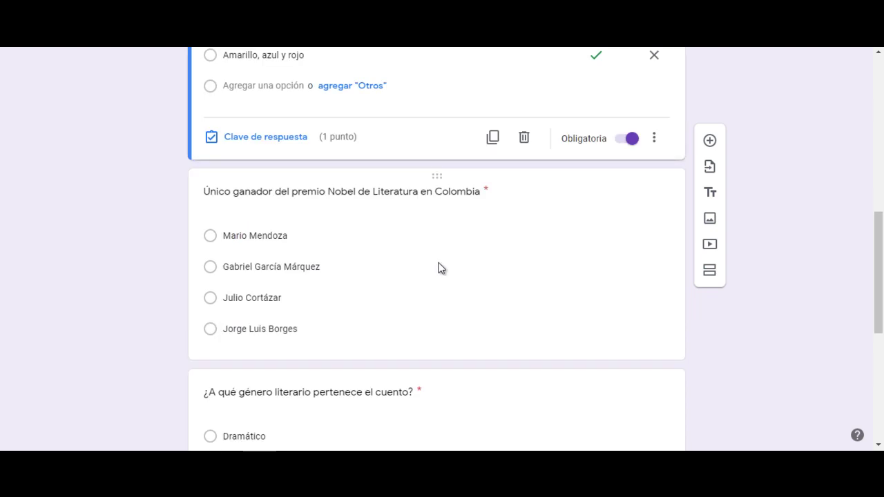
# Step: Set the Nobel de Literatura question's value to 1 point in its answer key
pyautogui.click(416, 269)
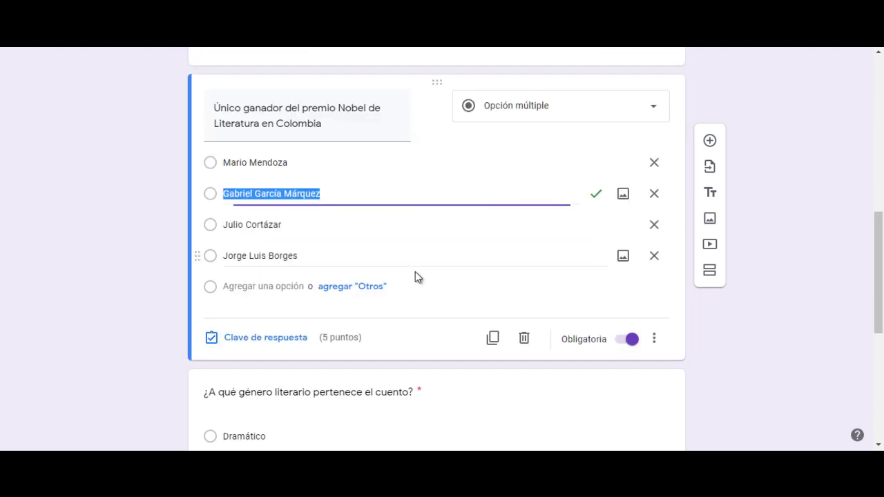
pyautogui.click(275, 343)
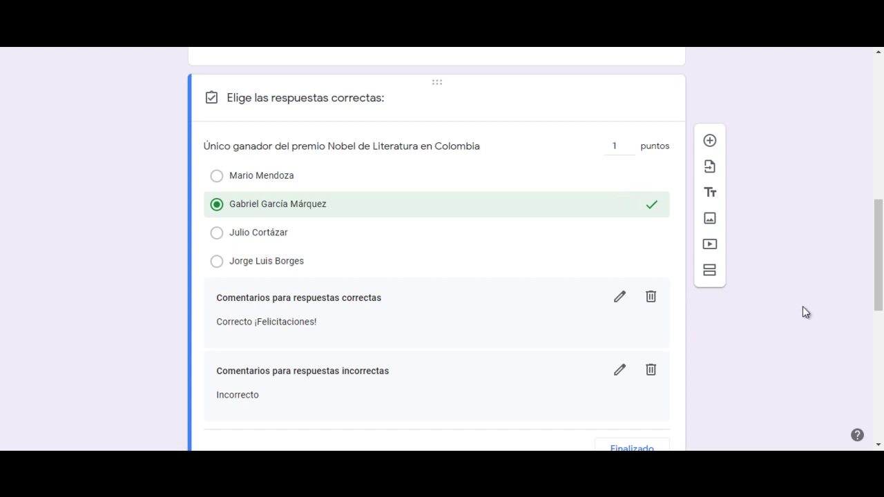
pyautogui.scroll(-7, 788, 297)
pyautogui.scroll(3, 760, 276)
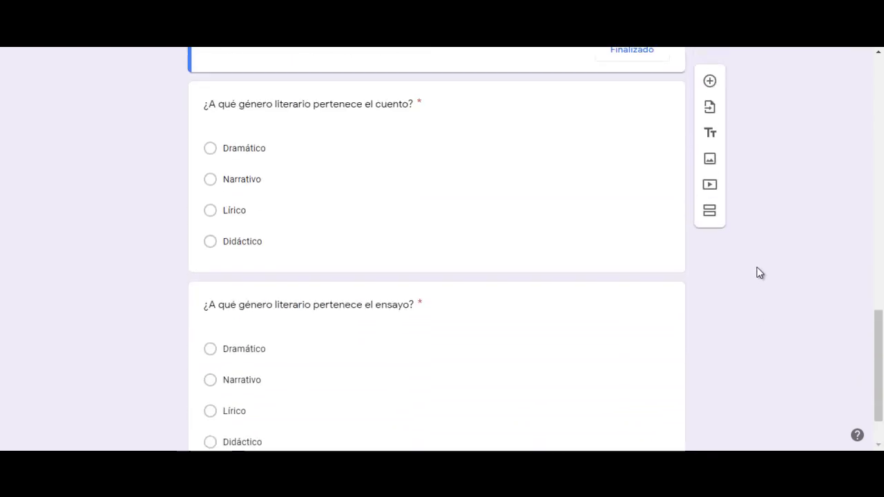
pyautogui.click(618, 179)
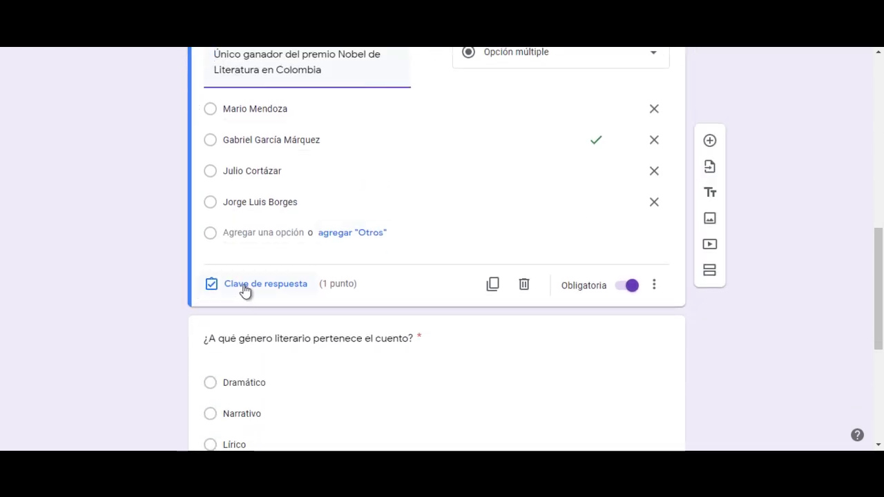
# Step: Set the cuento genre question's value to 1 point in its answer key
pyautogui.scroll(-3, 433, 312)
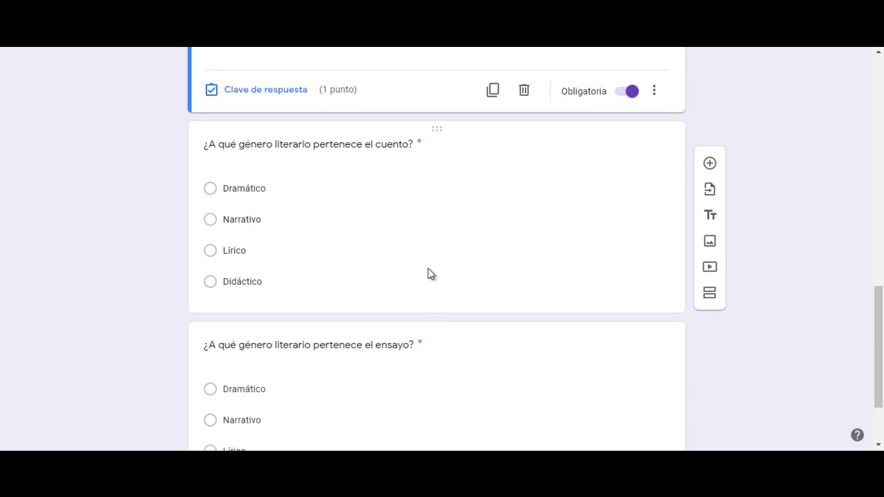
pyautogui.click(432, 271)
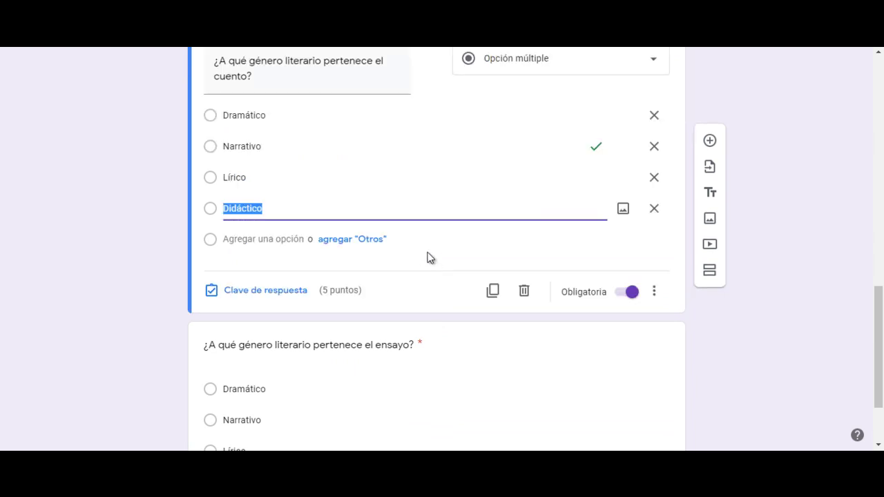
pyautogui.click(265, 291)
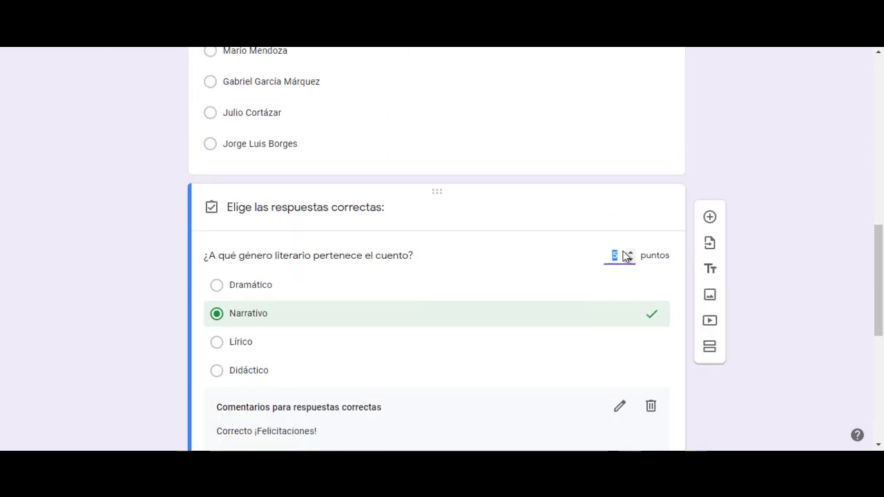
pyautogui.write('1')
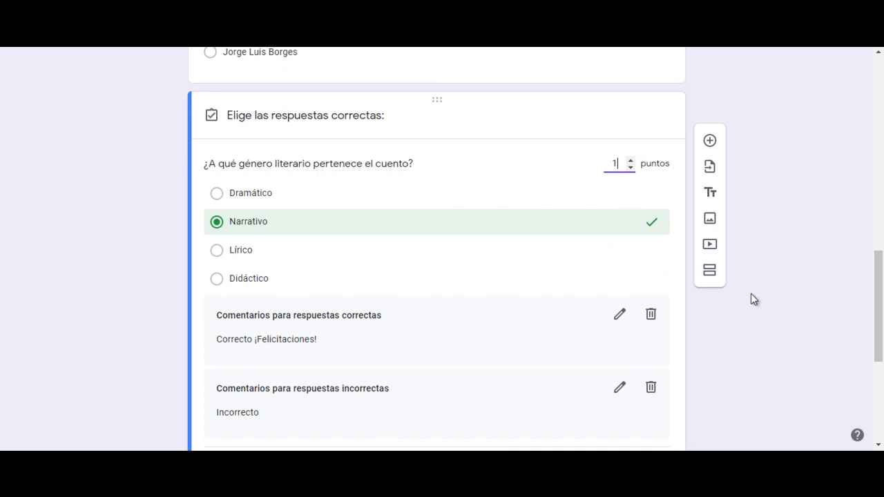
pyautogui.scroll(-3, 752, 297)
pyautogui.click(625, 274)
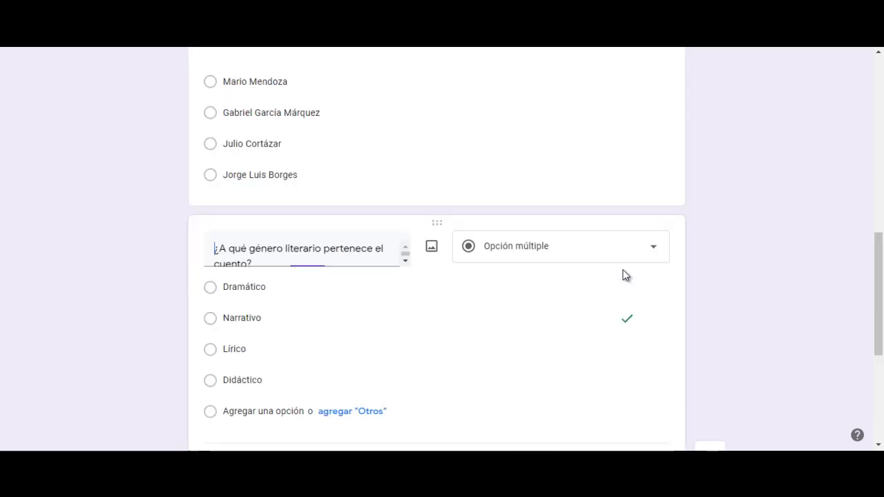
# Step: Set the ensayo genre question's value to 1 point in its answer key
pyautogui.scroll(-4, 714, 295)
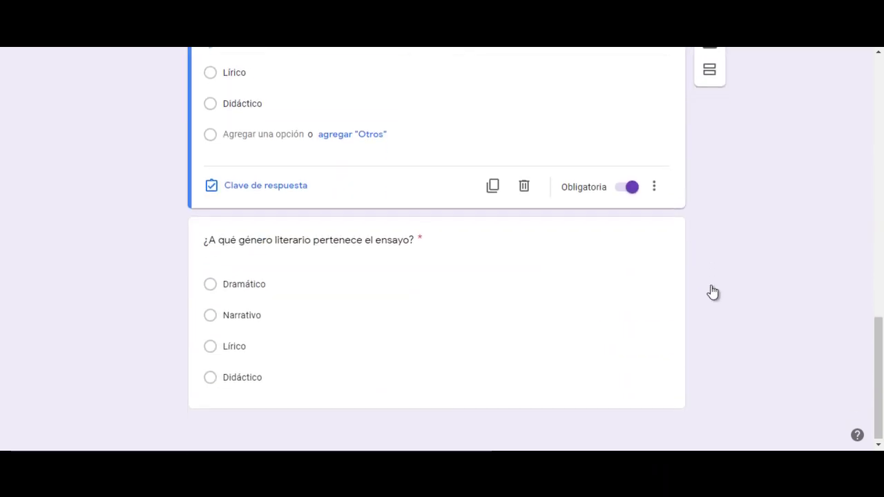
pyautogui.click(433, 306)
pyautogui.click(288, 386)
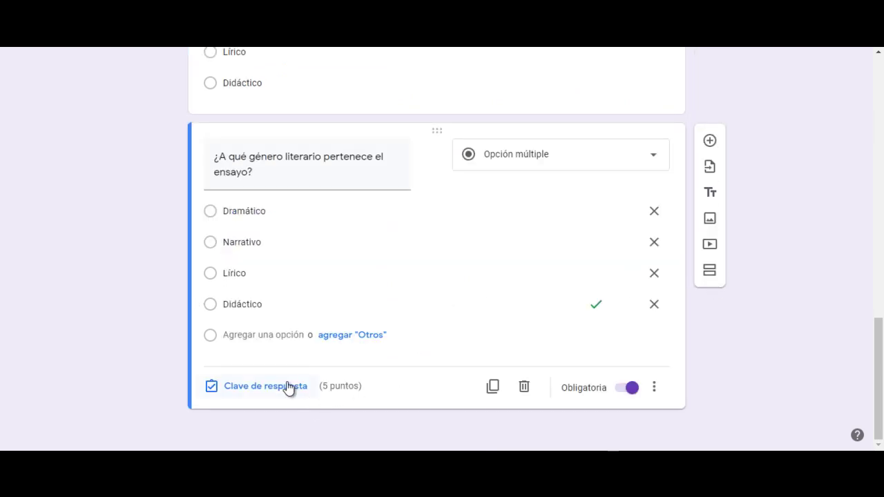
pyautogui.write('1')
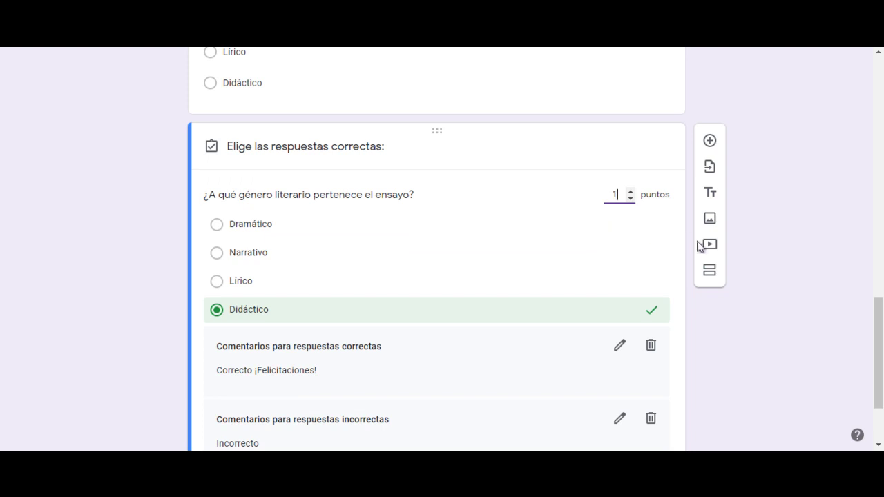
pyautogui.scroll(-2, 746, 277)
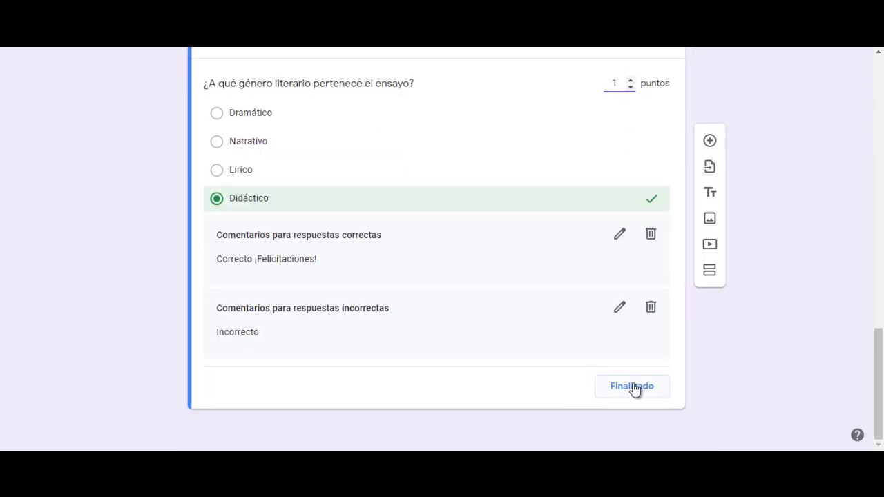
pyautogui.click(634, 388)
# Step: Review the points assigned to each question and the form's total points
pyautogui.scroll(10, 821, 330)
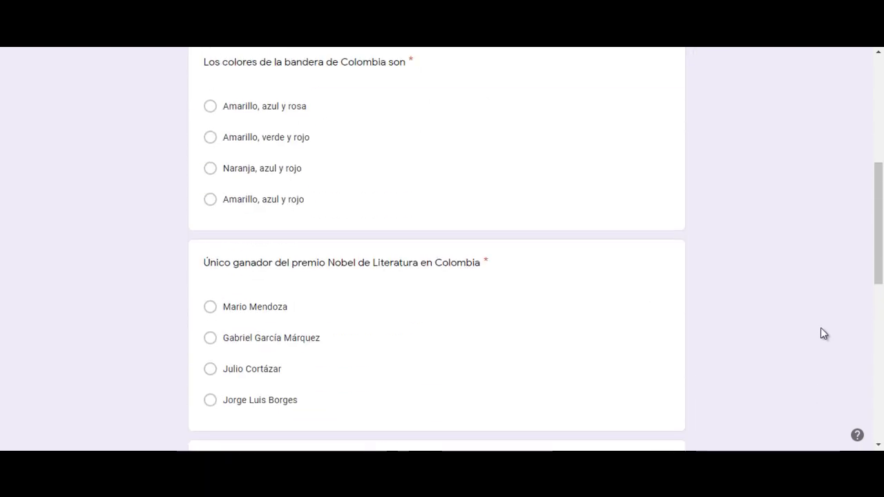
pyautogui.scroll(5, 820, 327)
pyautogui.scroll(-3, 821, 327)
pyautogui.scroll(2, 817, 310)
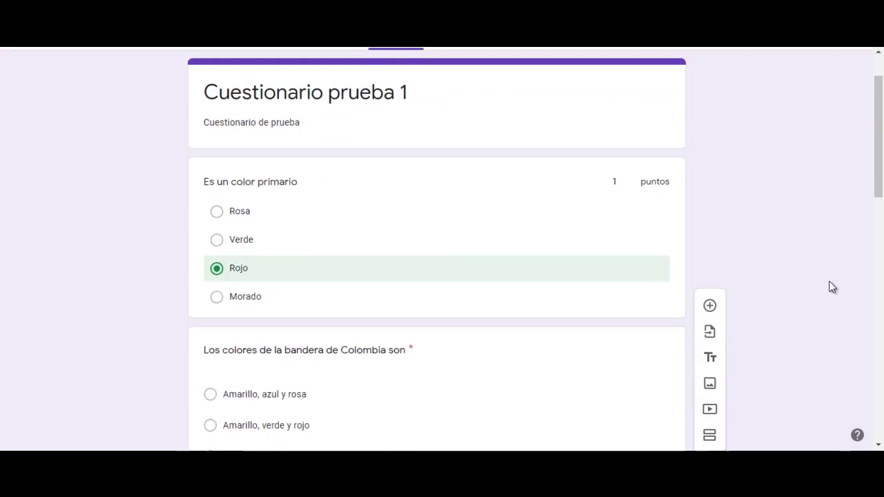
pyautogui.scroll(-4, 584, 237)
pyautogui.scroll(1, 529, 238)
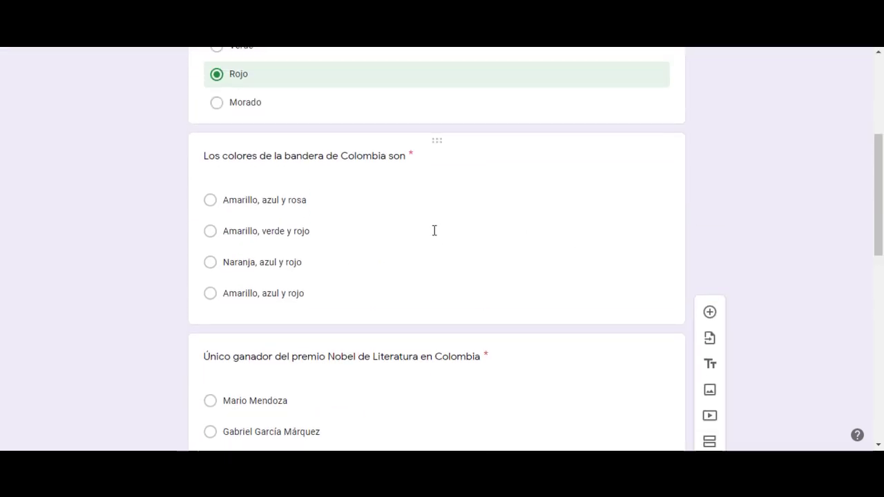
pyautogui.click(435, 231)
pyautogui.scroll(-3, 442, 244)
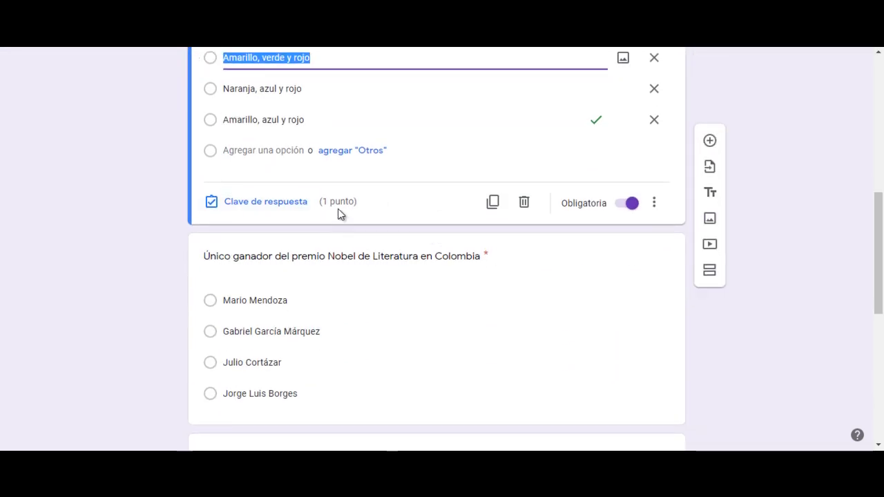
pyautogui.scroll(-4, 380, 263)
pyautogui.scroll(1, 384, 221)
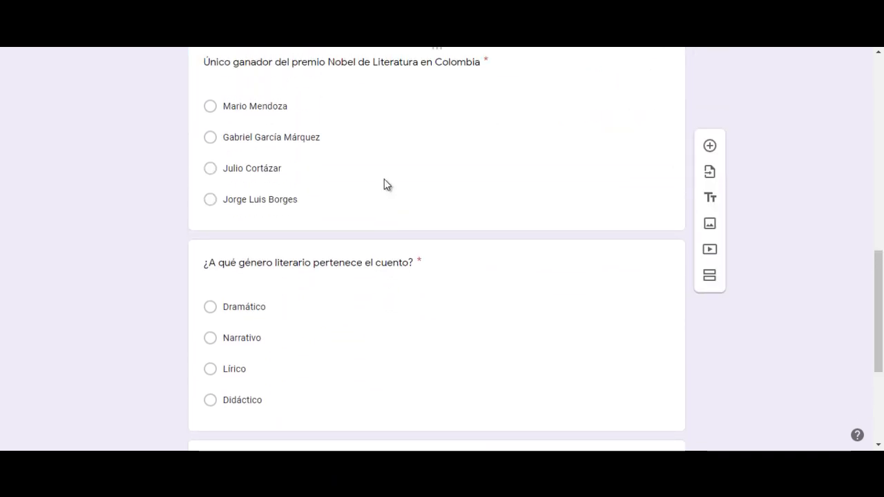
pyautogui.click(386, 184)
pyautogui.scroll(-2, 431, 287)
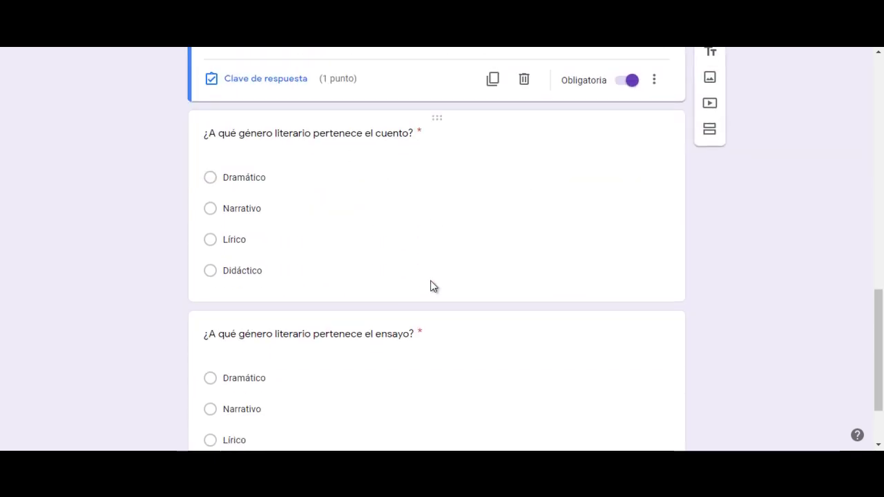
pyautogui.scroll(-1, 431, 286)
pyautogui.scroll(1, 400, 158)
pyautogui.click(397, 175)
pyautogui.scroll(-1, 437, 225)
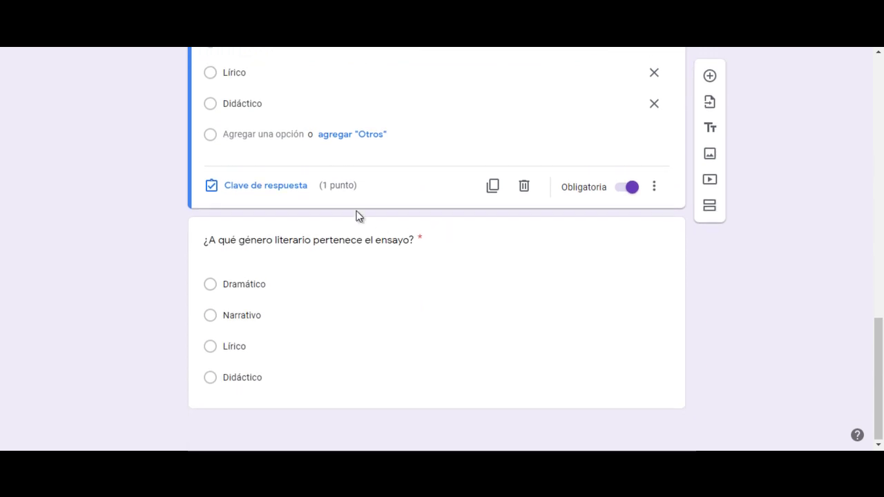
pyautogui.click(400, 341)
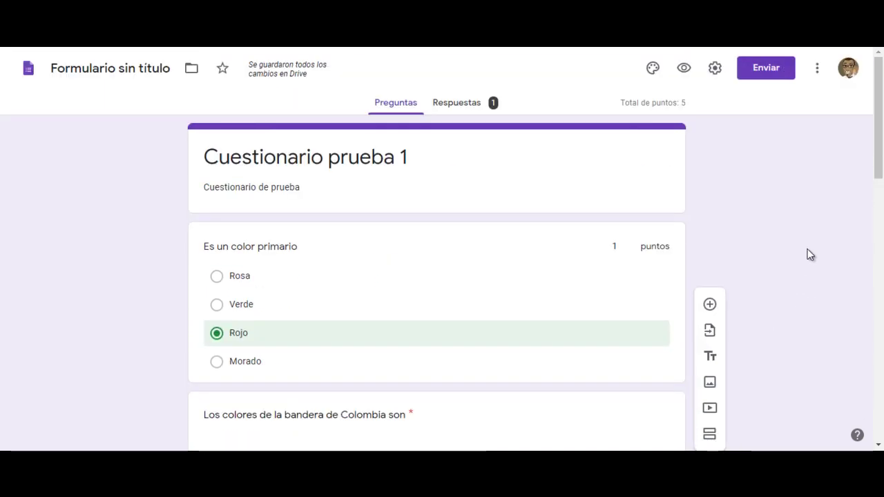
# Step: Add a new question and move it above the primary colour question as the first in the form
pyautogui.click(710, 305)
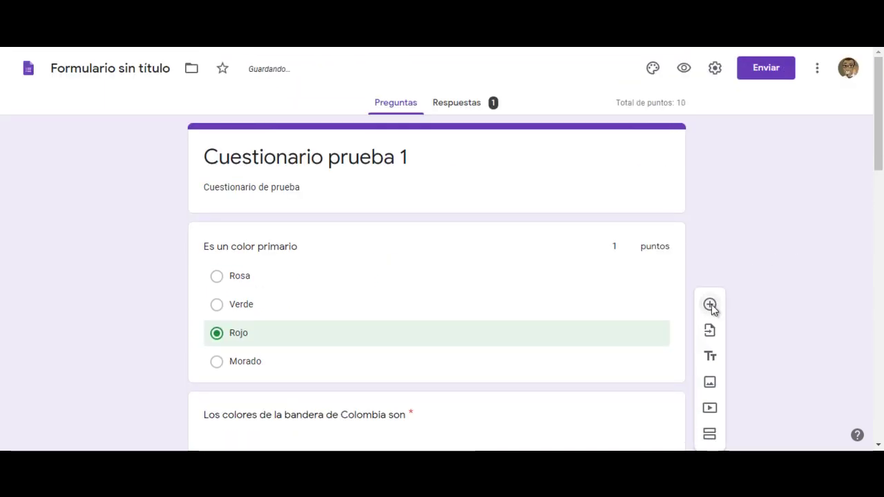
pyautogui.scroll(-9, 763, 314)
pyautogui.scroll(-4, 763, 308)
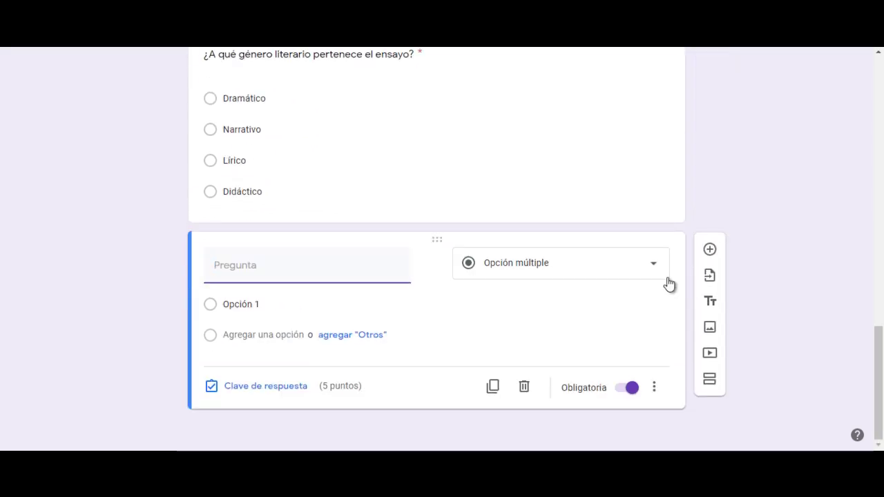
pyautogui.moveTo(462, 212); pyautogui.dragTo(438, 237)
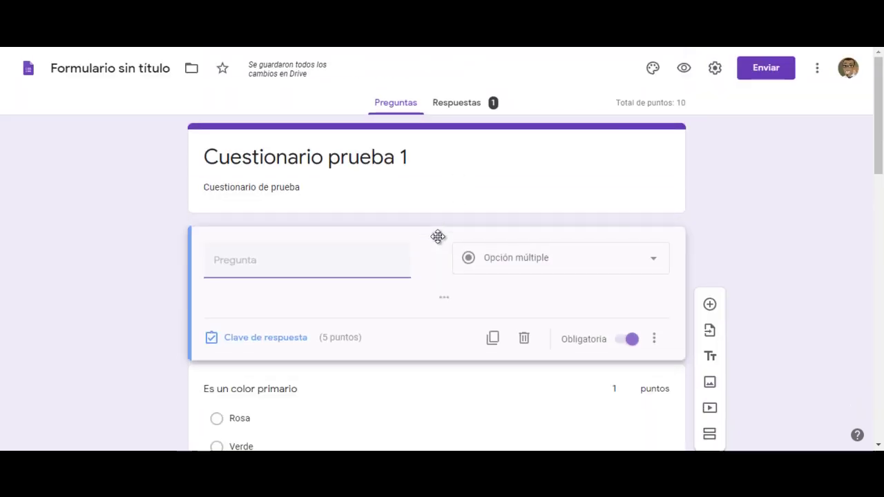
# Step: Change the new first question to the "Respuesta breve" type and title it "Apellidos y Nombres"
pyautogui.click(318, 263)
pyautogui.click(655, 259)
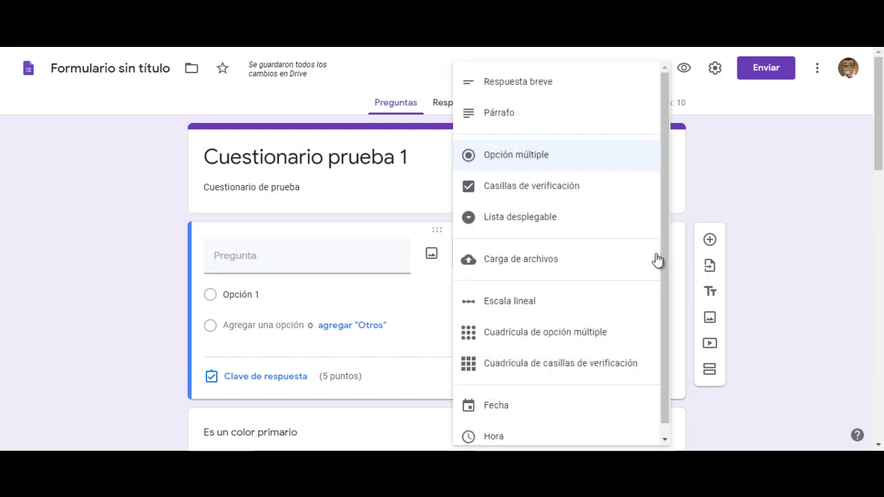
pyautogui.click(510, 90)
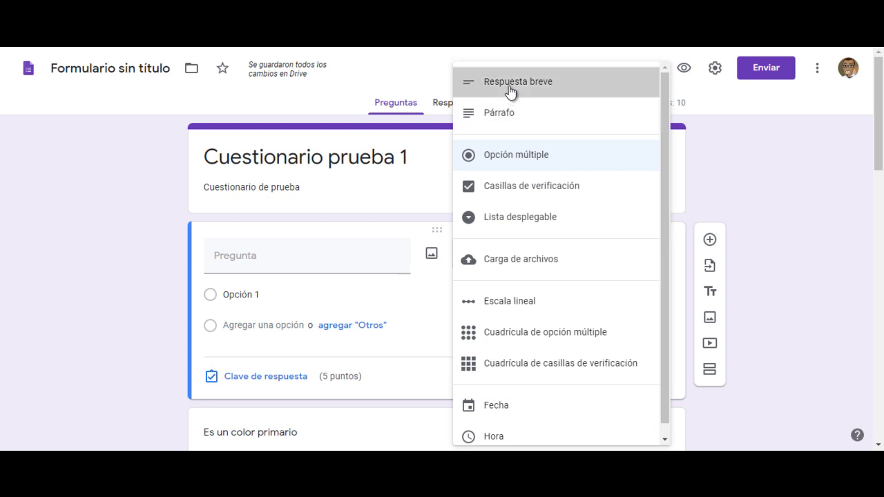
pyautogui.click(306, 261)
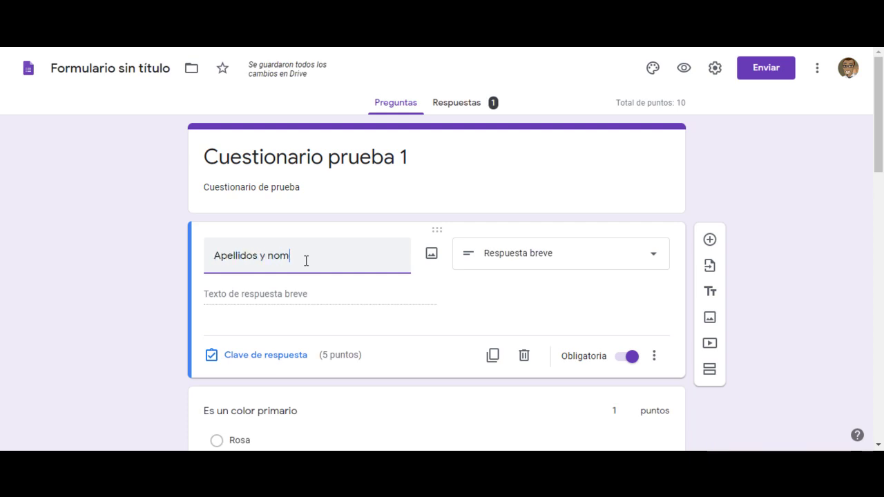
pyautogui.write('s')
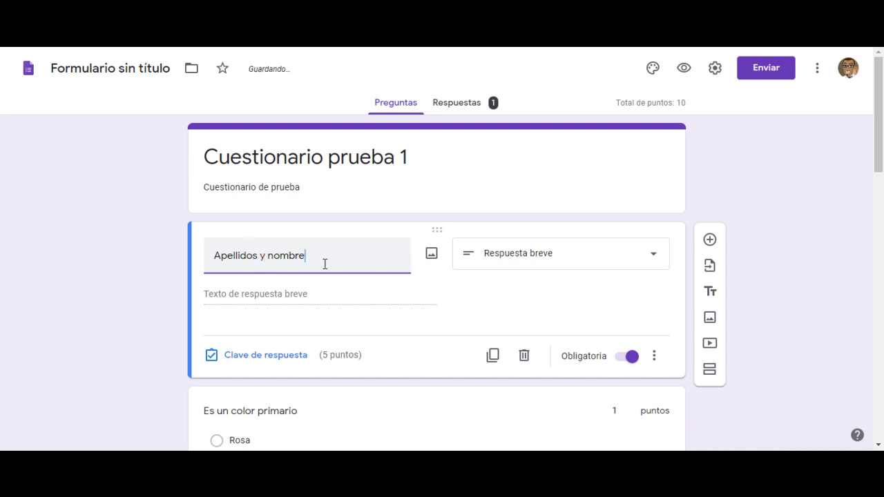
pyautogui.click(274, 255)
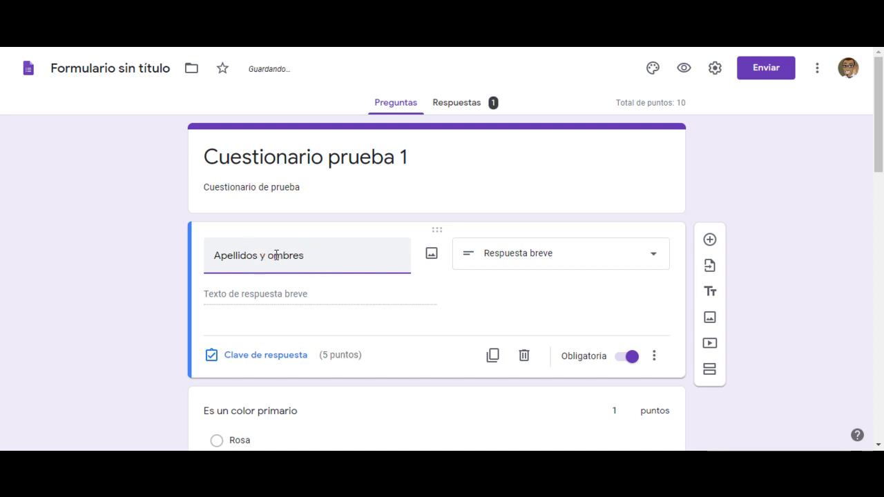
pyautogui.press('BackSpace')
pyautogui.write('N')
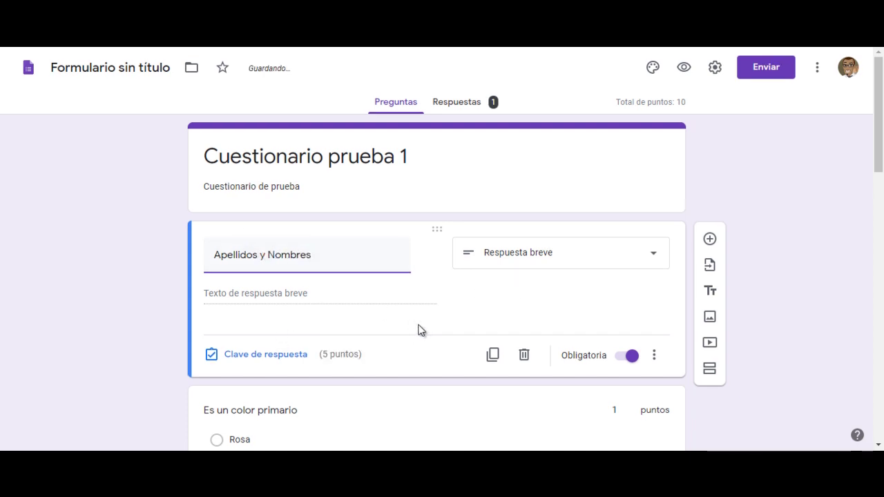
# Step: Set the "Apellidos y Nombres" question's value to 0 points in its answer key
pyautogui.scroll(-3, 418, 330)
pyautogui.scroll(1, 355, 183)
pyautogui.scroll(-1, 360, 229)
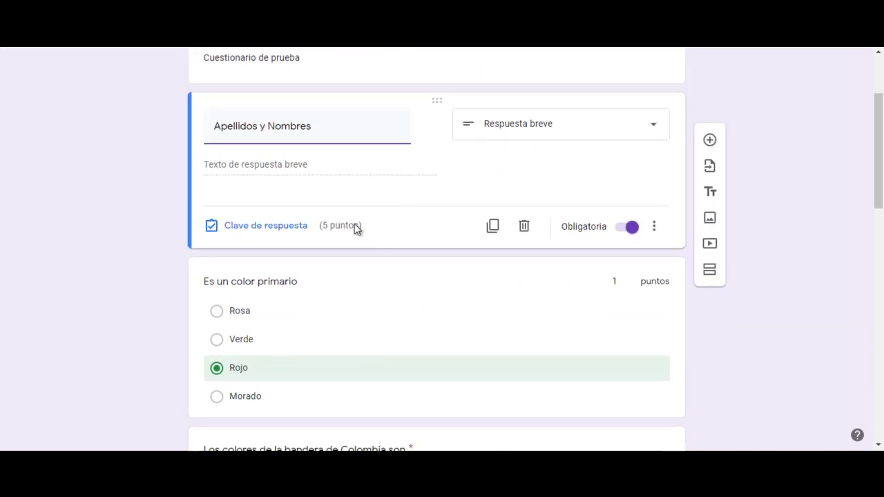
pyautogui.click(278, 226)
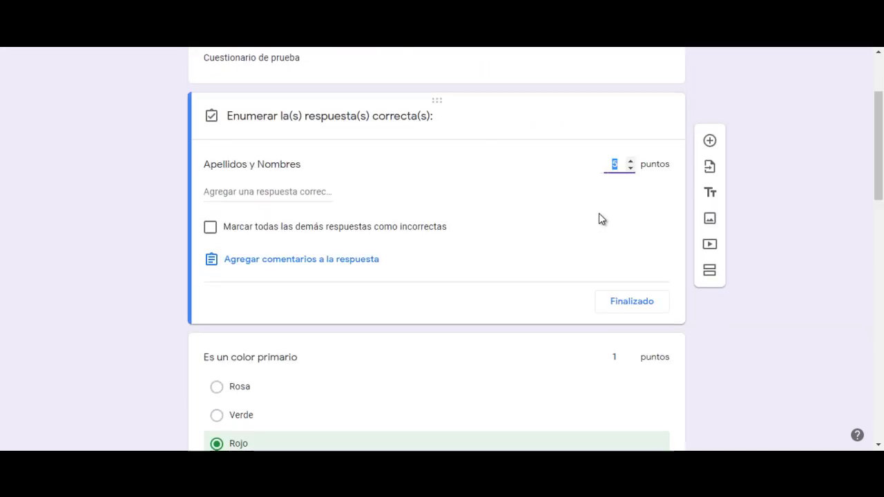
pyautogui.write('0')
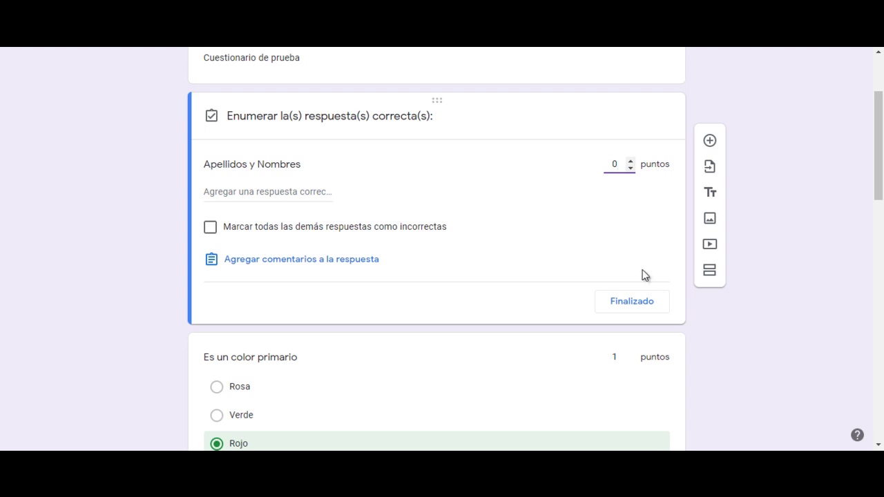
pyautogui.click(628, 308)
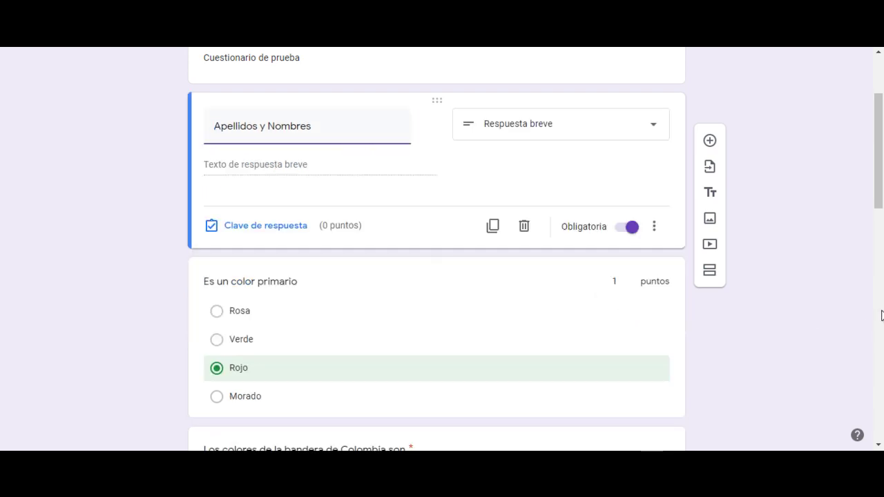
pyautogui.scroll(3, 789, 270)
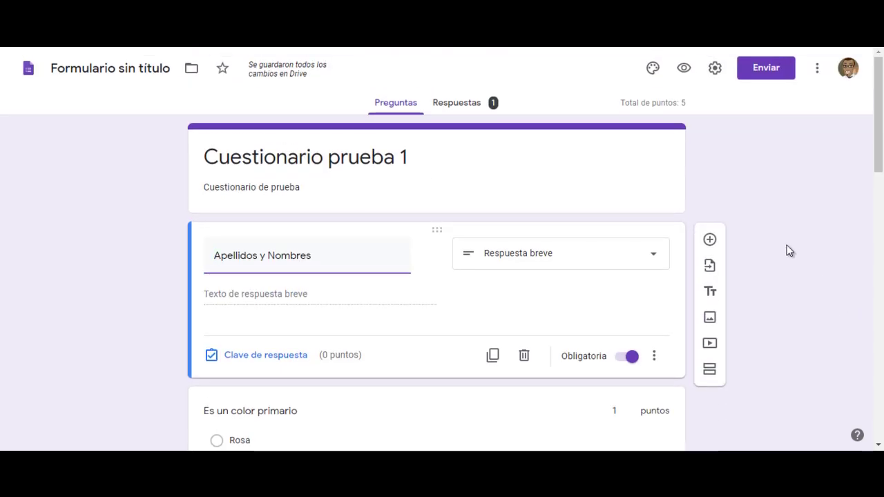
# Step: Preview the form and check where the "Apellidos y Nombres" question appears among the other questions
pyautogui.scroll(-1, 789, 251)
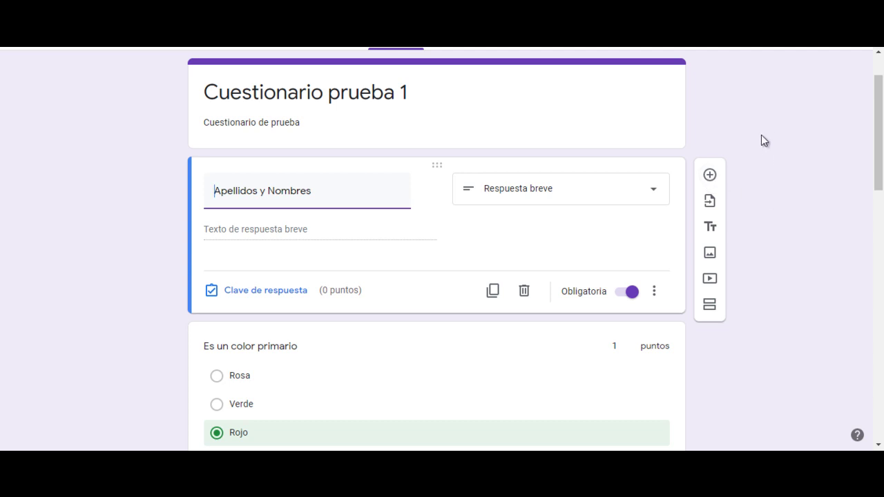
pyautogui.scroll(1, 763, 140)
pyautogui.click(687, 69)
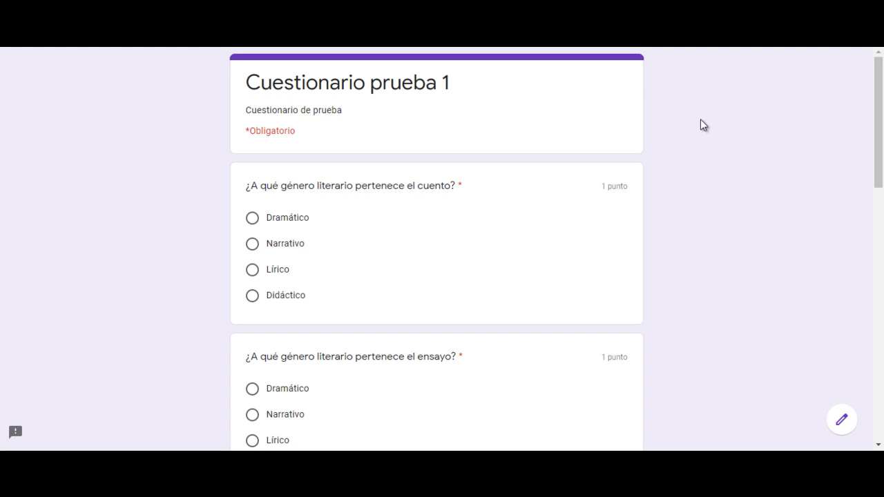
pyautogui.scroll(-10, 700, 125)
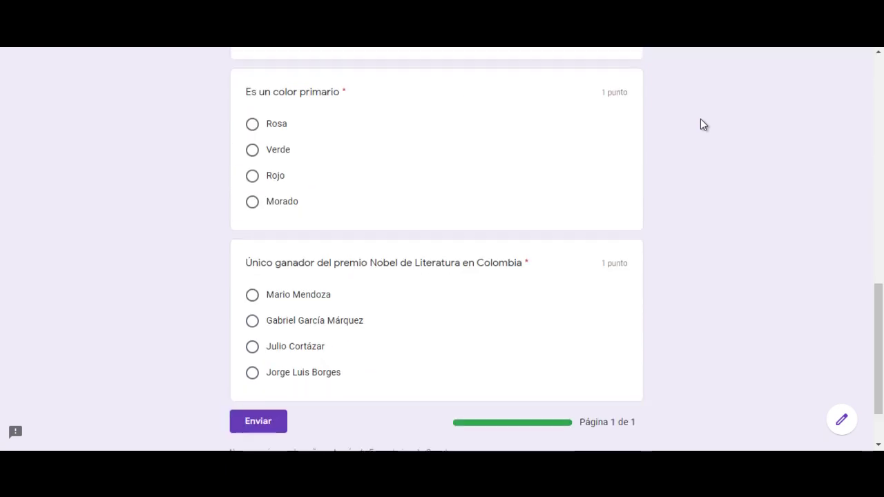
pyautogui.scroll(5, 701, 123)
pyautogui.scroll(5, 700, 118)
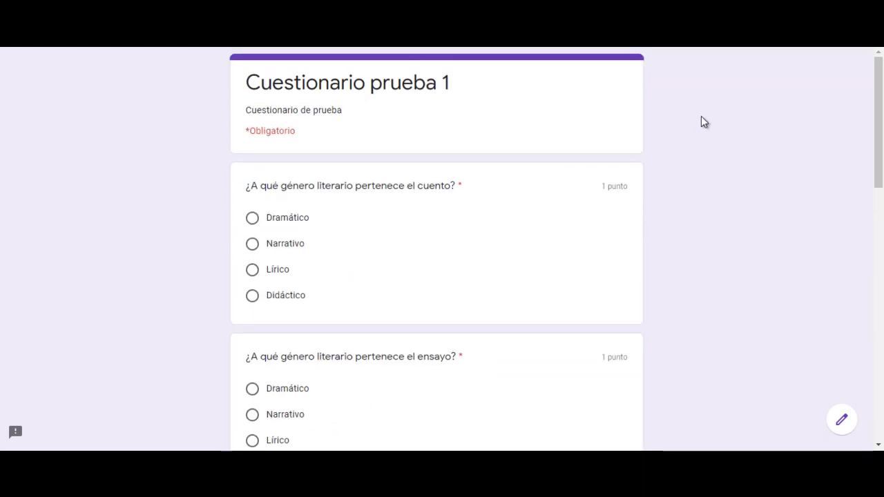
pyautogui.scroll(-2, 701, 118)
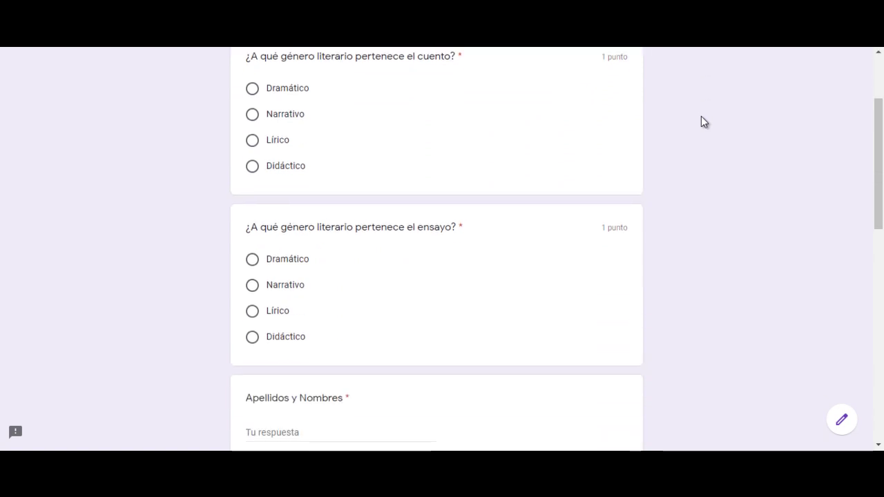
pyautogui.scroll(2, 701, 118)
pyautogui.hotkey('ctrl', 'w')
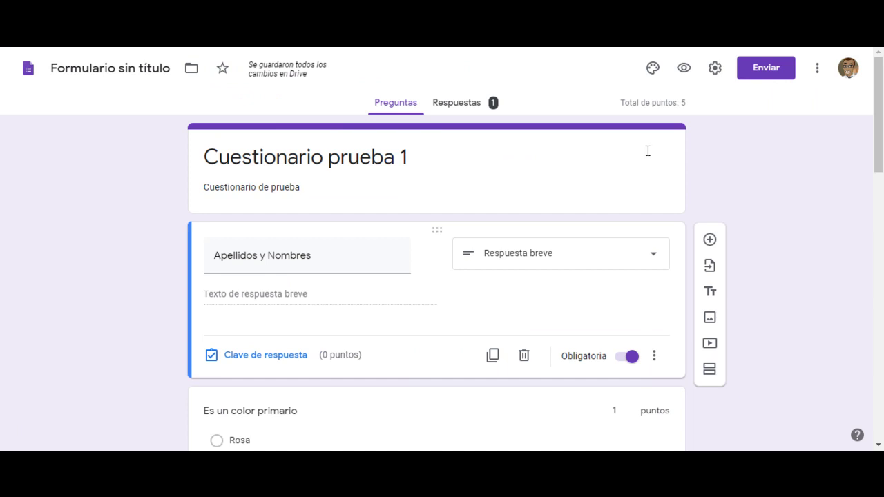
# Step: Turn off "Orden de preguntas aleatorio" in the form's presentation settings and save the configuration
pyautogui.click(715, 67)
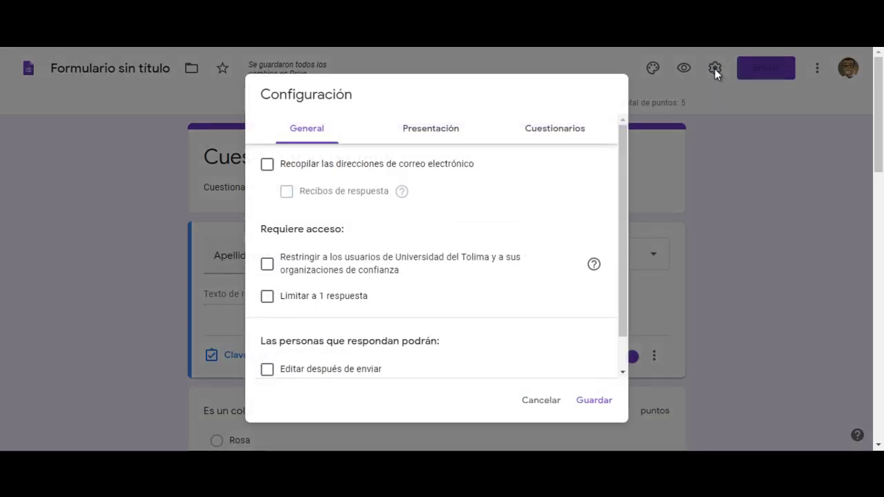
pyautogui.scroll(-2, 508, 243)
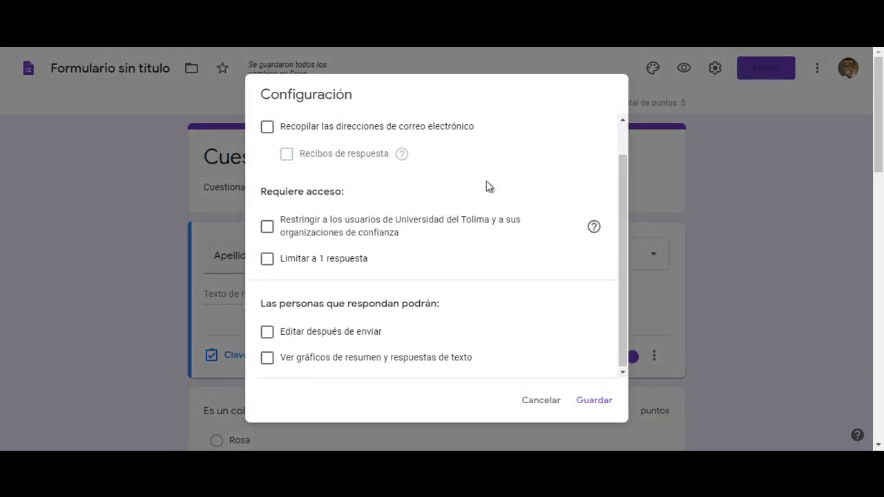
pyautogui.scroll(2, 528, 141)
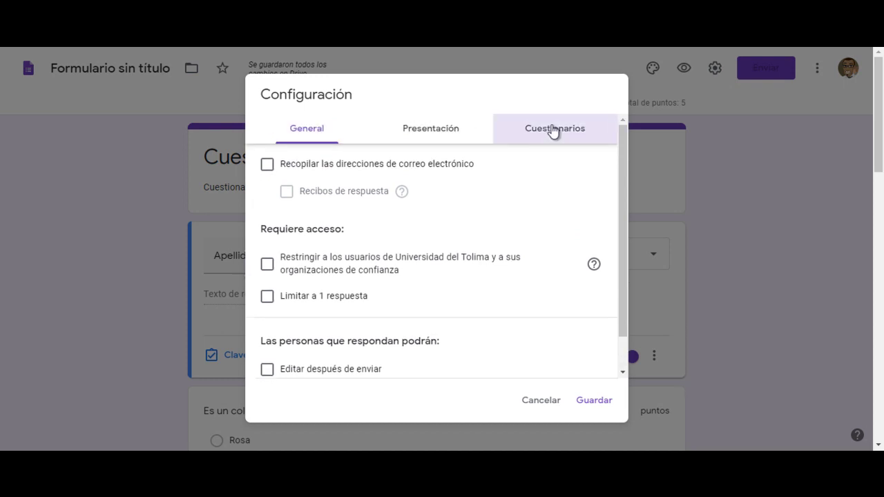
pyautogui.click(553, 128)
pyautogui.scroll(-3, 470, 326)
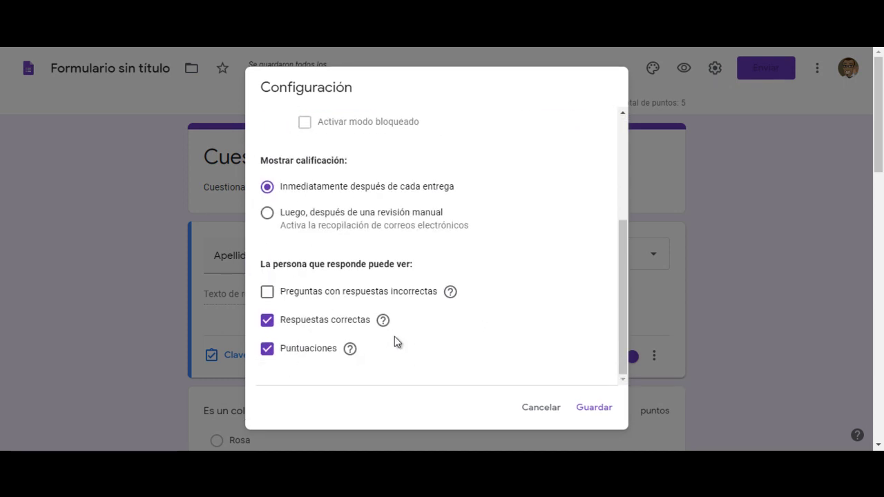
pyautogui.scroll(3, 395, 337)
pyautogui.scroll(-3, 396, 340)
pyautogui.scroll(3, 395, 339)
pyautogui.click(433, 134)
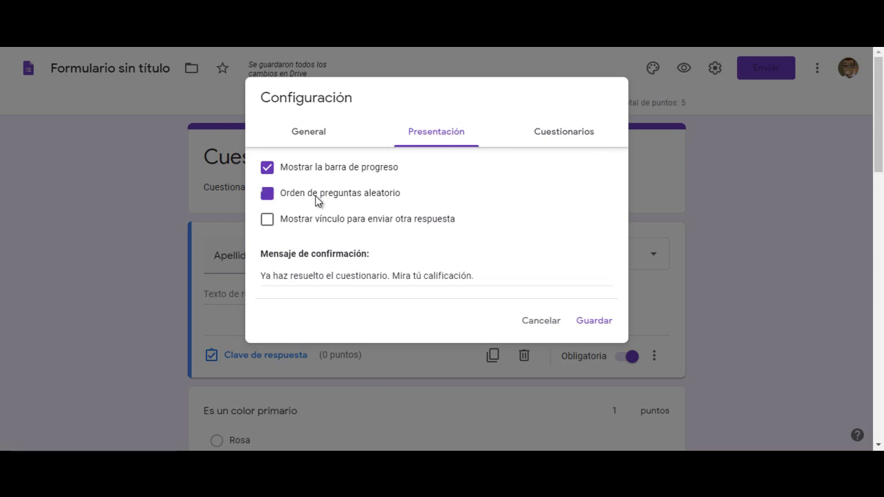
pyautogui.click(589, 325)
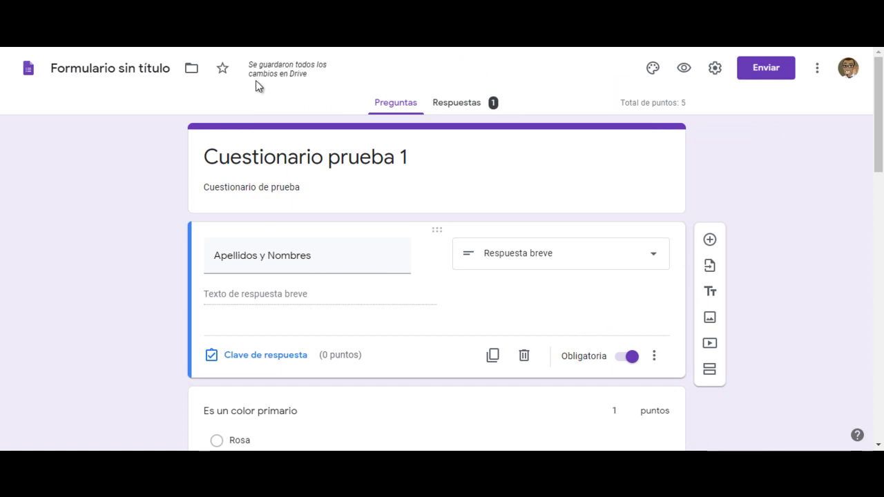
# Step: Preview the form again and enter the respondent's full name in the "Apellidos y Nombres" field
pyautogui.click(685, 72)
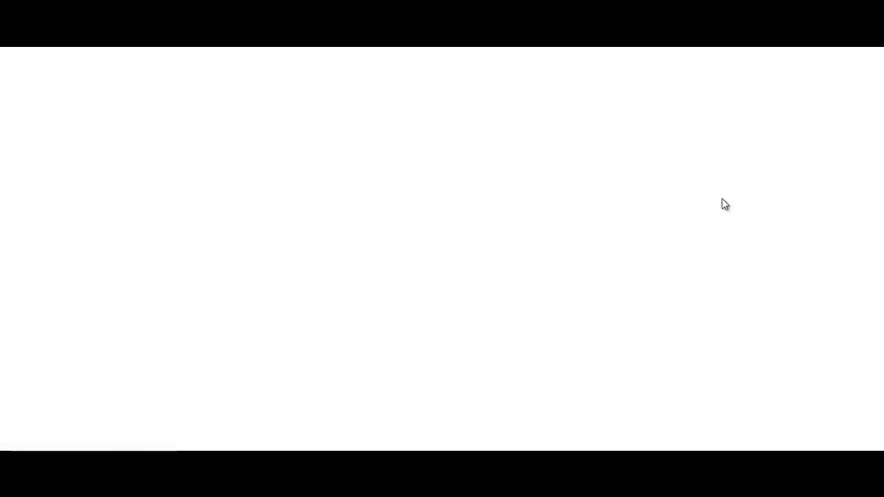
pyautogui.scroll(-1, 502, 162)
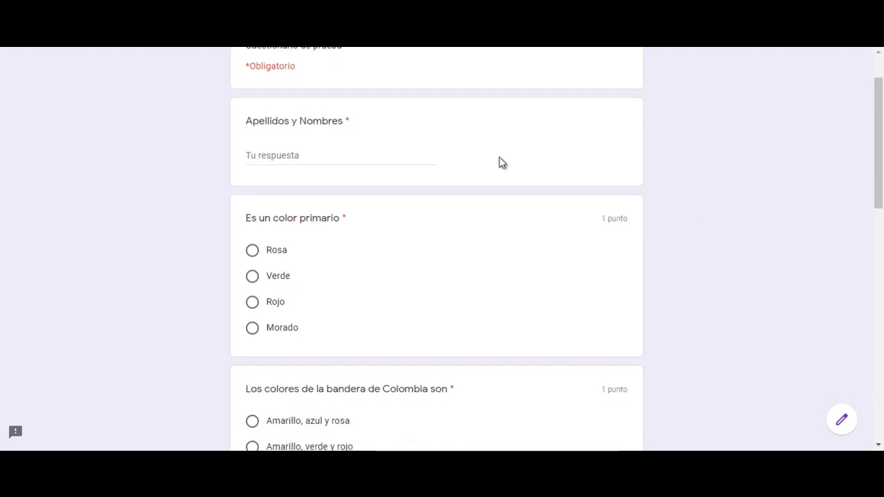
pyautogui.click(297, 157)
pyautogui.write('Pèrez pepito')
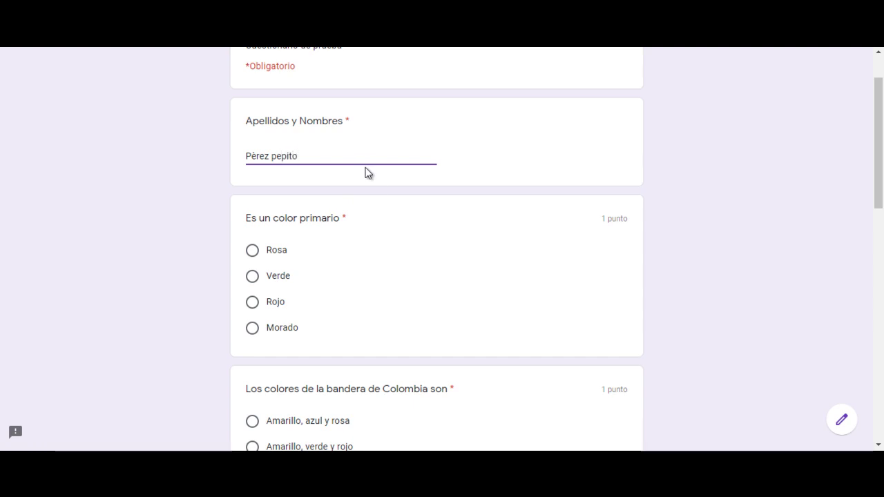
# Step: Answer "Rojo" for the primary colour question and "Amarillo, azul y rojo" for the Colombian flag question
pyautogui.scroll(-1, 514, 243)
pyautogui.scroll(-1, 511, 239)
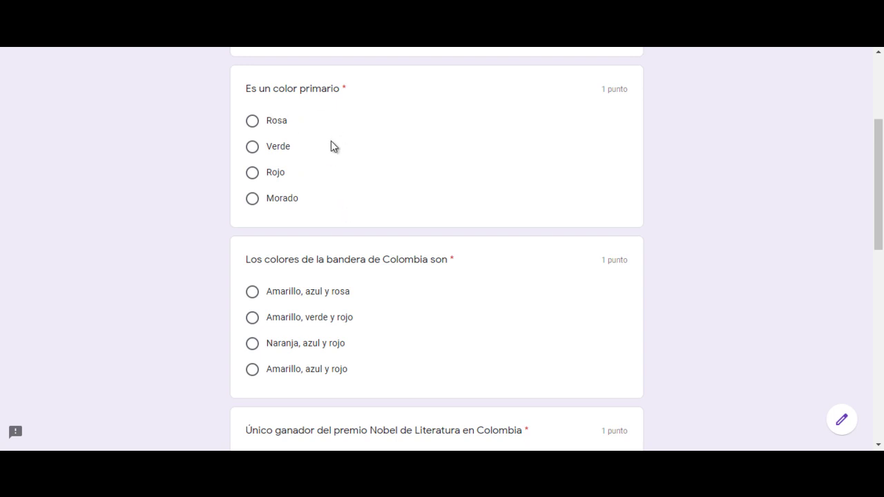
pyautogui.click(266, 178)
pyautogui.scroll(-2, 352, 200)
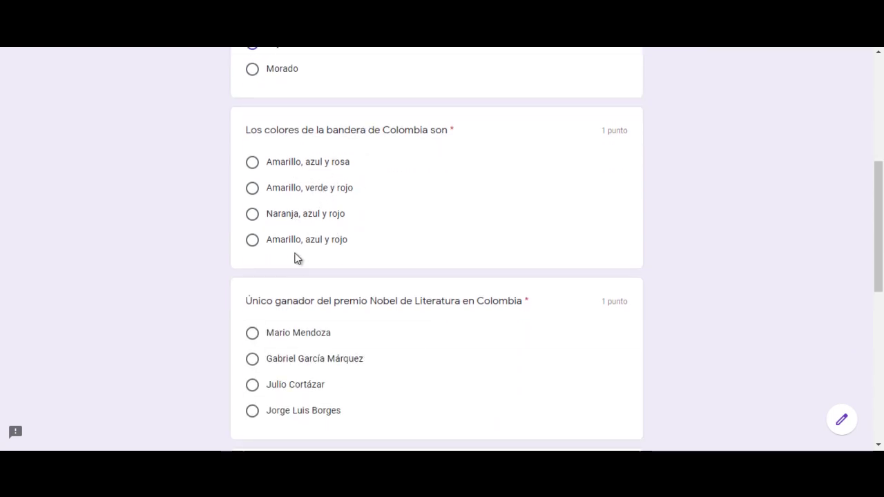
pyautogui.click(381, 257)
# Step: Answer "Gabriel García Márquez" for the Nobel Prize question and "Narrativo" for the cuento genre question
pyautogui.scroll(-3, 410, 256)
pyautogui.scroll(1, 413, 257)
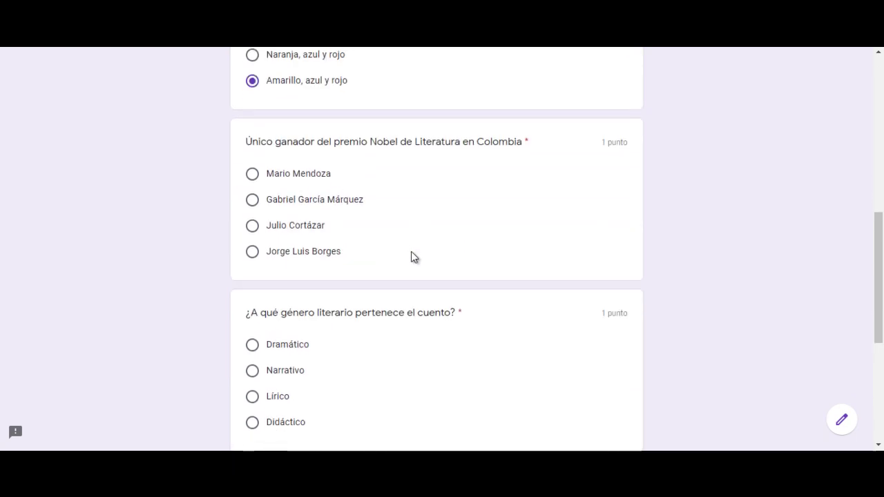
pyautogui.scroll(-1, 414, 257)
pyautogui.click(305, 171)
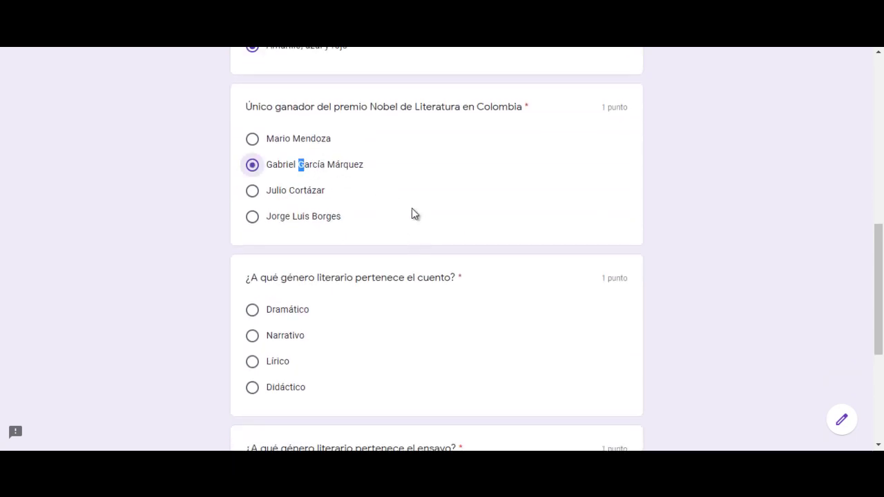
pyautogui.scroll(-2, 412, 211)
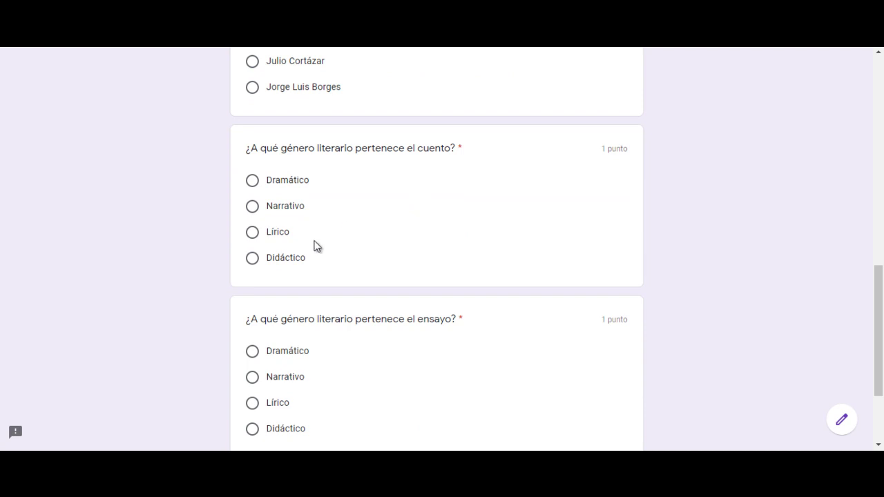
pyautogui.click(290, 206)
# Step: Answer "Didáctico" for the ensayo genre question and submit the completed quiz
pyautogui.scroll(-2, 420, 233)
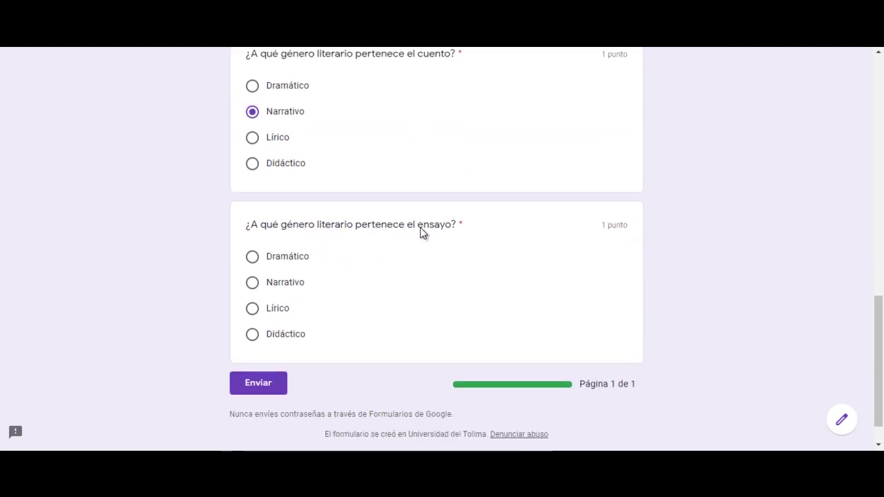
pyautogui.click(286, 298)
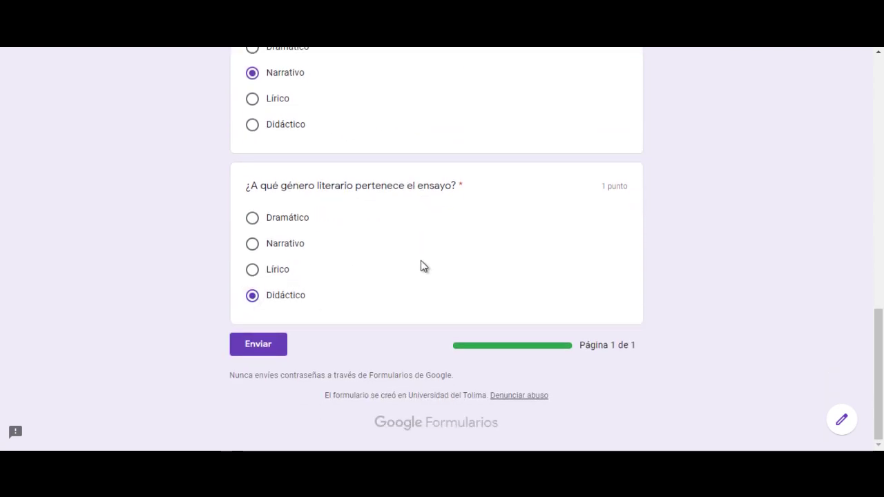
pyautogui.click(261, 349)
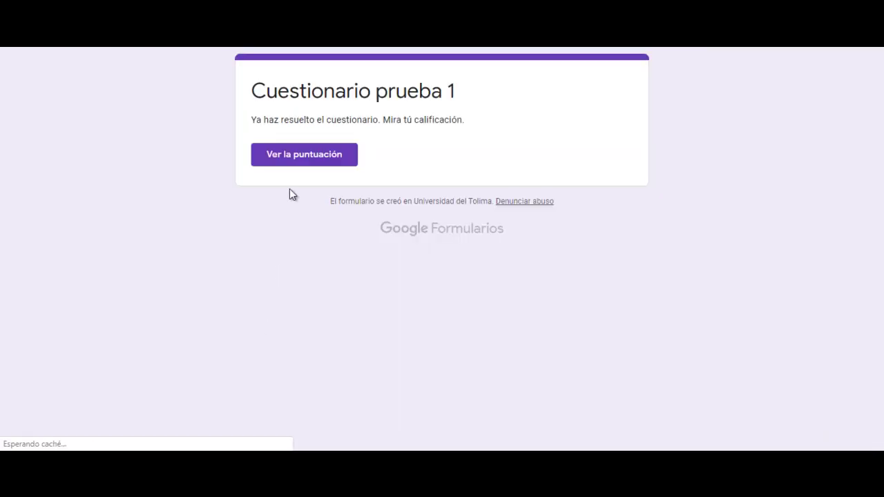
# Step: View the submitted quiz's score and review the points and feedback for each question
pyautogui.click(295, 160)
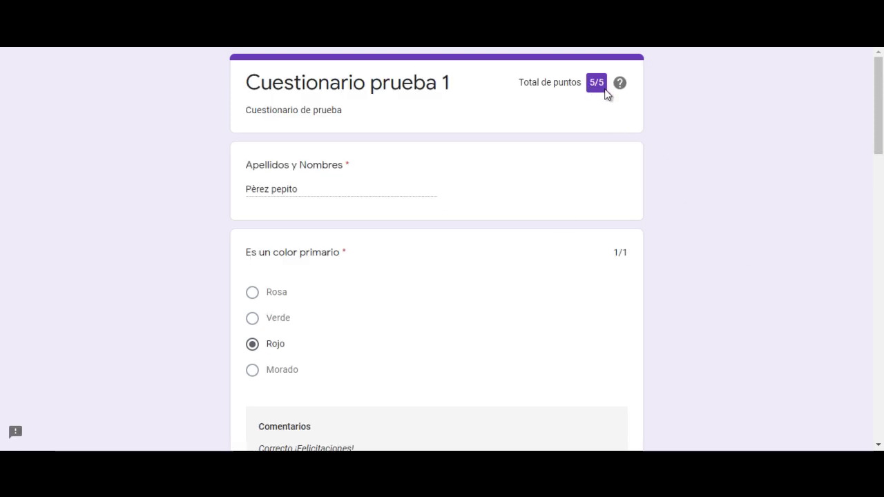
pyautogui.scroll(-1, 681, 296)
pyautogui.scroll(-9, 669, 292)
pyautogui.scroll(8, 668, 293)
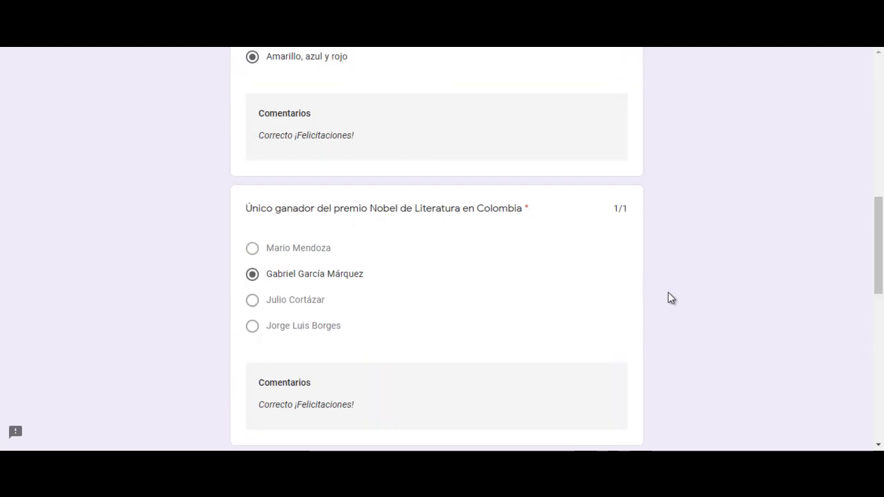
pyautogui.scroll(1, 670, 296)
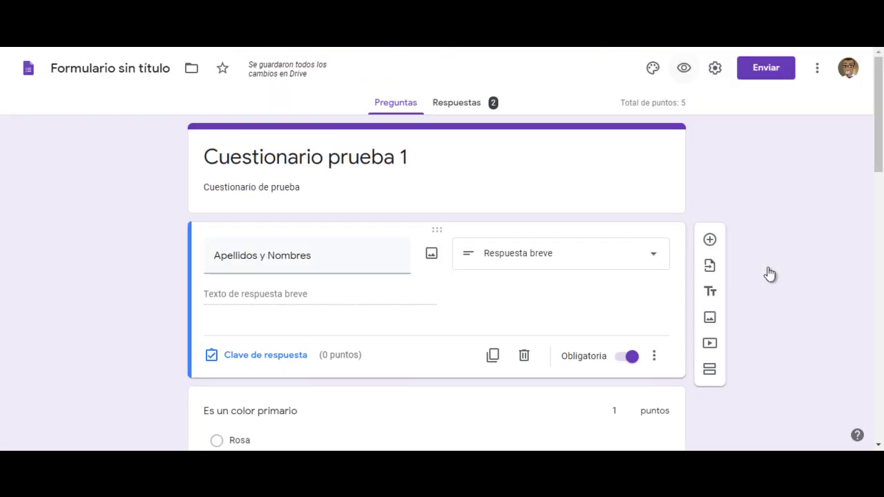
# Step: Create a new spreadsheet named "Respuestas cuestionario" as the destination for the quiz responses
pyautogui.click(473, 107)
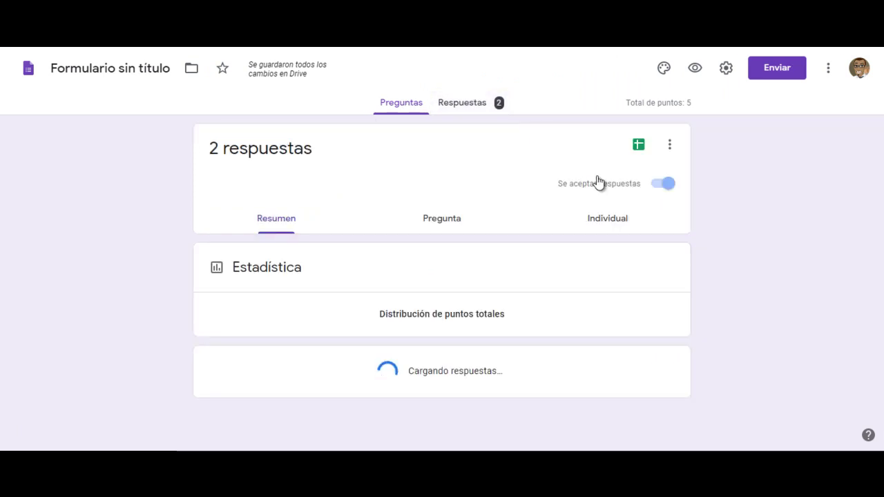
pyautogui.click(639, 147)
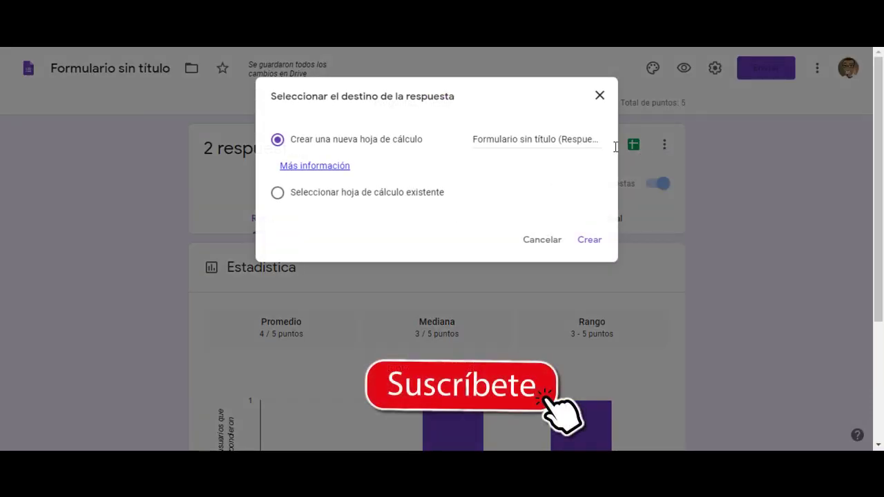
pyautogui.moveTo(484, 139); pyautogui.dragTo(670, 164)
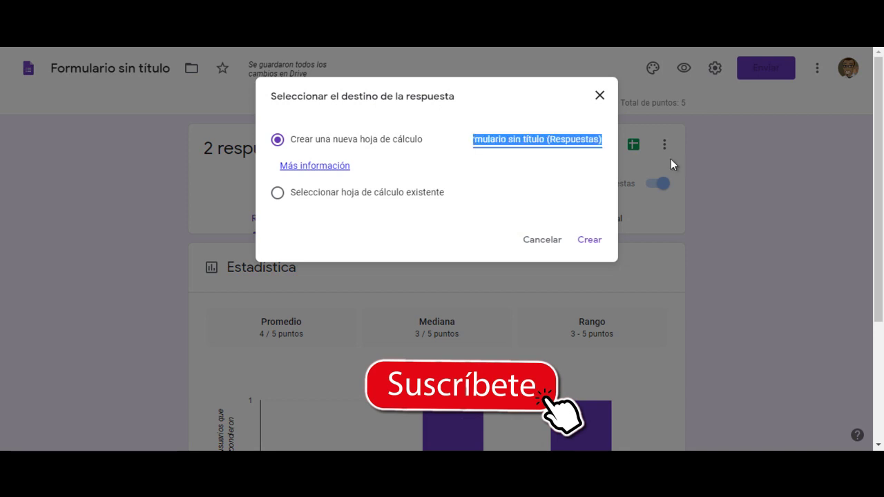
pyautogui.press('BackSpace')
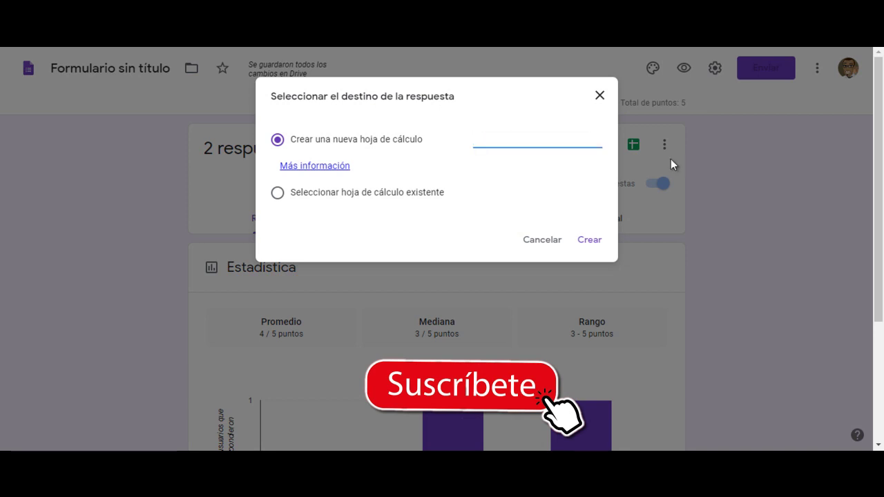
pyautogui.write('Resp')
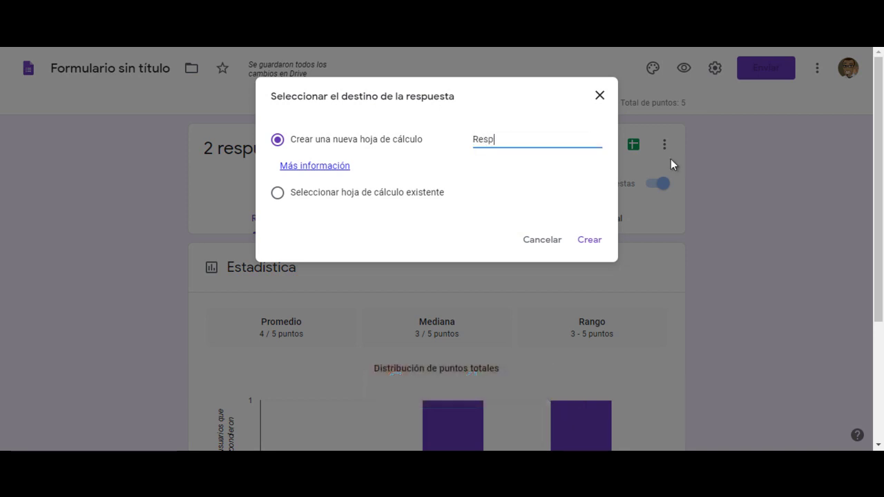
pyautogui.write('uestas cuestionario')
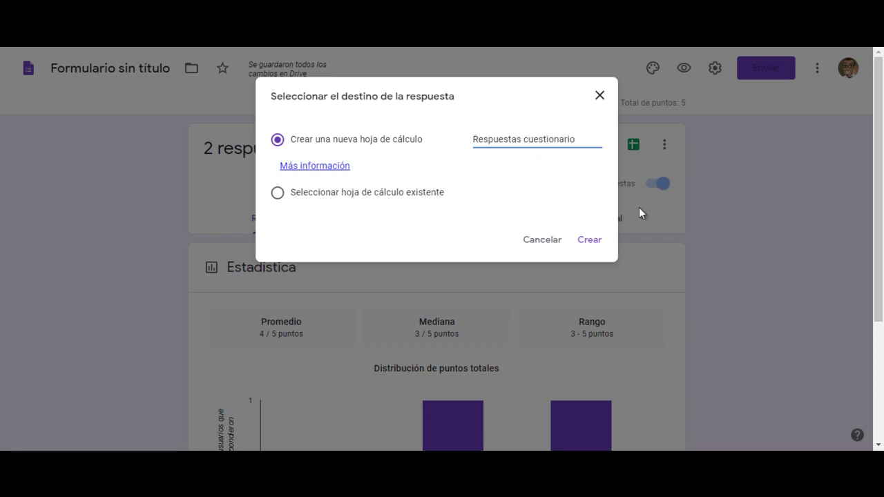
pyautogui.click(589, 240)
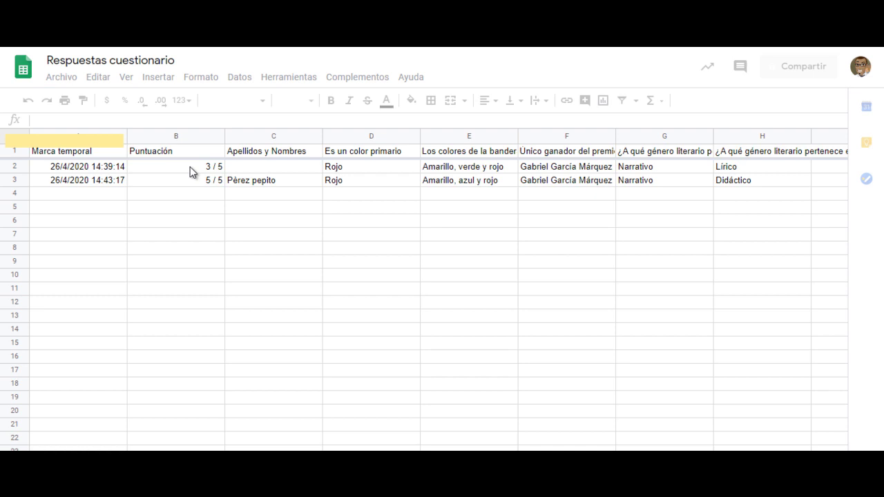
# Step: Examine the respondent name and score columns for the recorded quiz responses in the spreadsheet
pyautogui.click(358, 183)
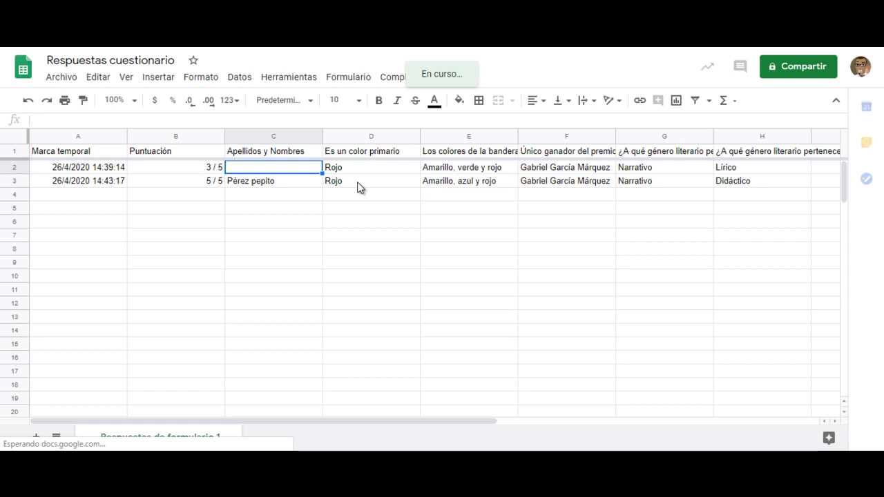
pyautogui.press('Down')
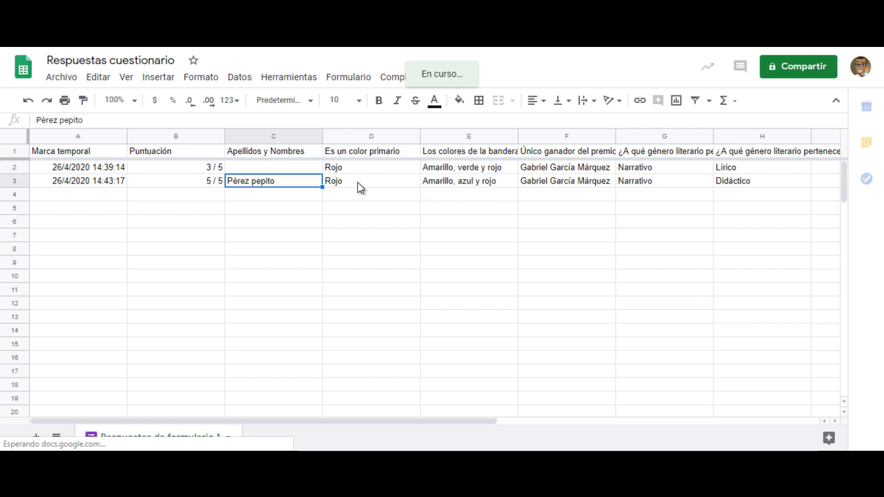
pyautogui.press('Up')
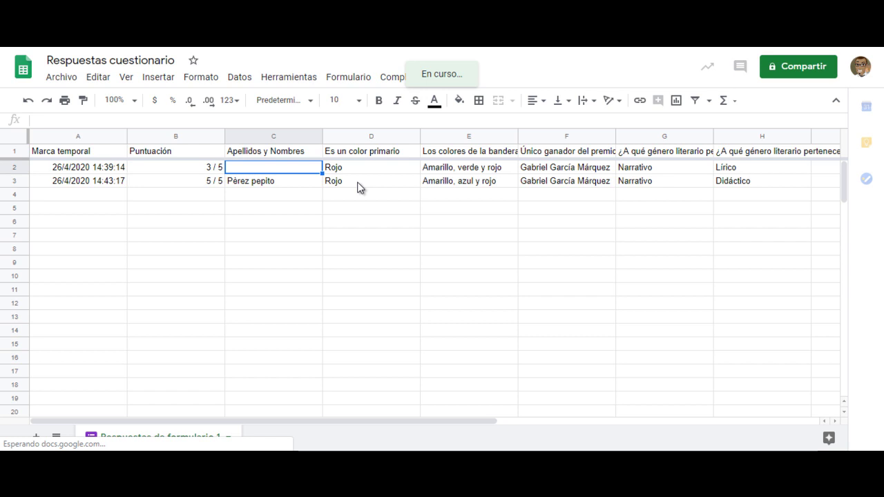
pyautogui.press('Up')
pyautogui.press('Left')
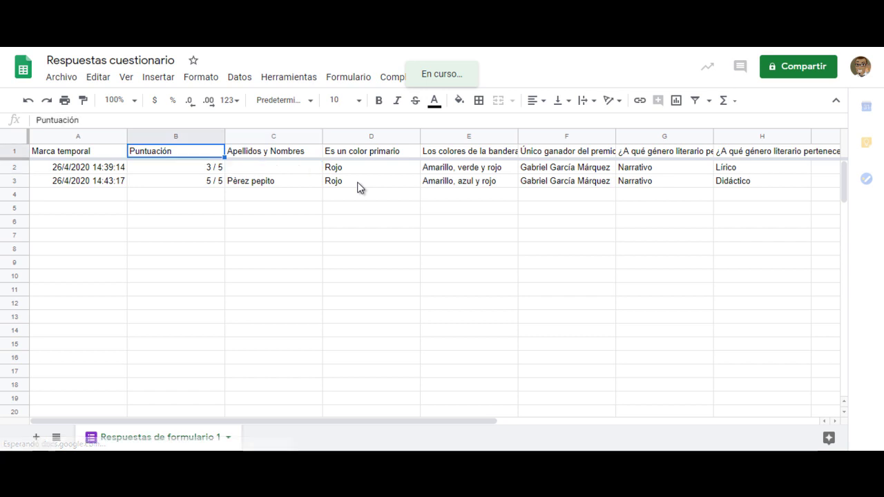
pyautogui.press('Down')
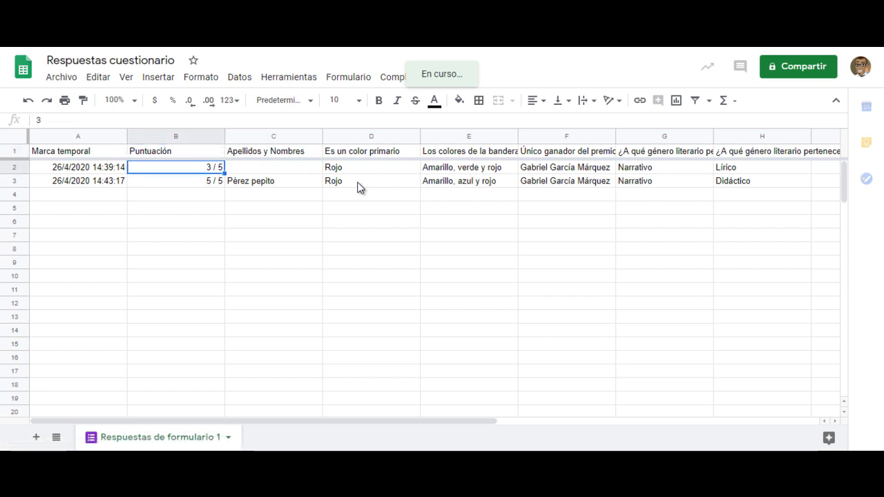